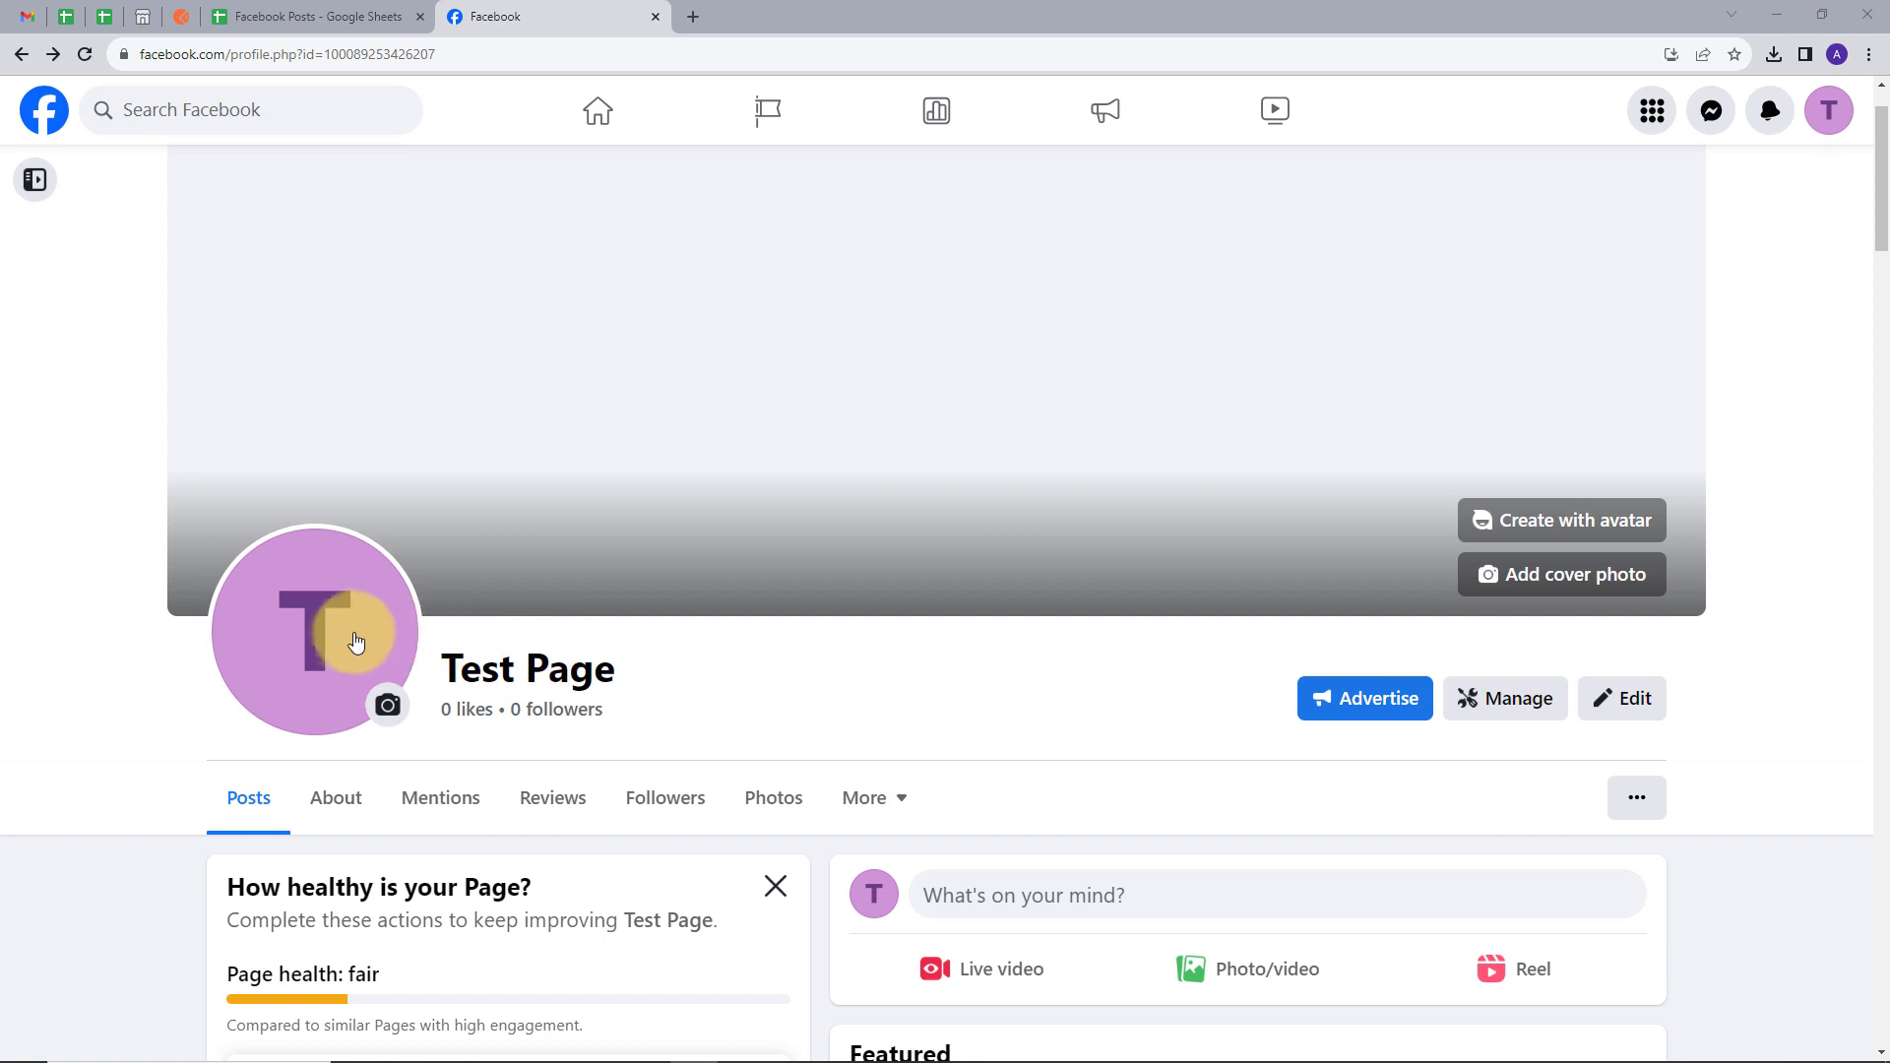
Review the Test Page name on Facebook and the post columns in the Facebook Posts spreadsheet
left_click_drag(641, 683, 445, 669)
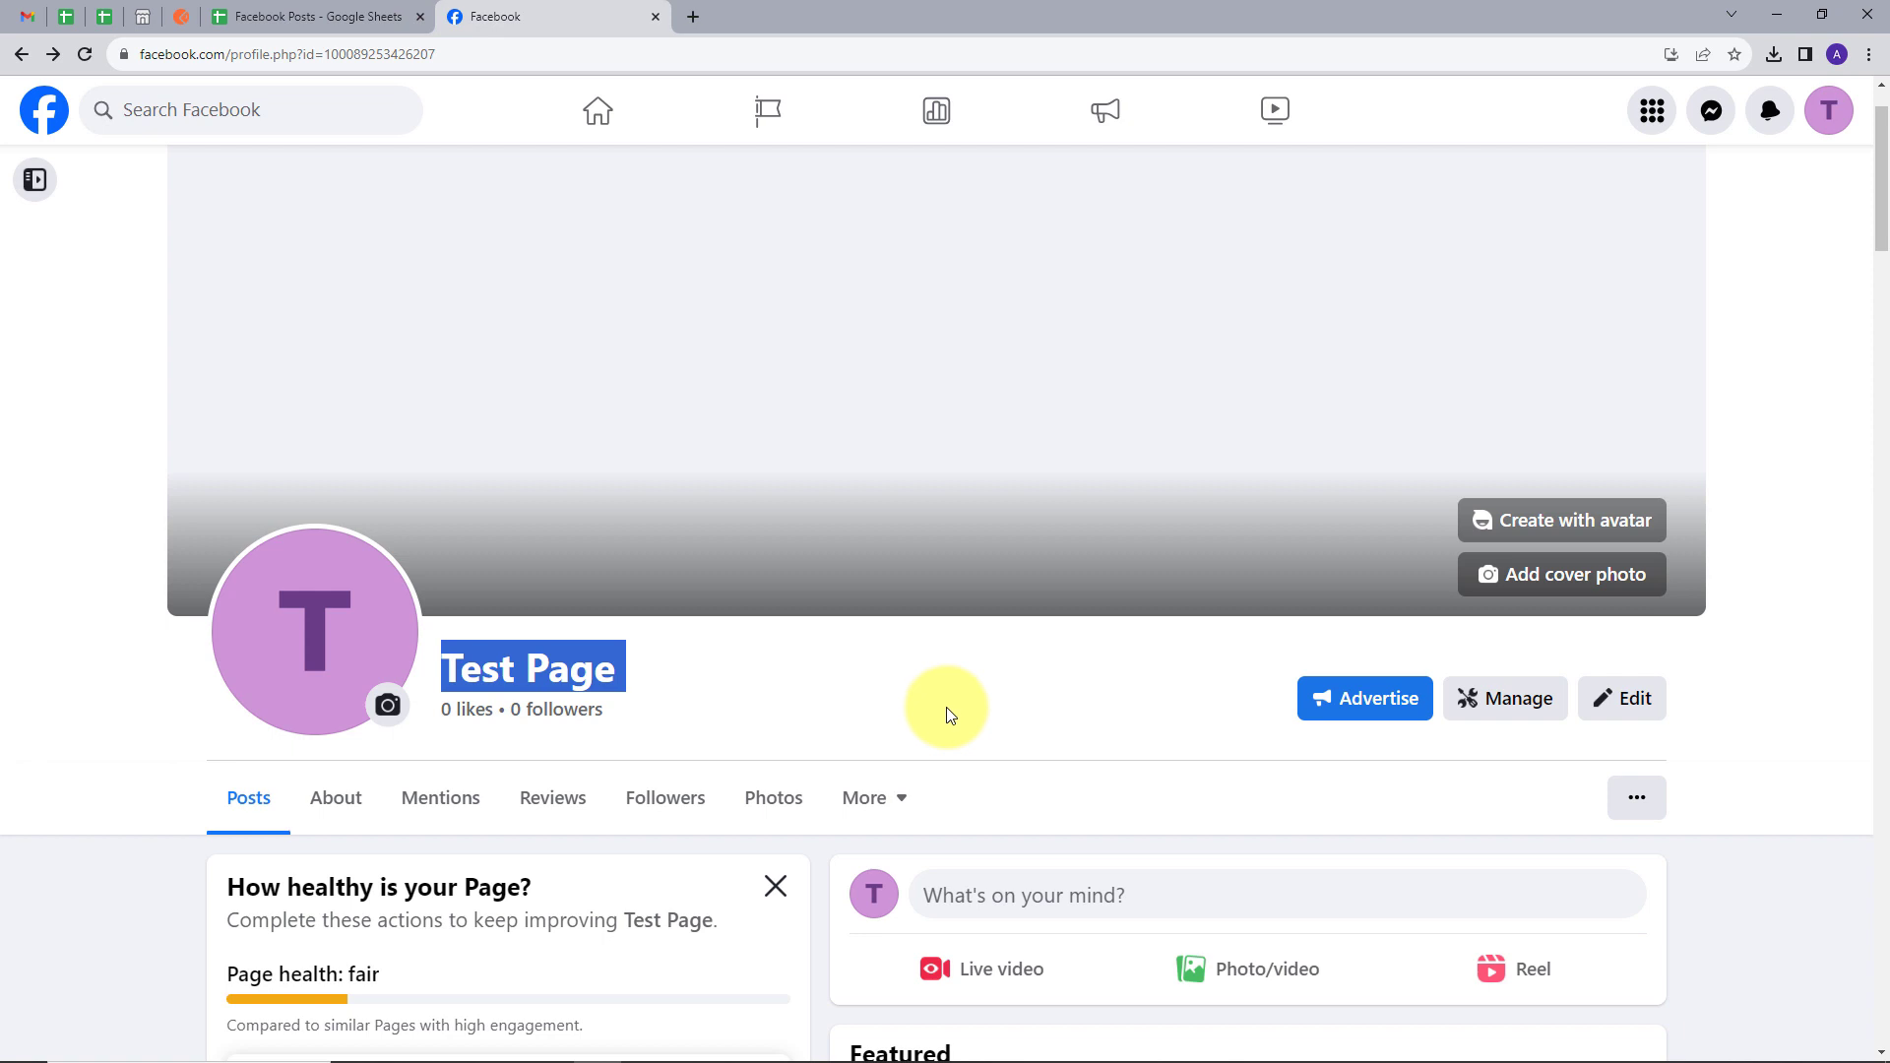
left_click(349, 28)
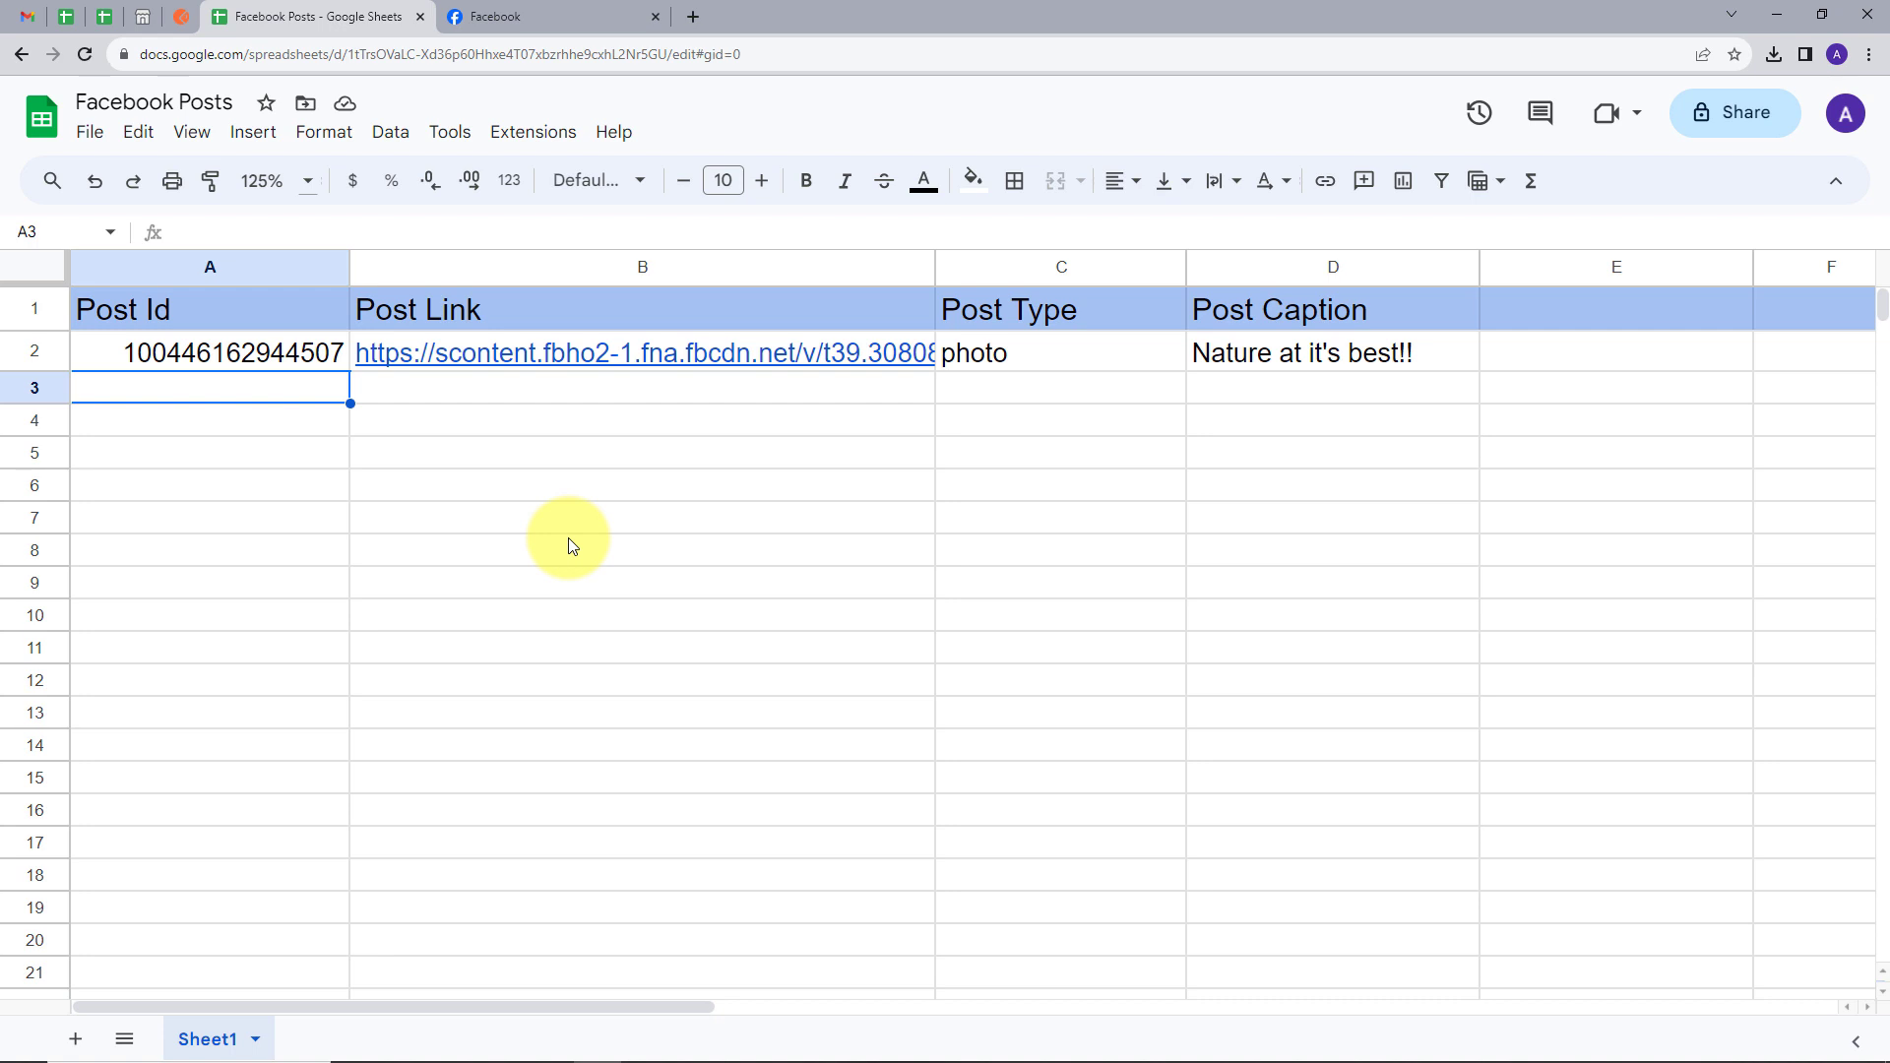
left_click(512, 16)
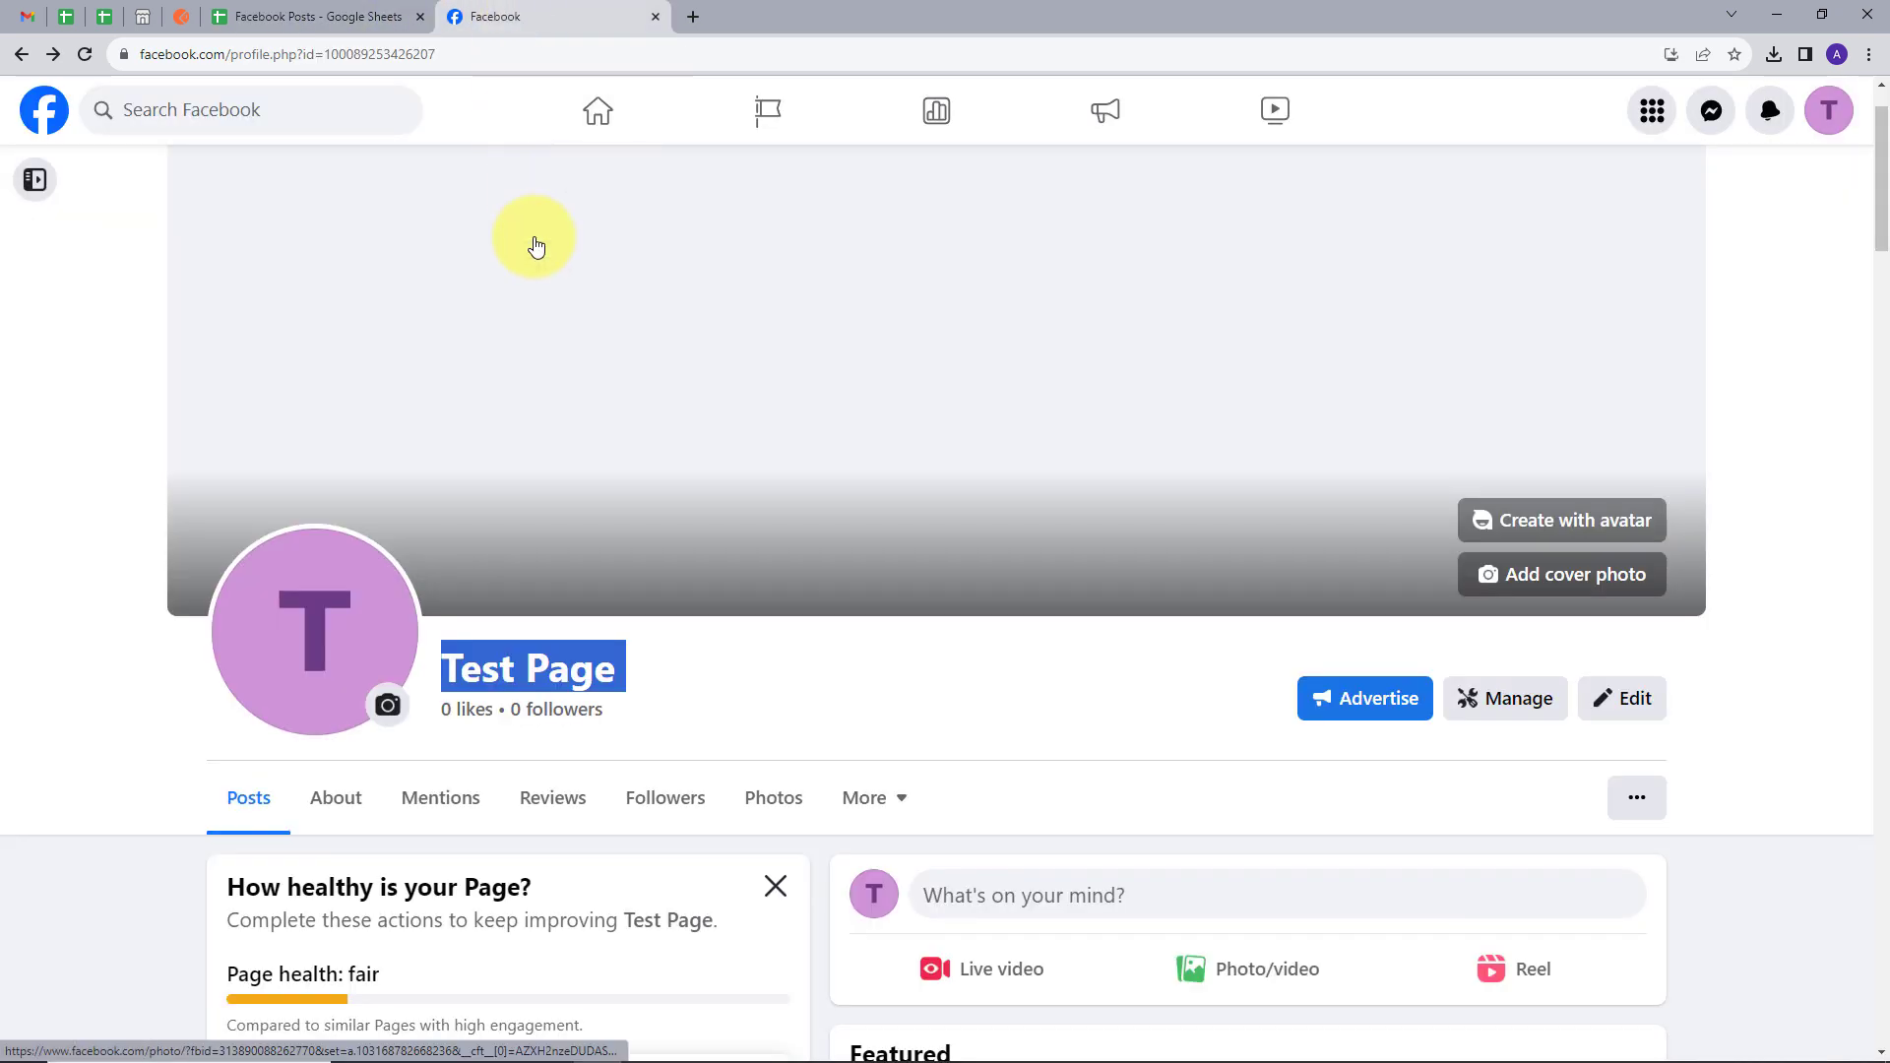
Open pabbly.com in a new browser tab, sign in and access Pabbly Connect
left_click(694, 15)
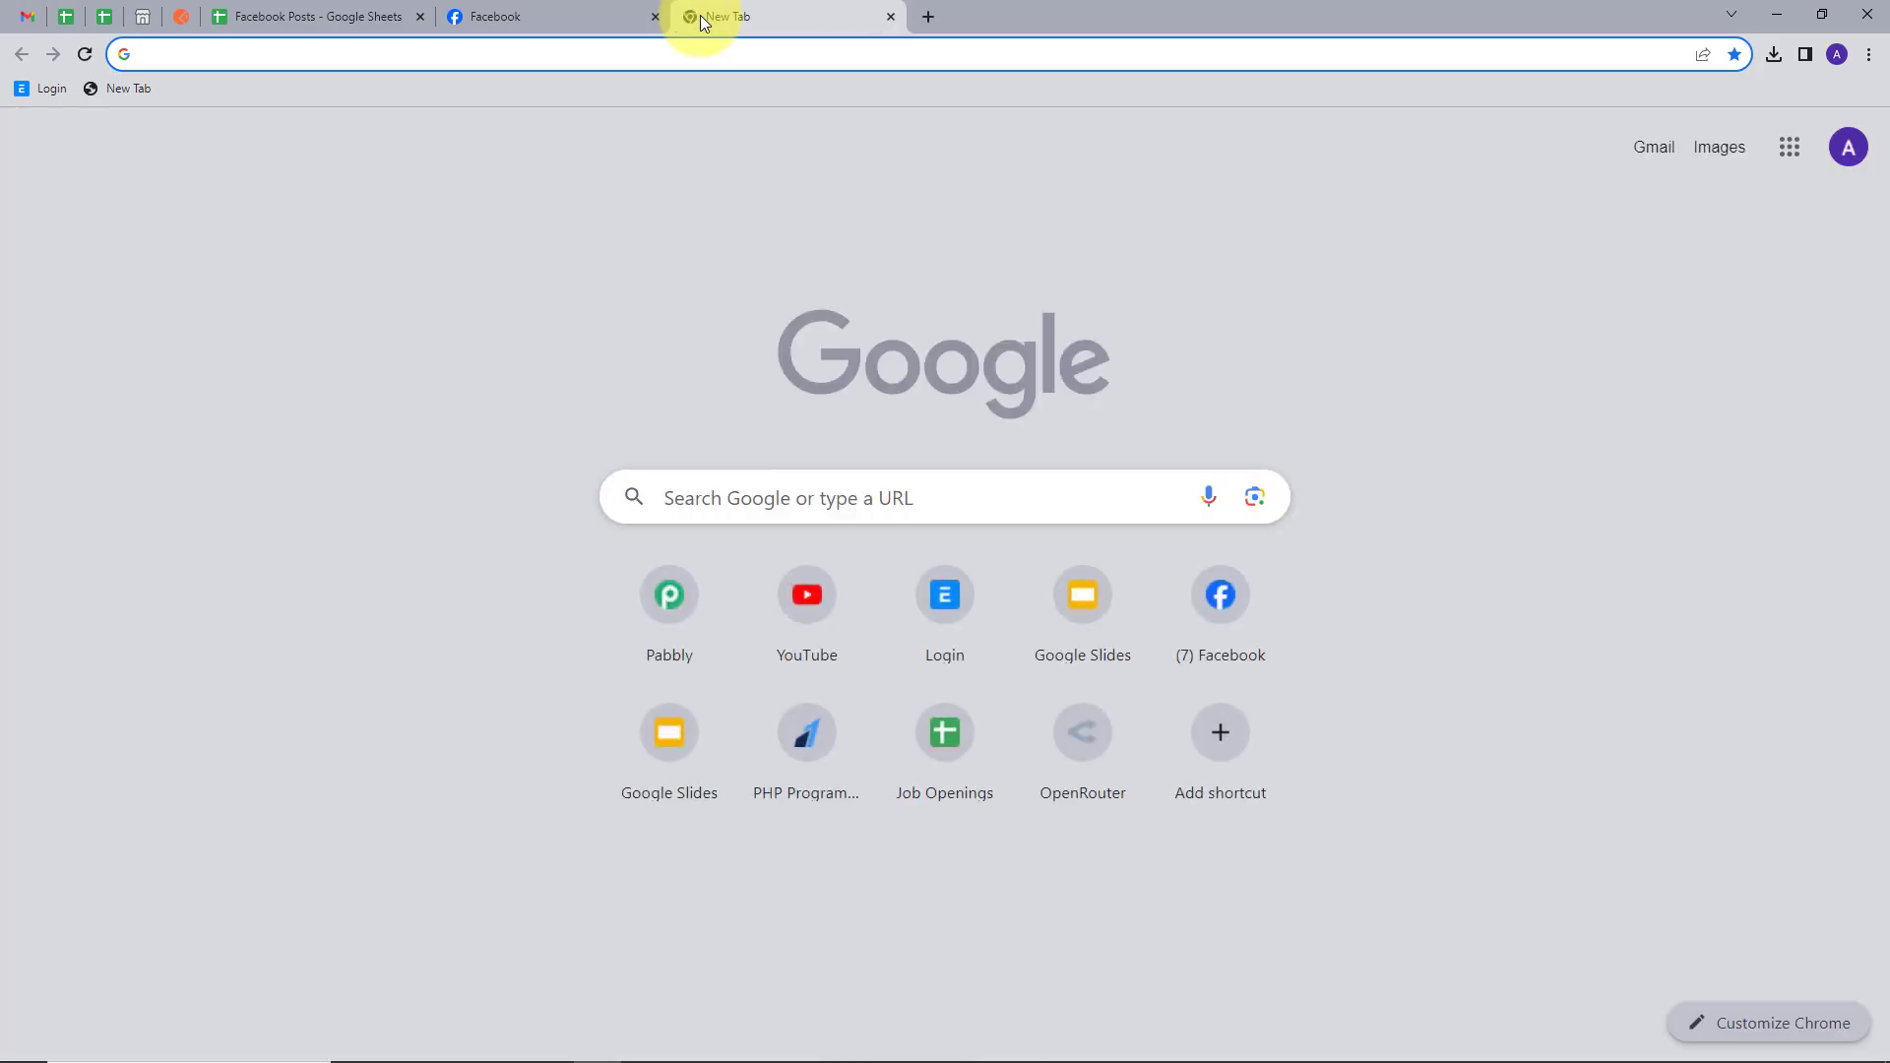
type("pabbly.com")
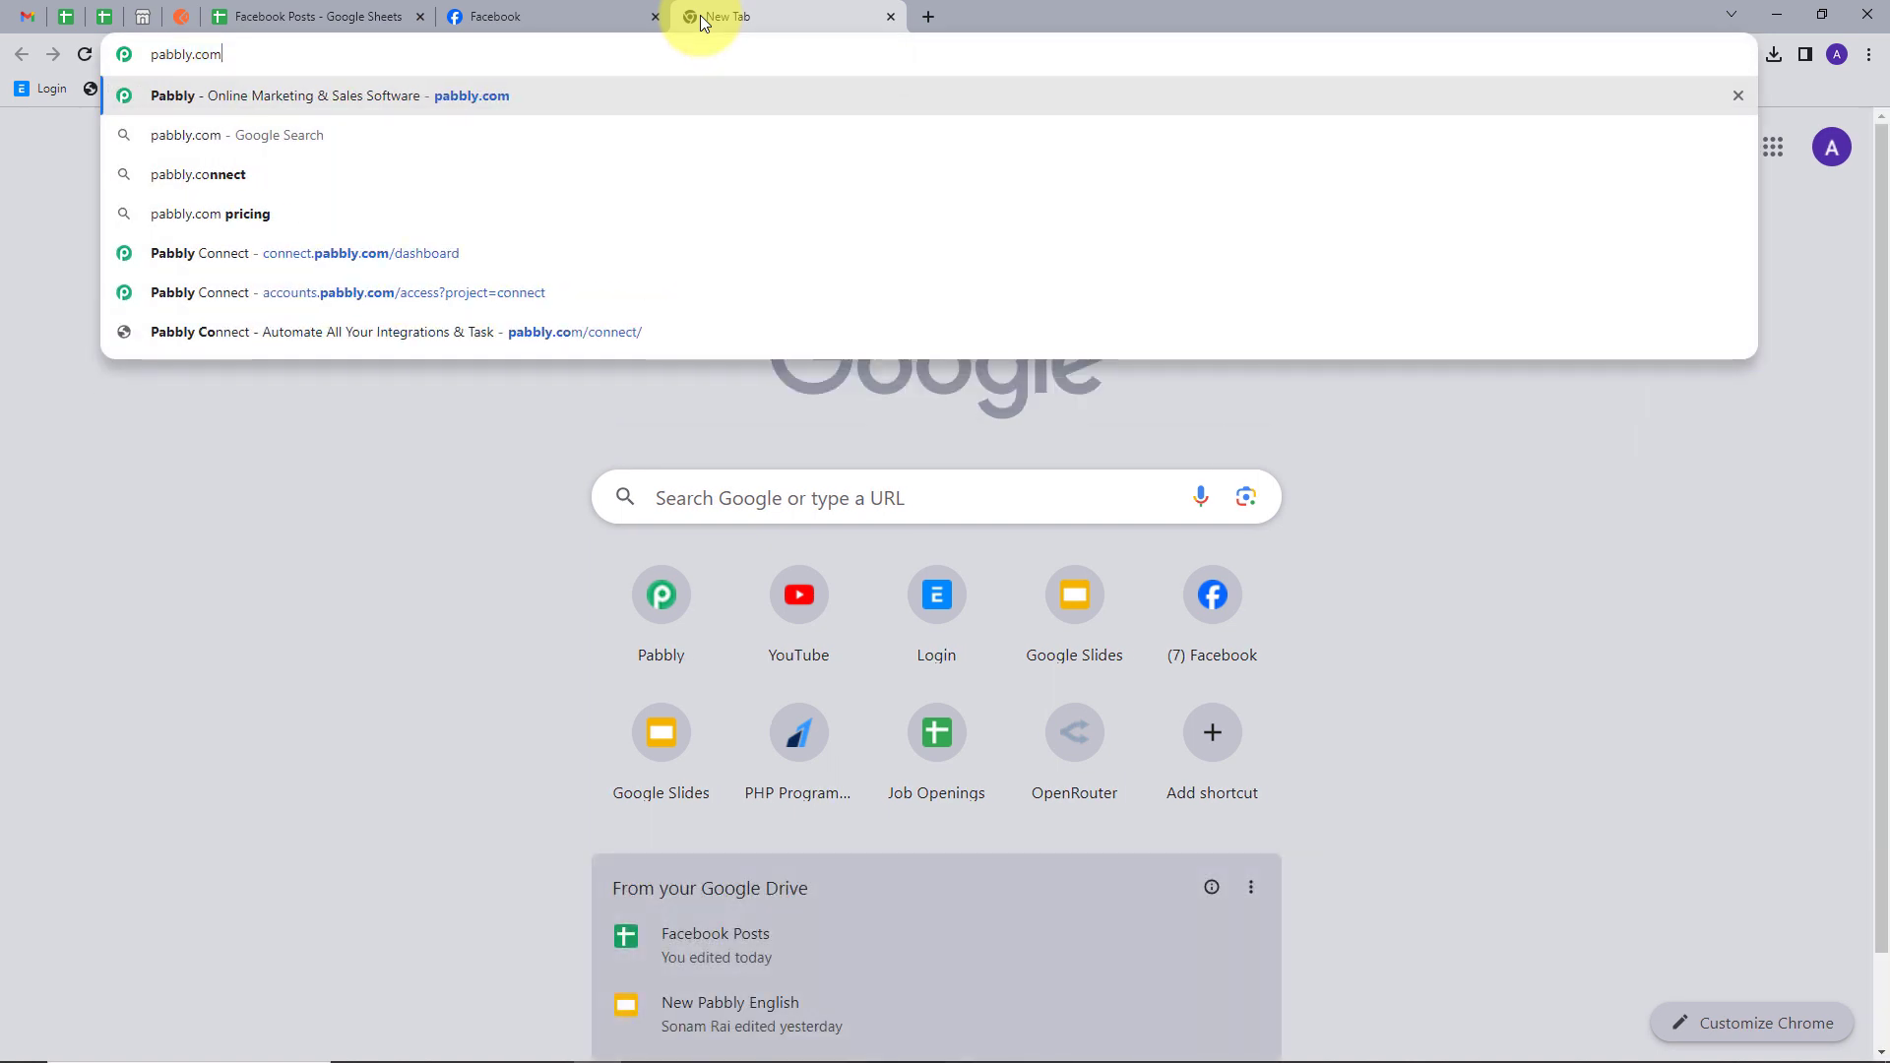
key("Return")
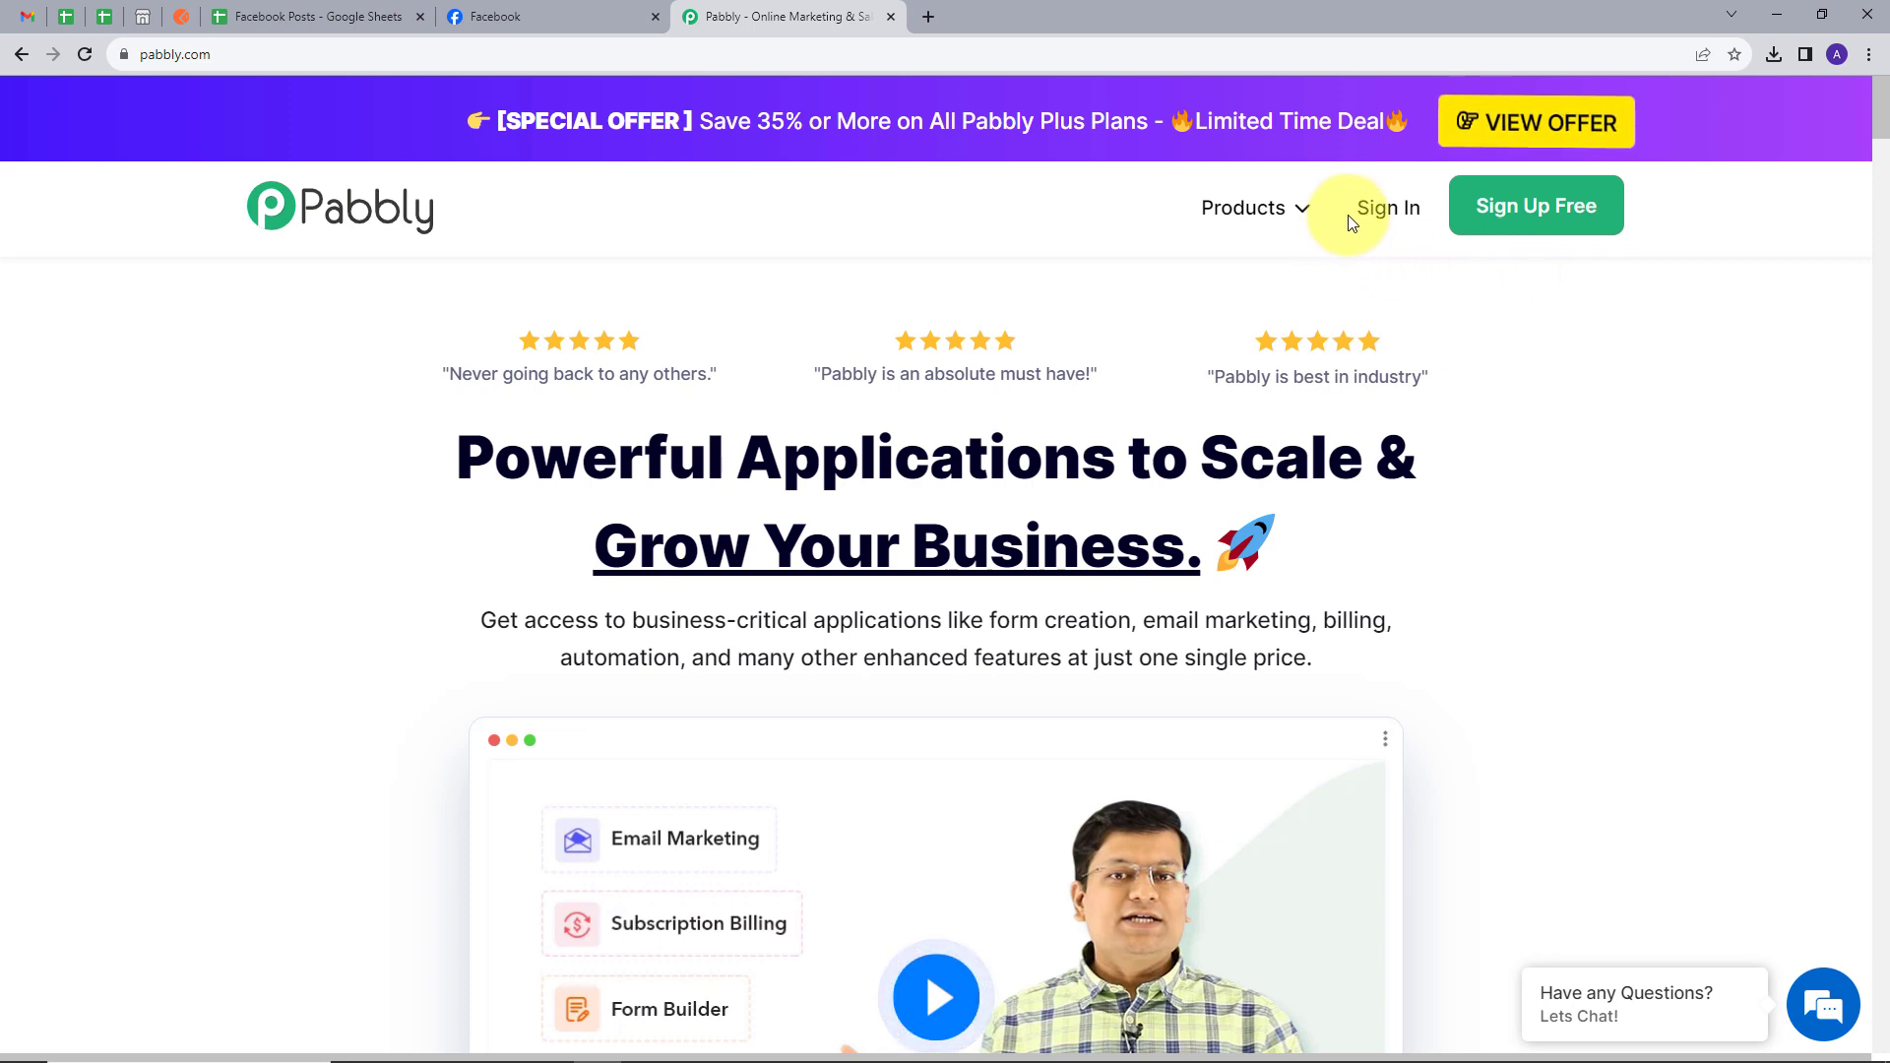
left_click(1376, 220)
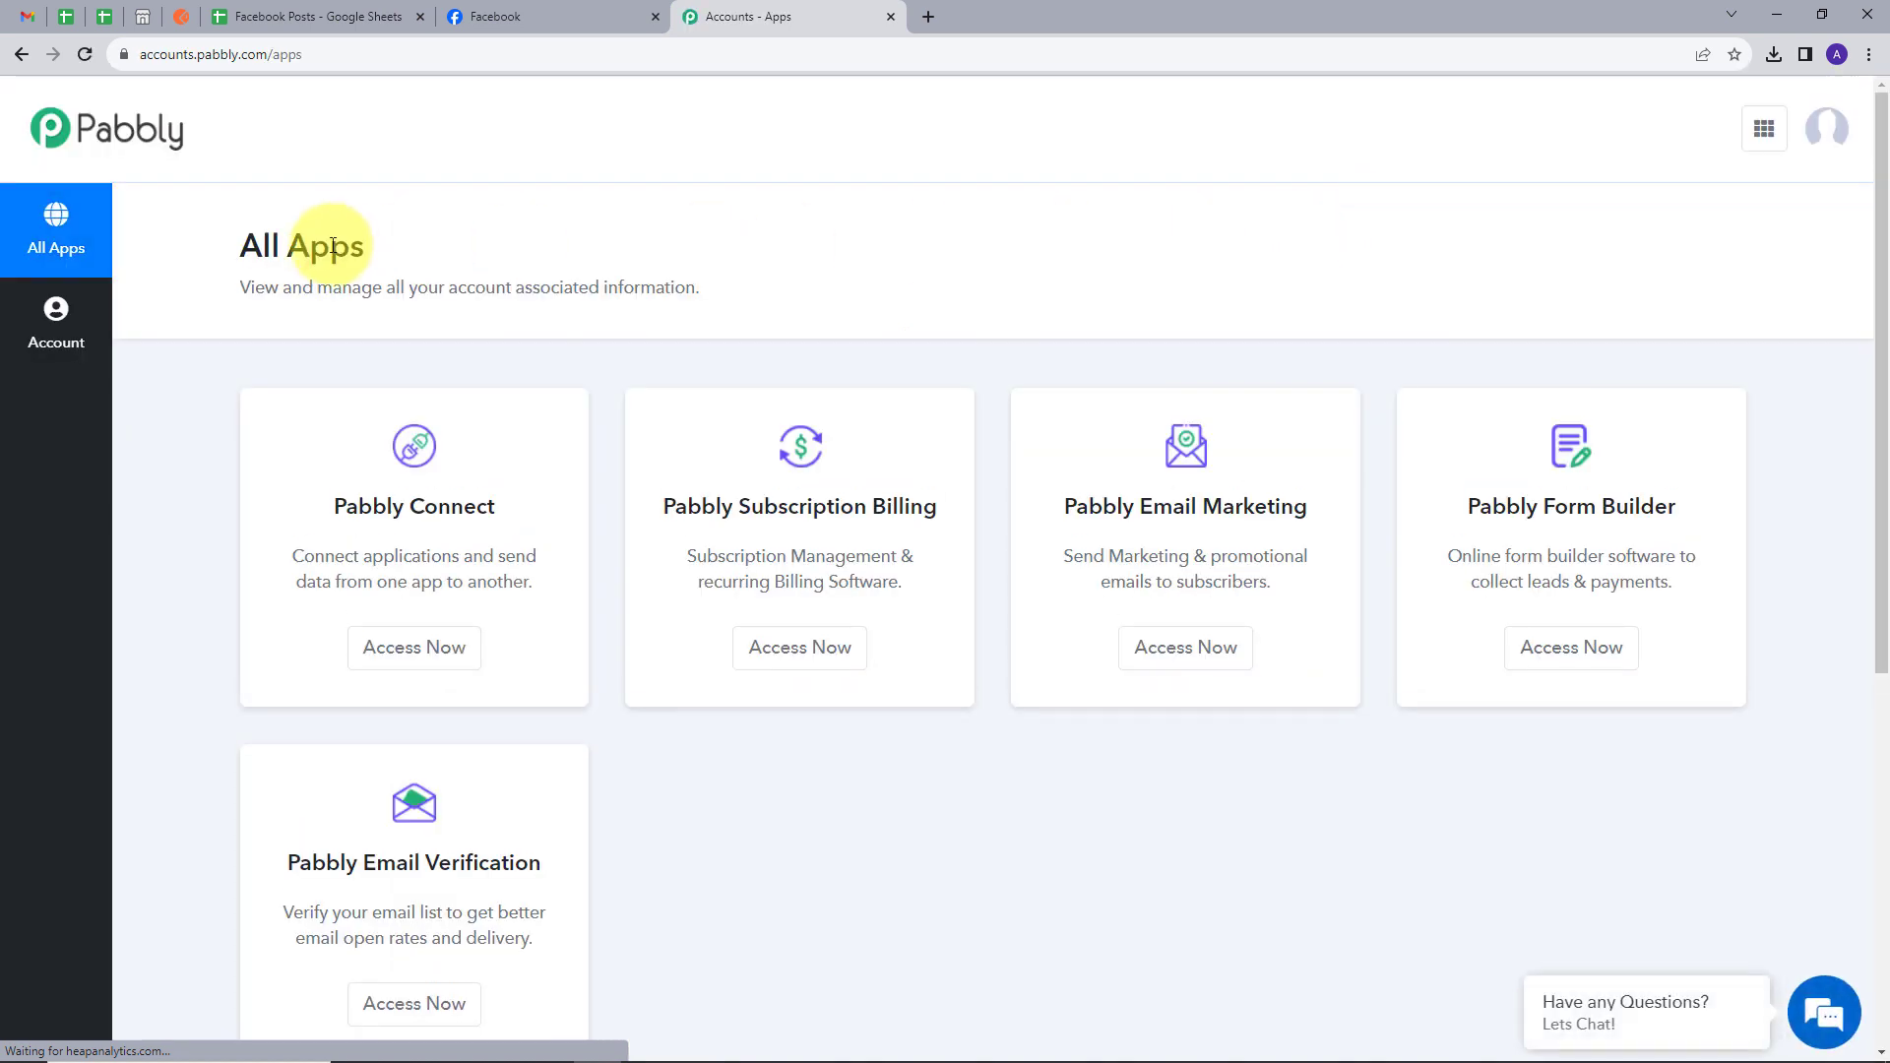
scroll(1093, 295, "down", 1)
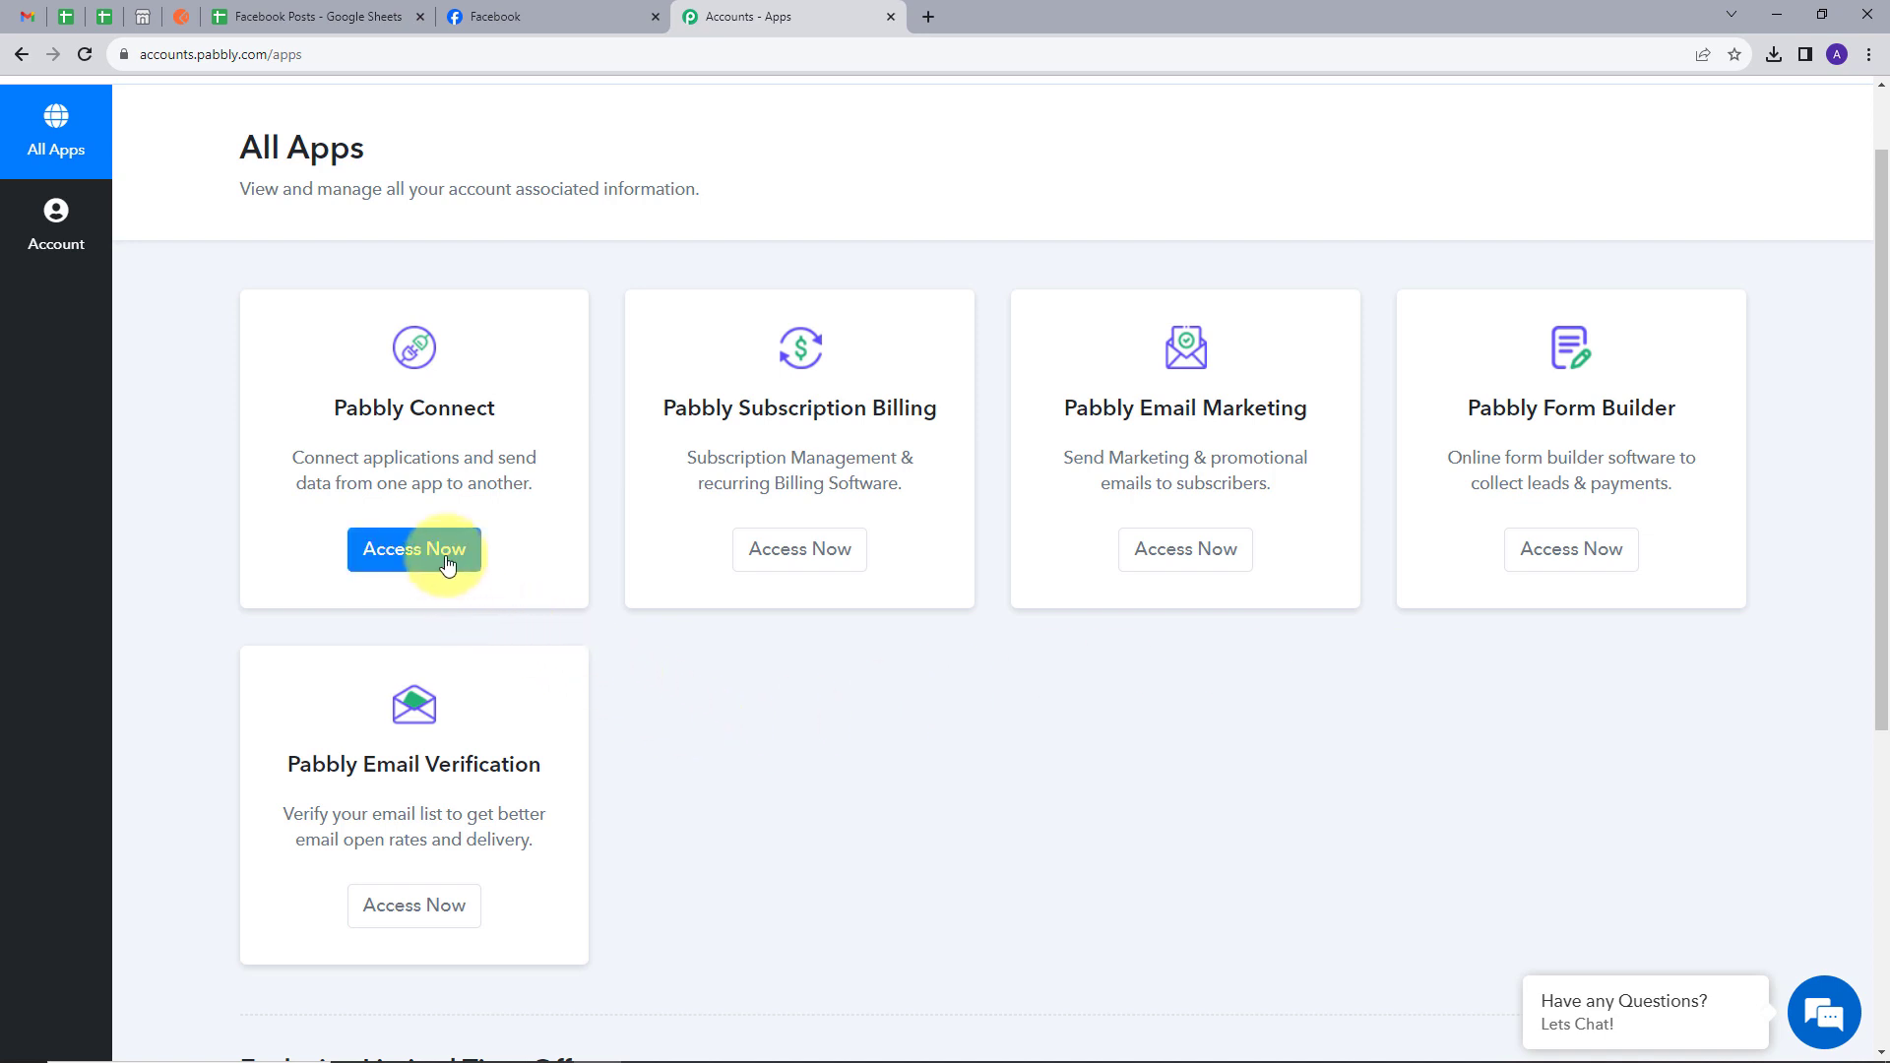
left_click(411, 557)
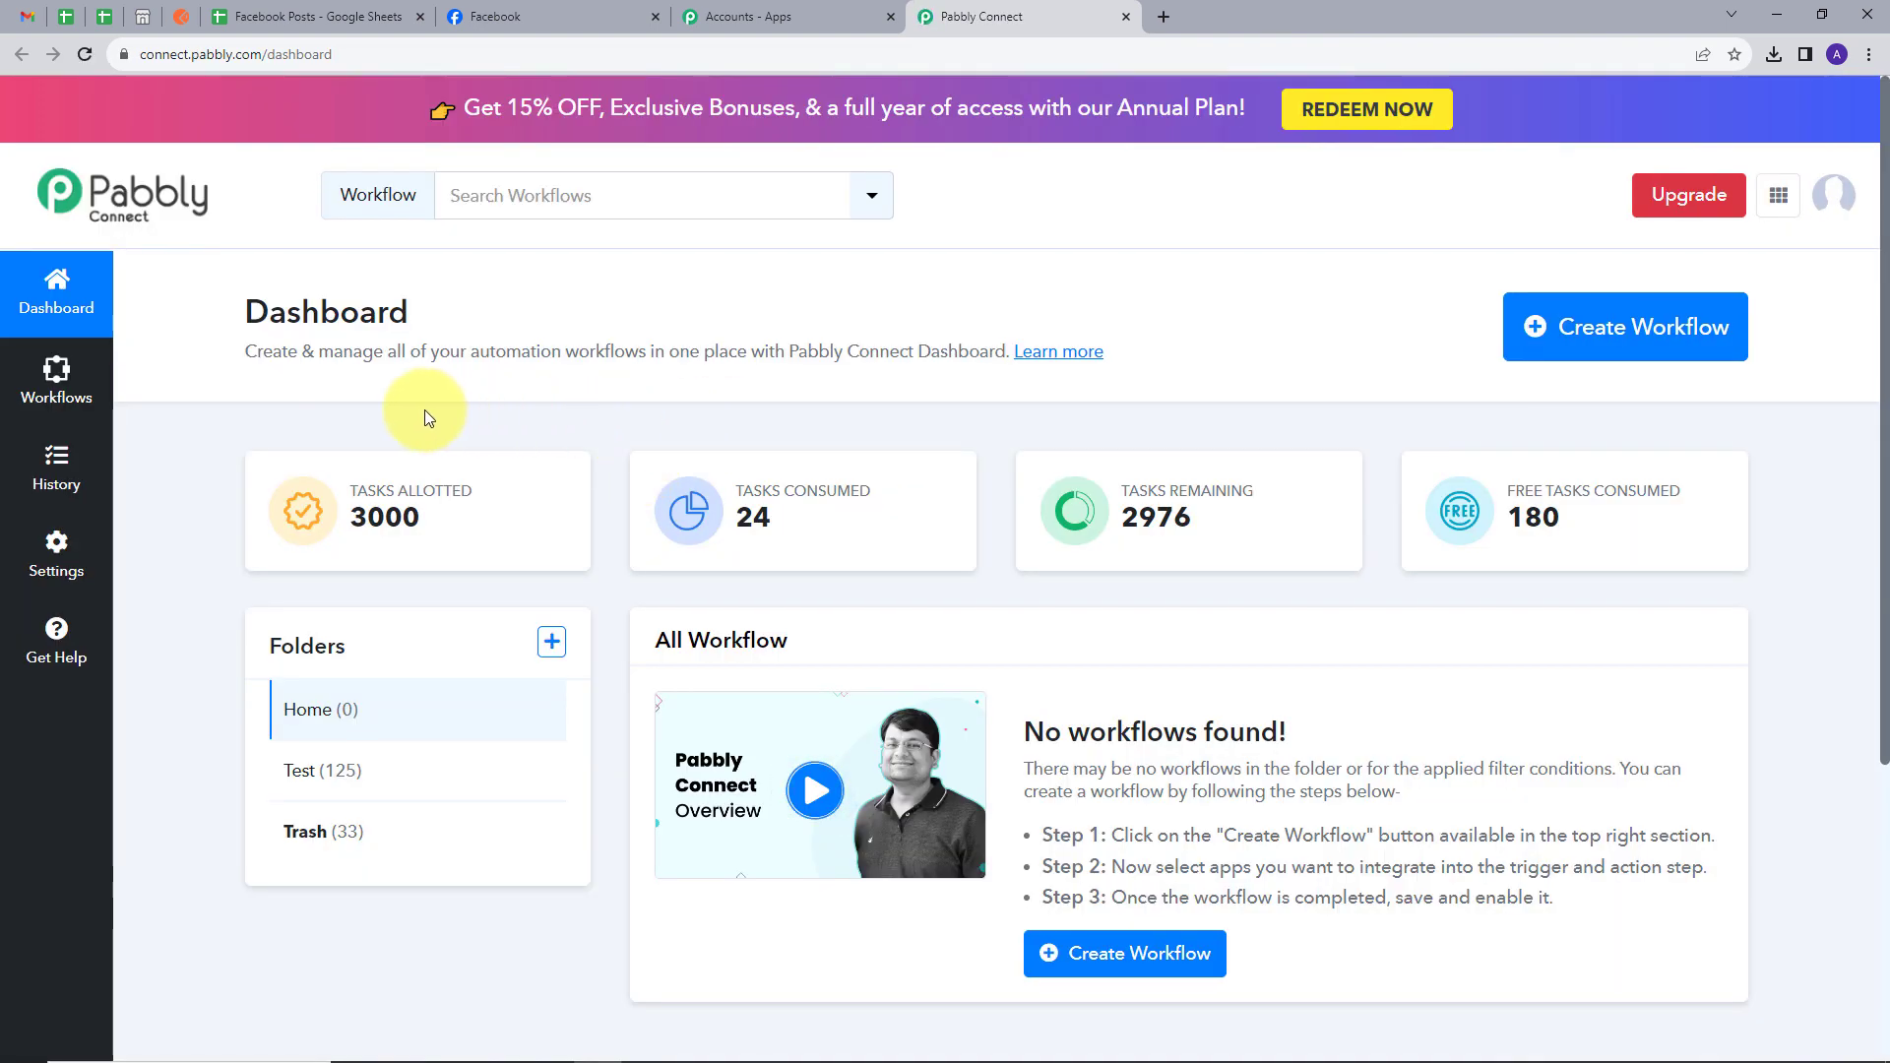
Create a workflow named "Add Facebook Page Post to Google Sheets" in the Home folder
scroll(823, 408, "down", 1)
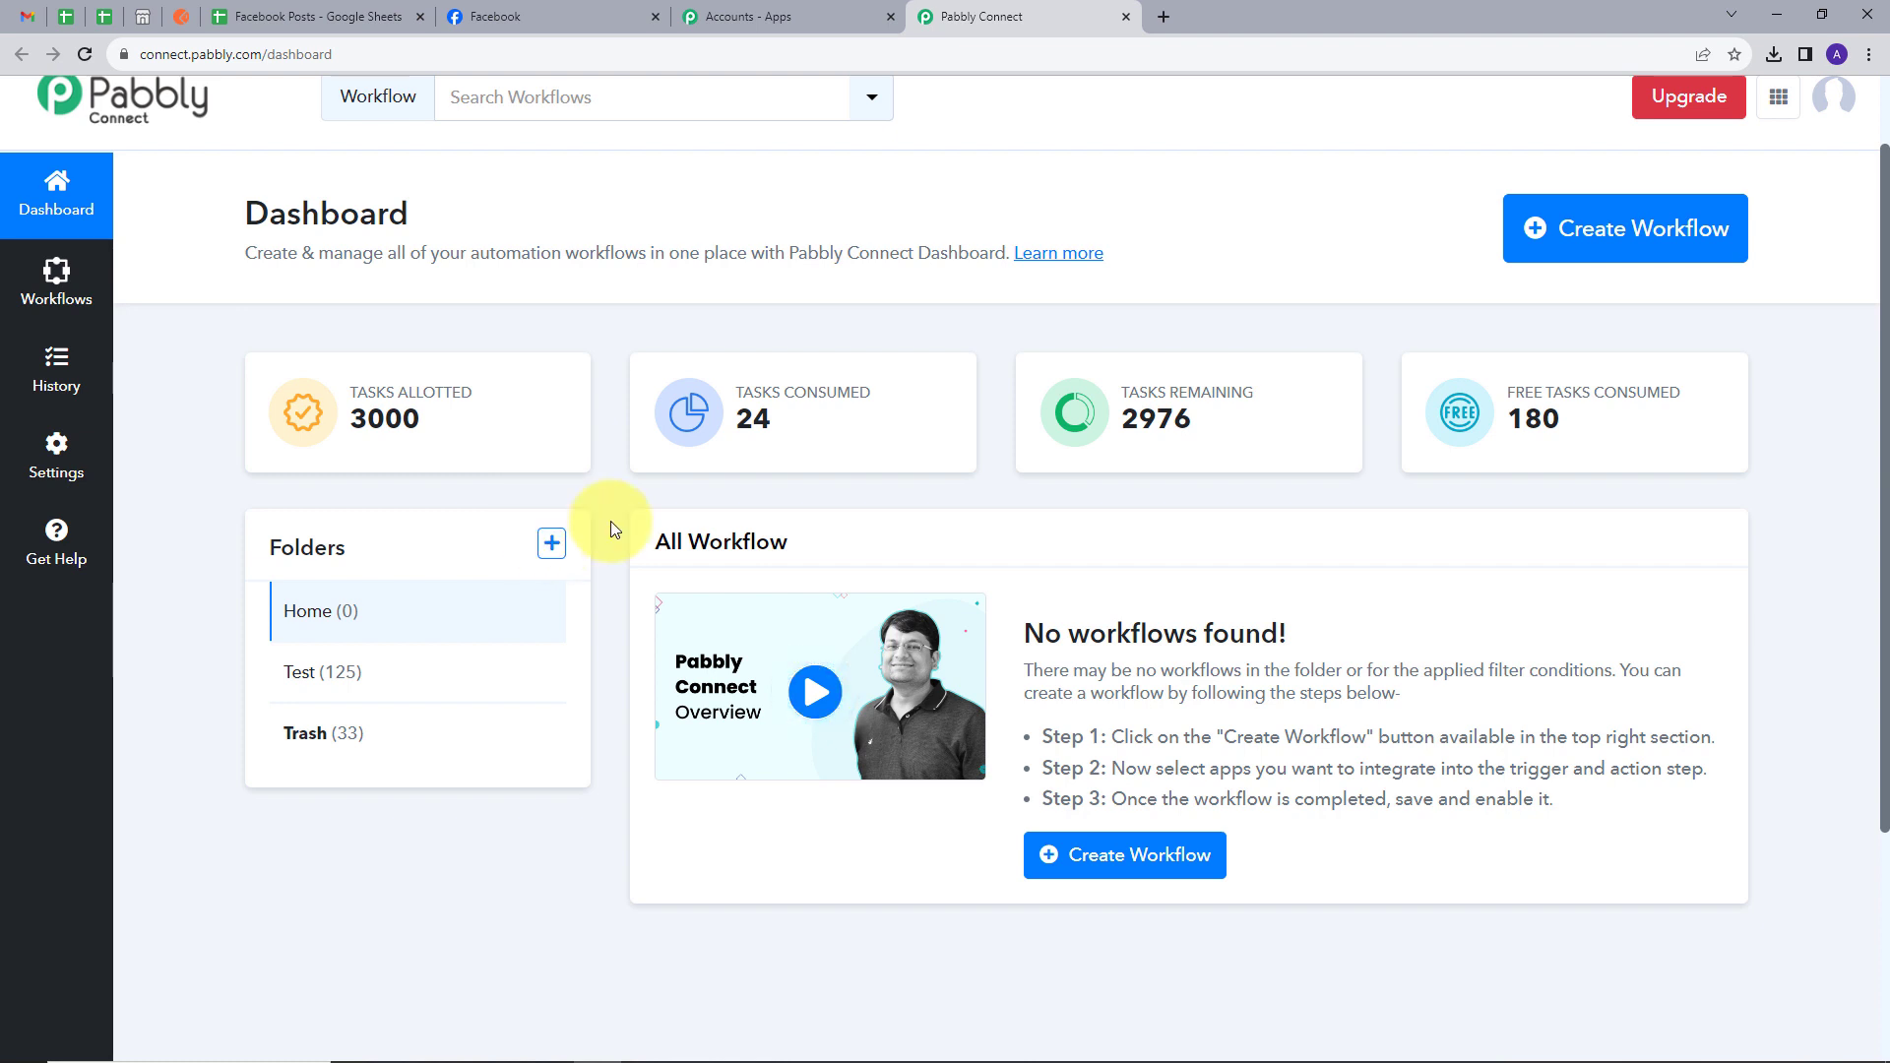
left_click(1647, 258)
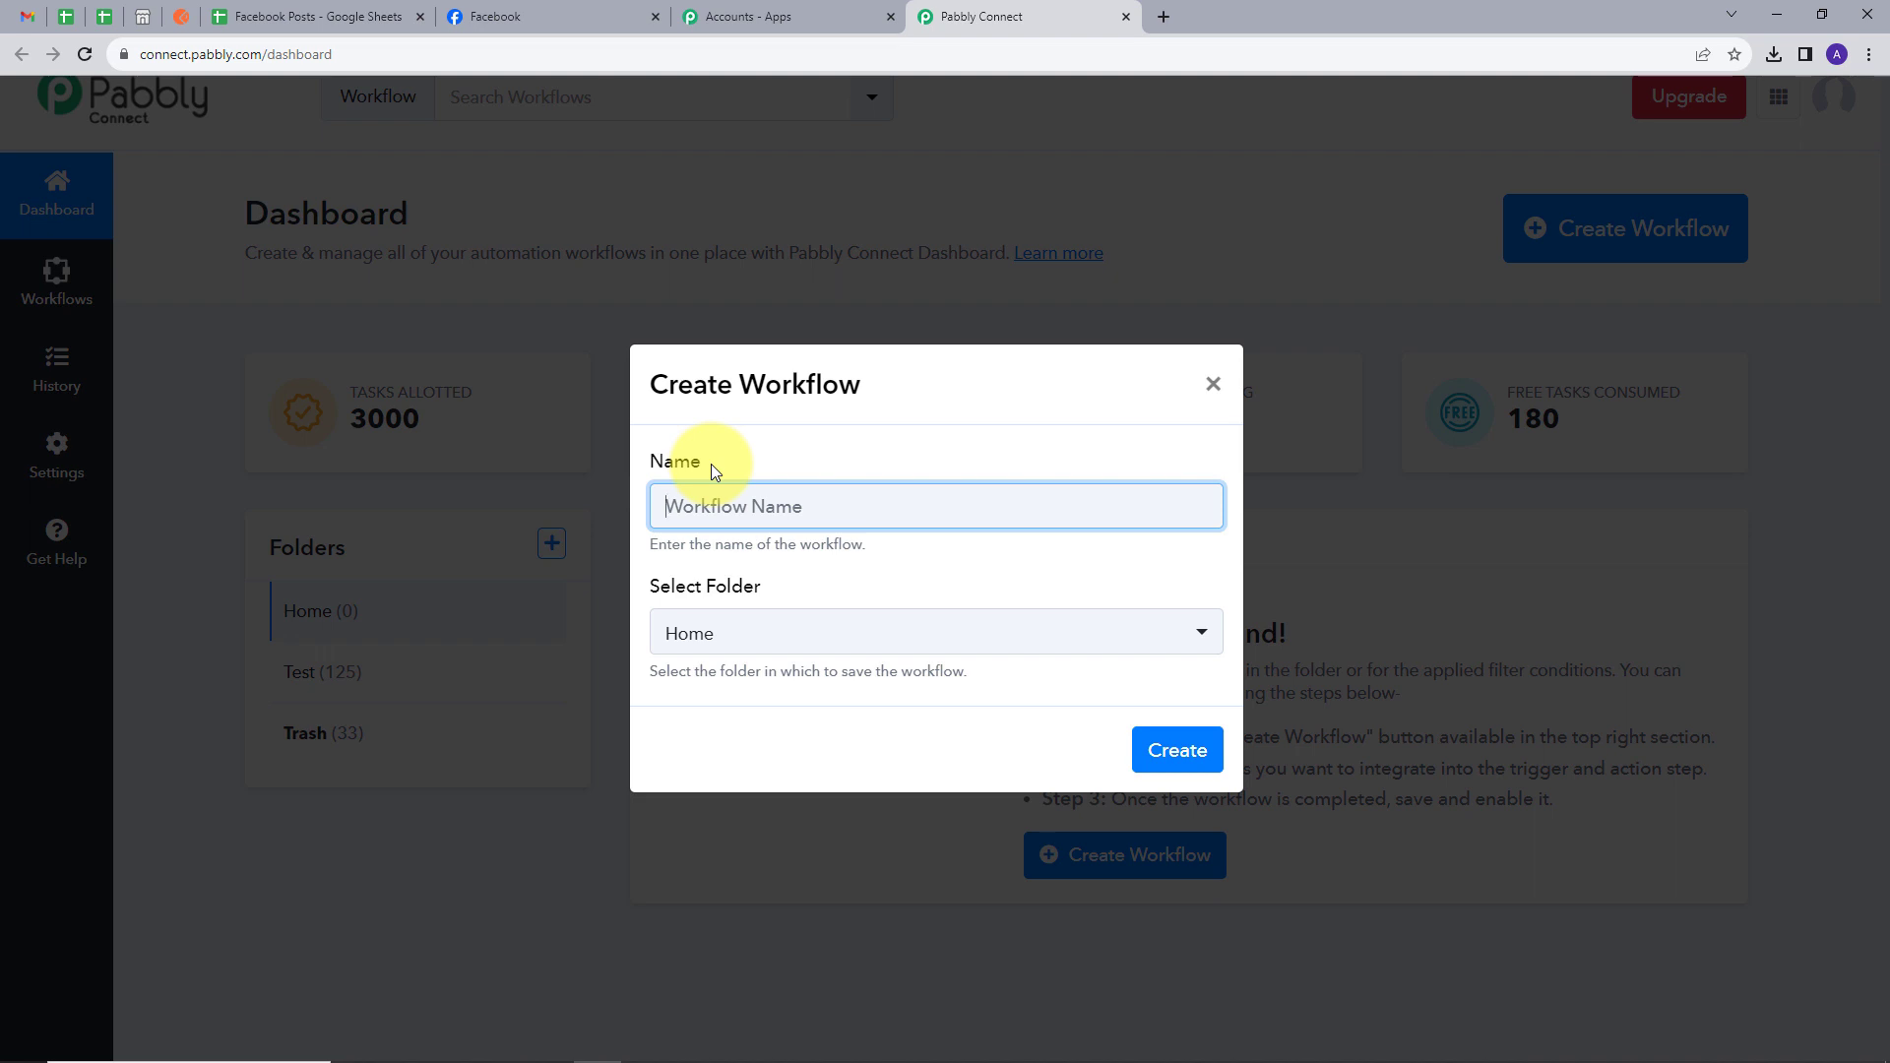
type("Add Facebook Page Post to Google Sheets")
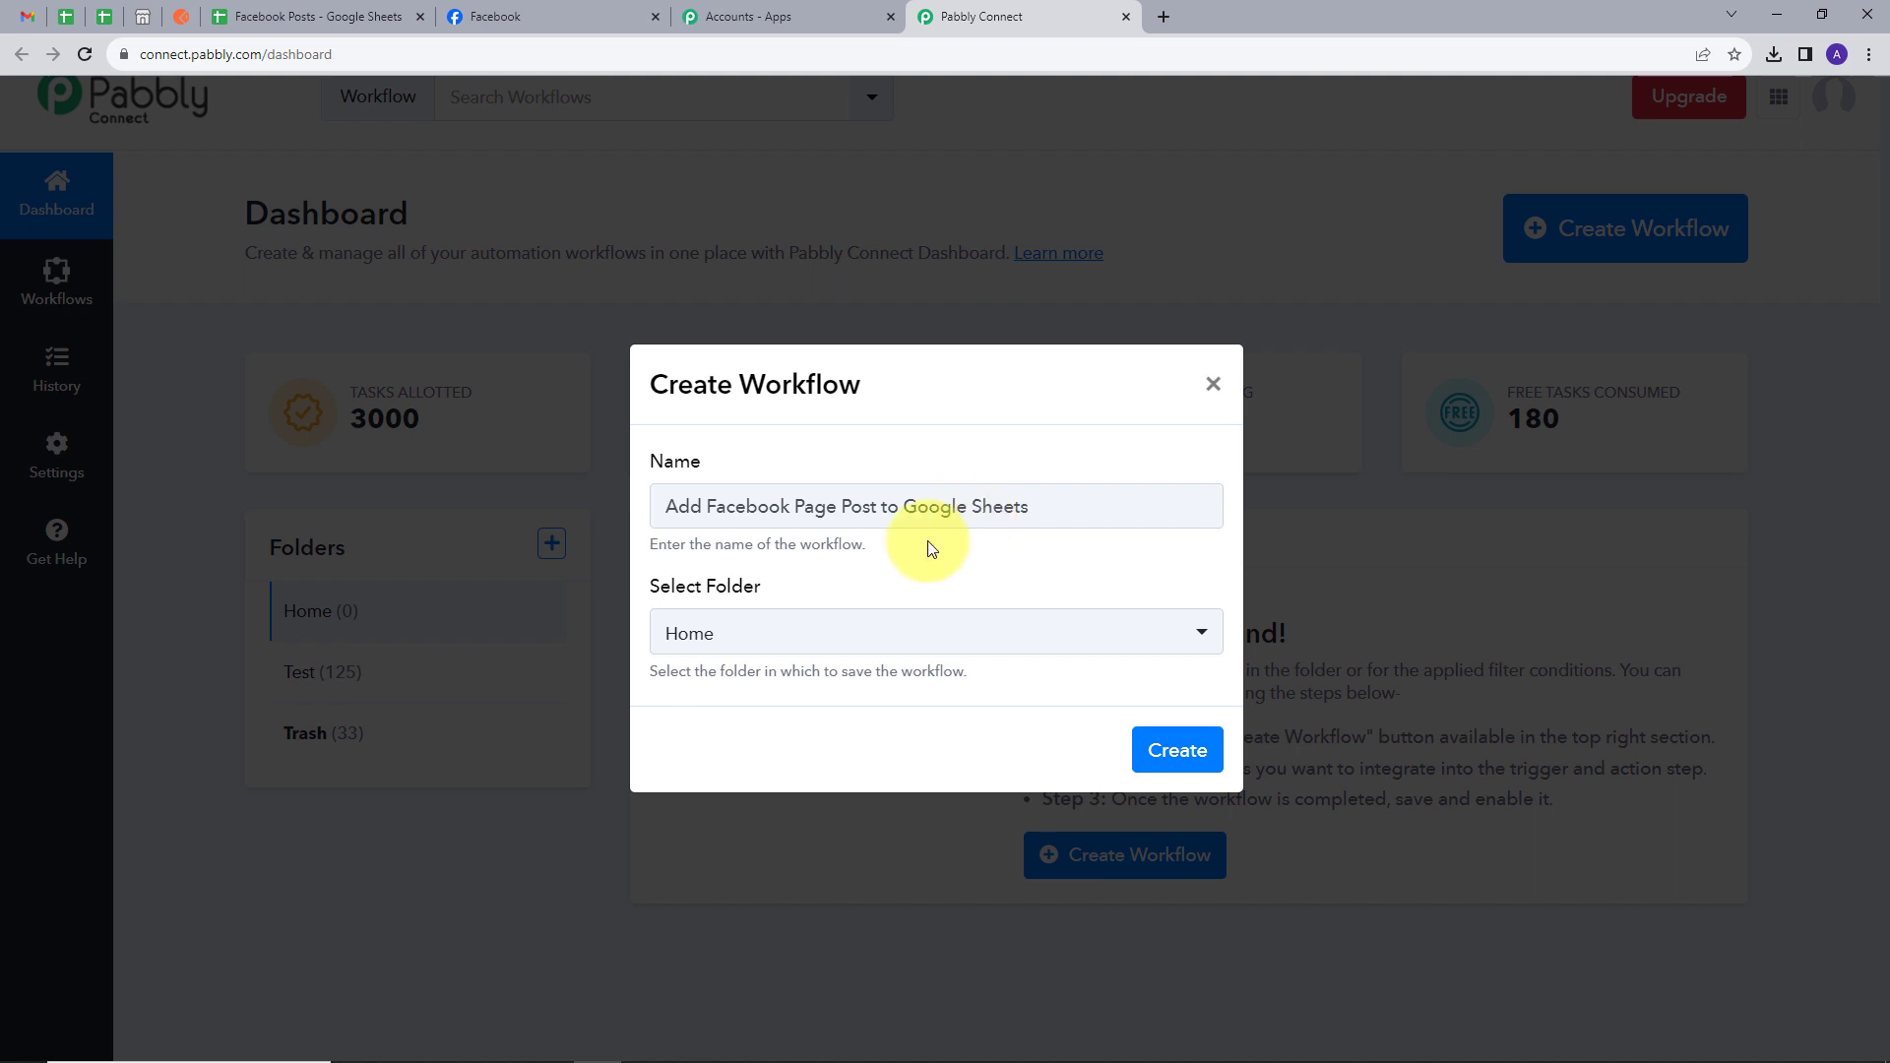
left_click(857, 642)
left_click(694, 750)
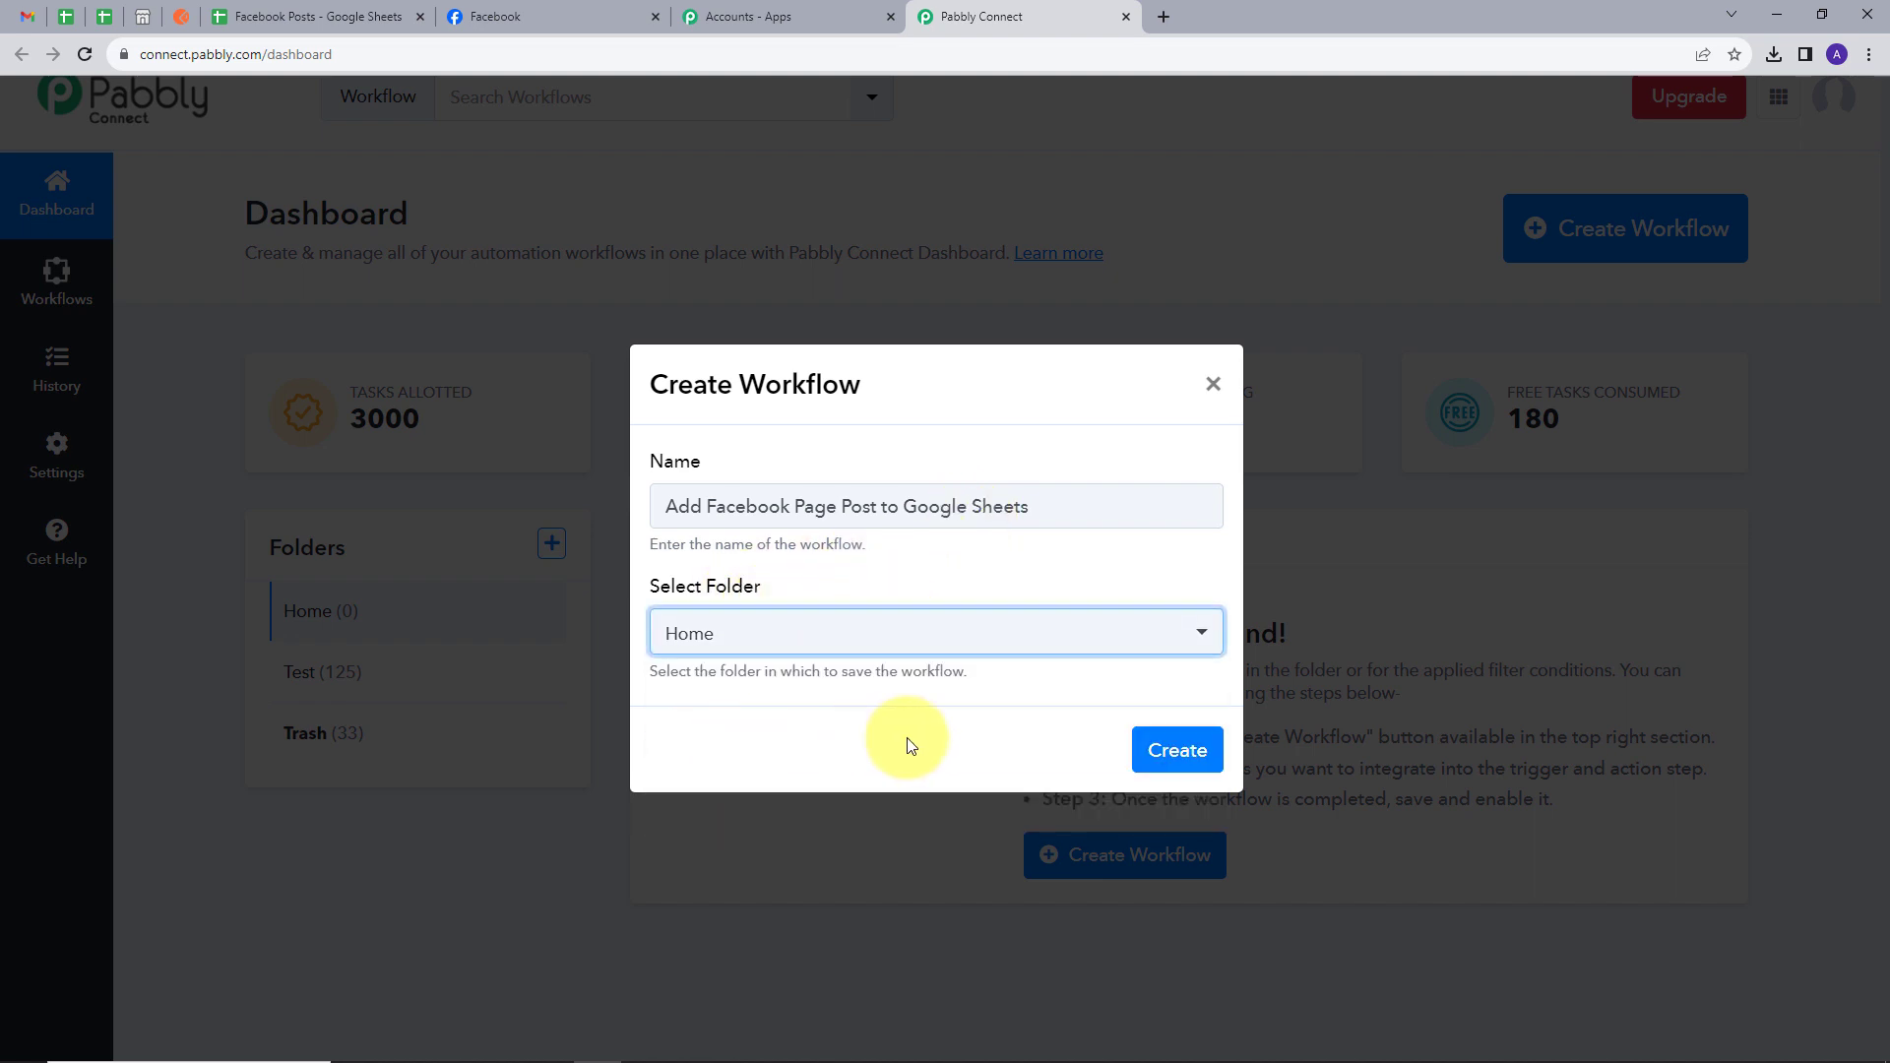
left_click(1167, 752)
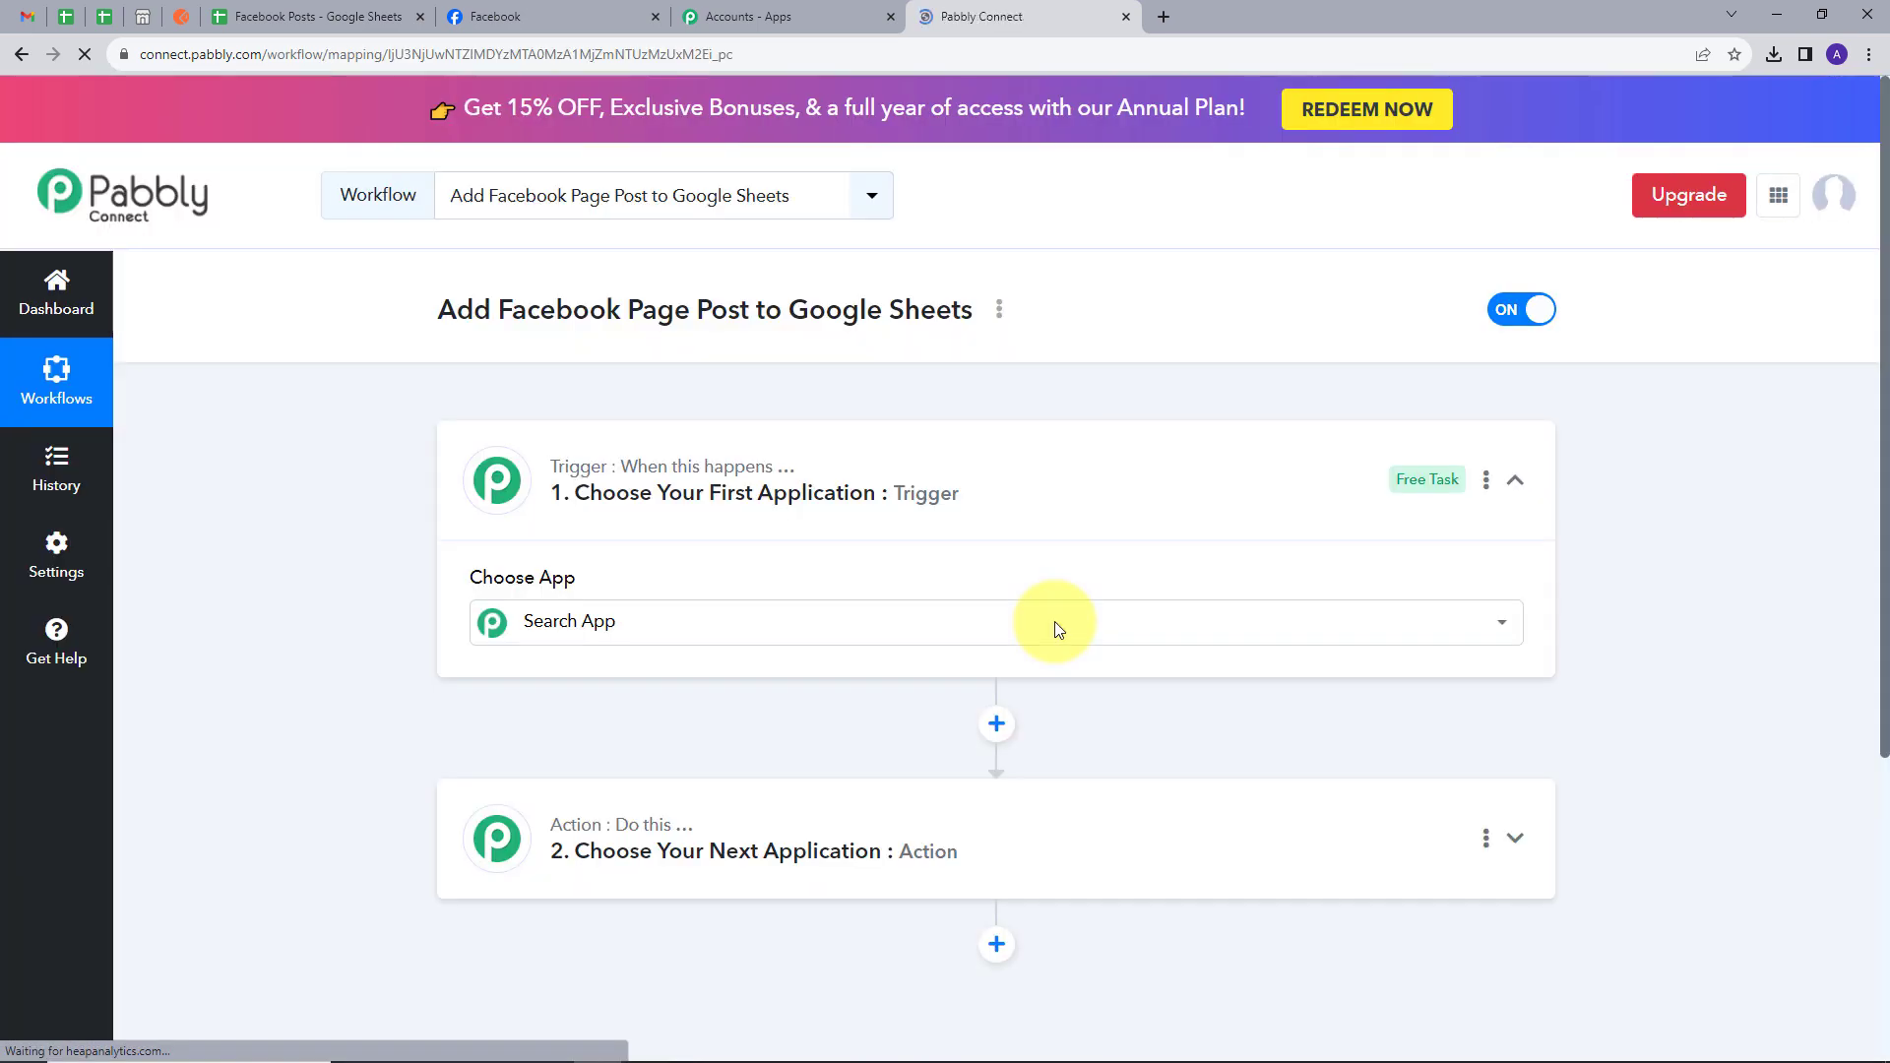
Set the workflow's trigger app to Facebook Pages with New Post as the trigger event
left_click(1058, 630)
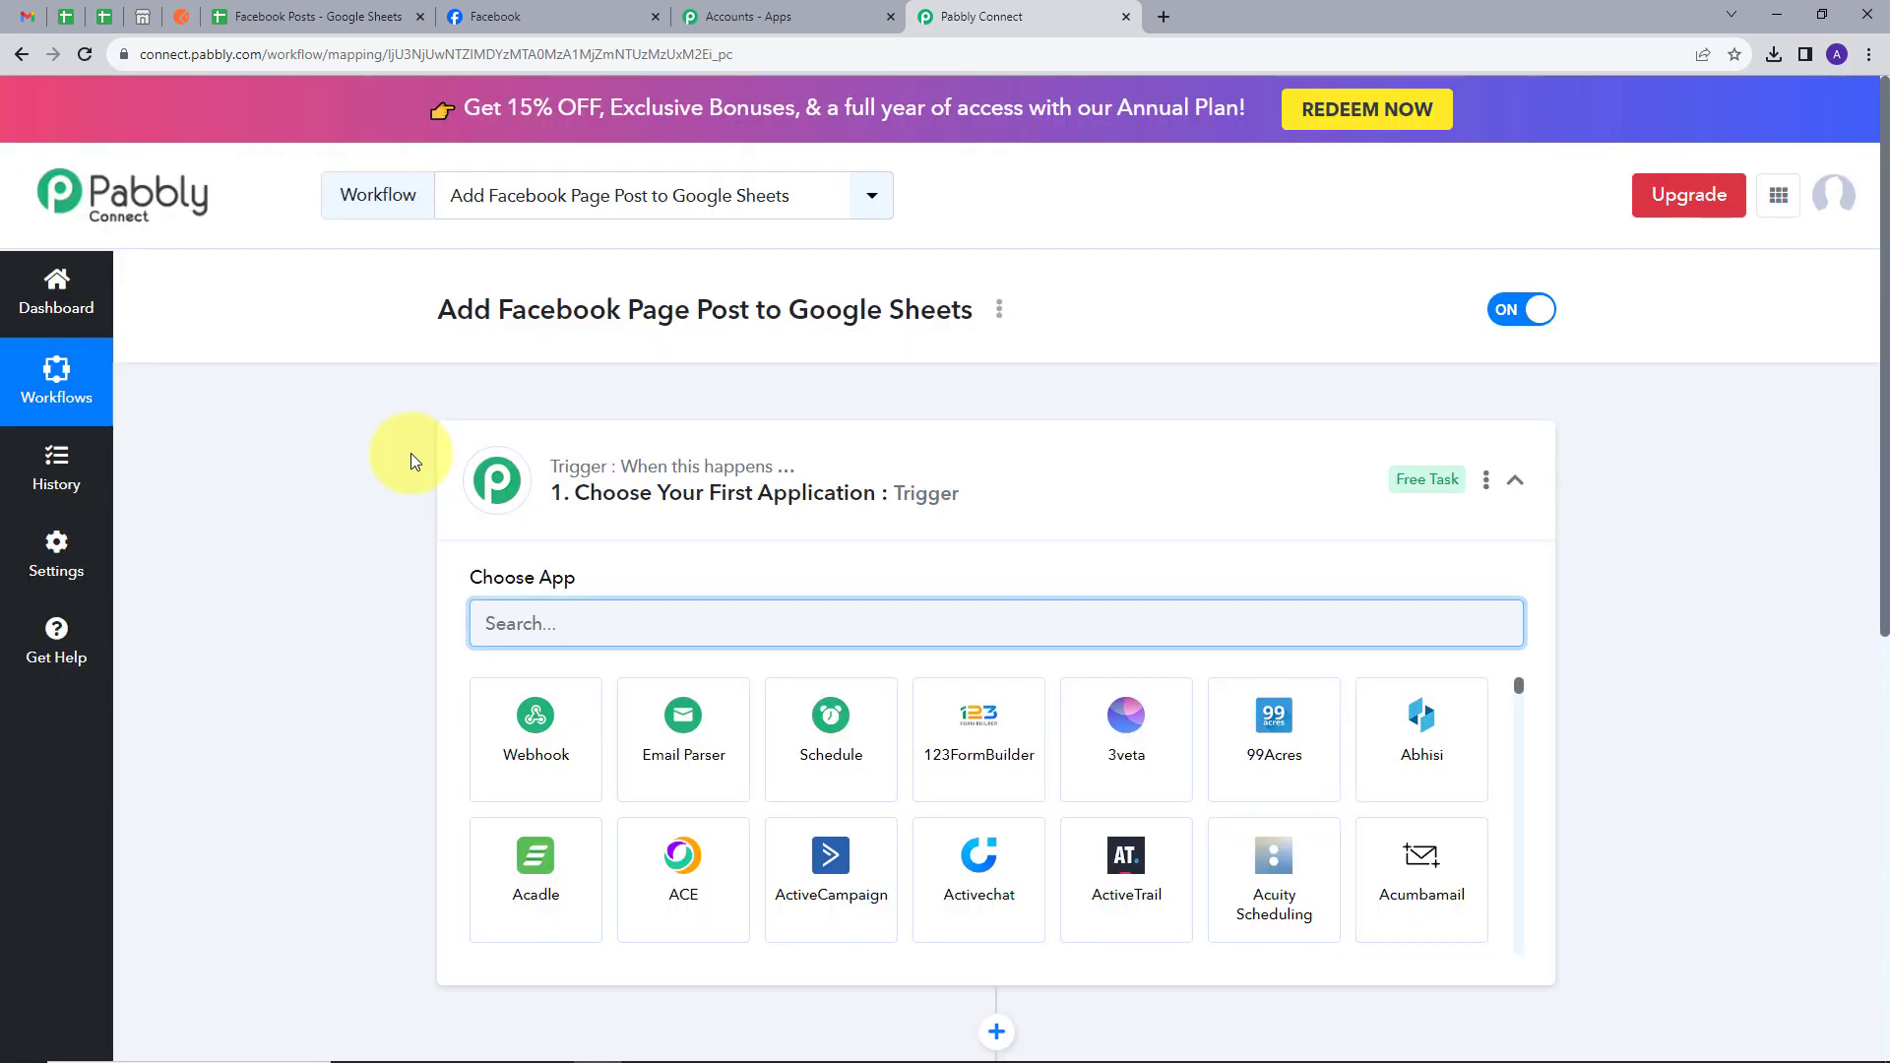
scroll(794, 394, "down", 2)
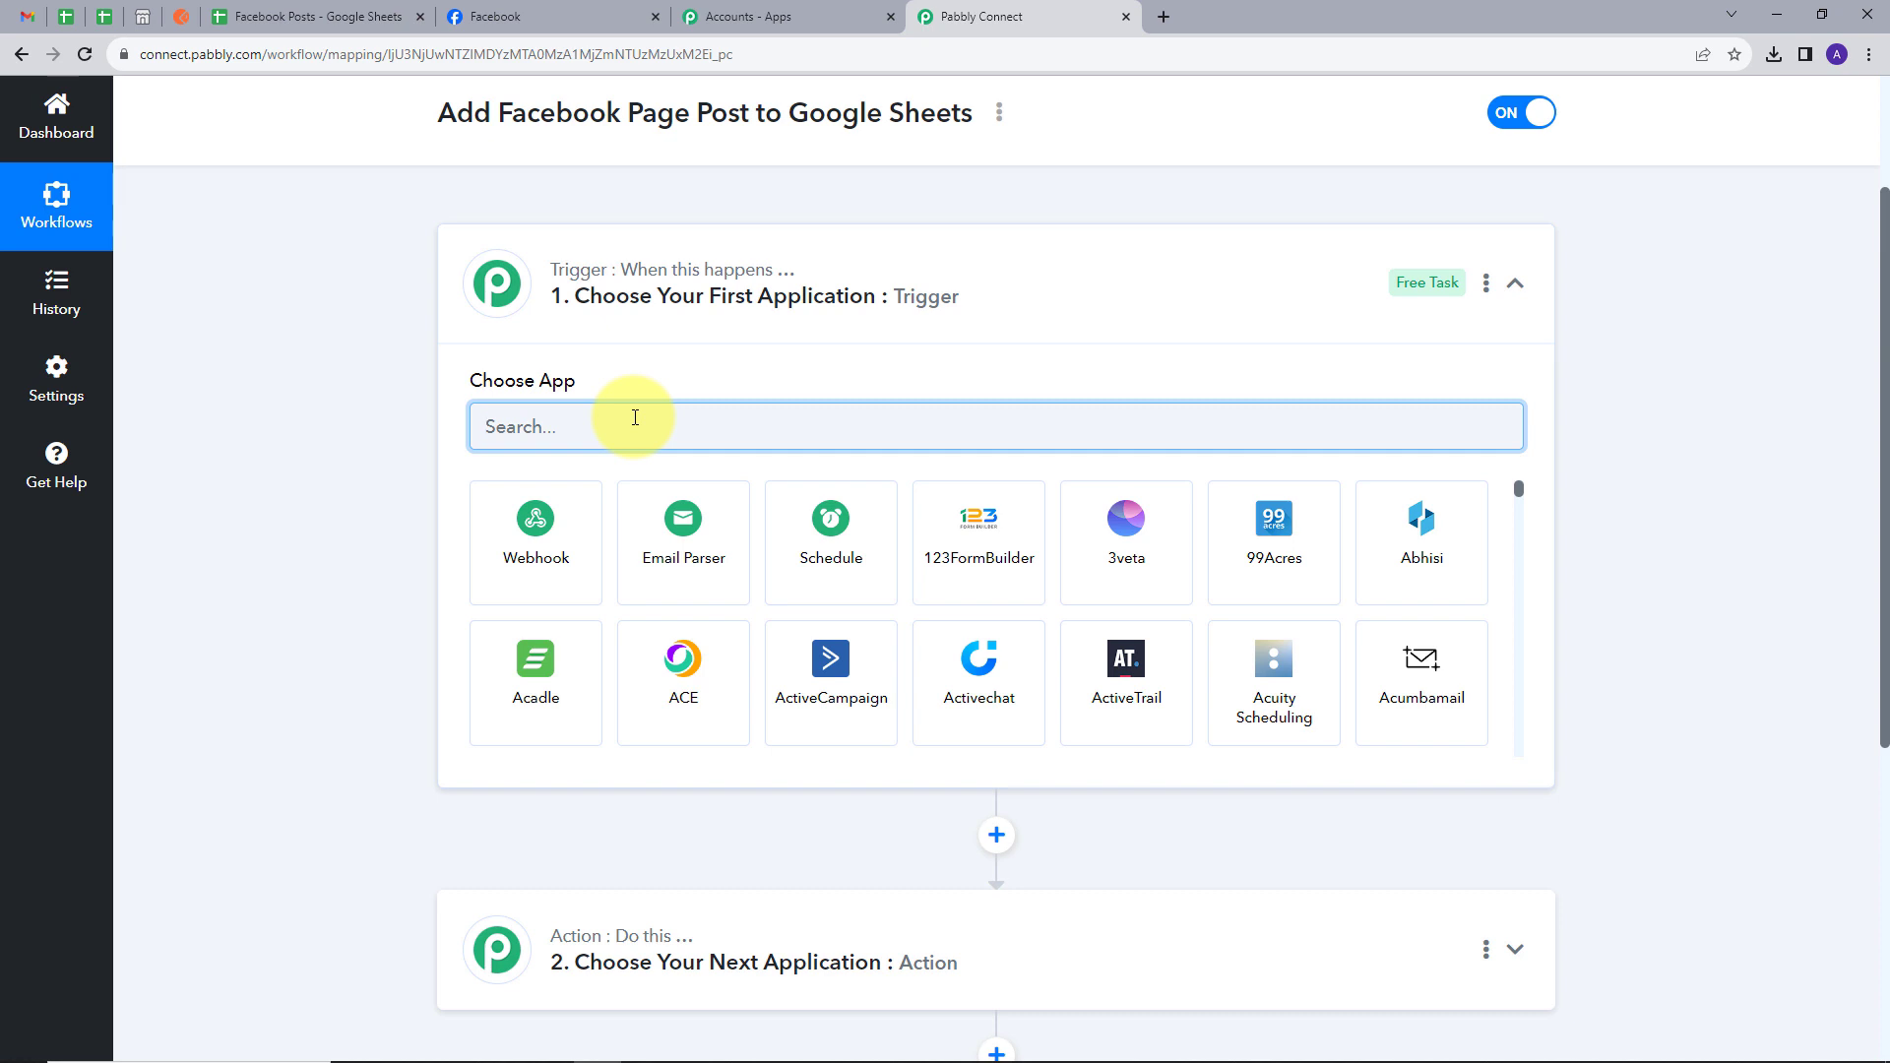
type("Face")
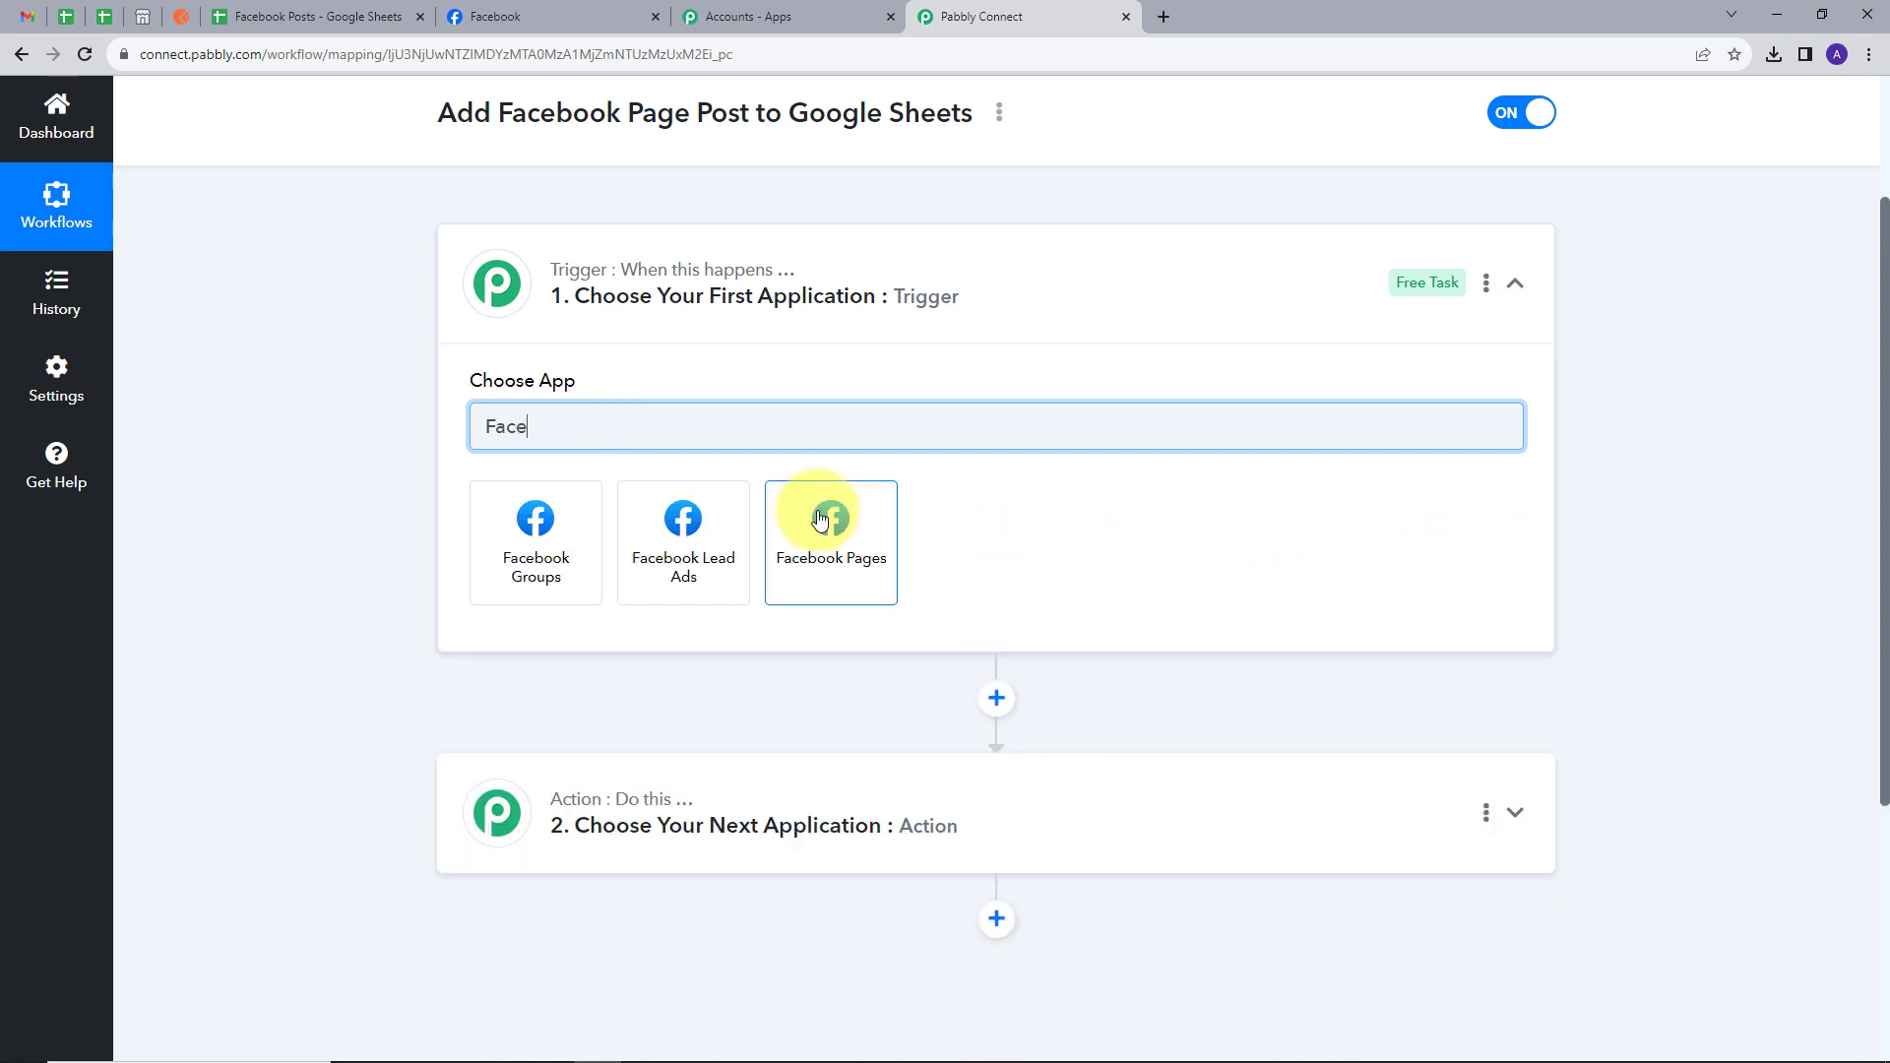
left_click(823, 521)
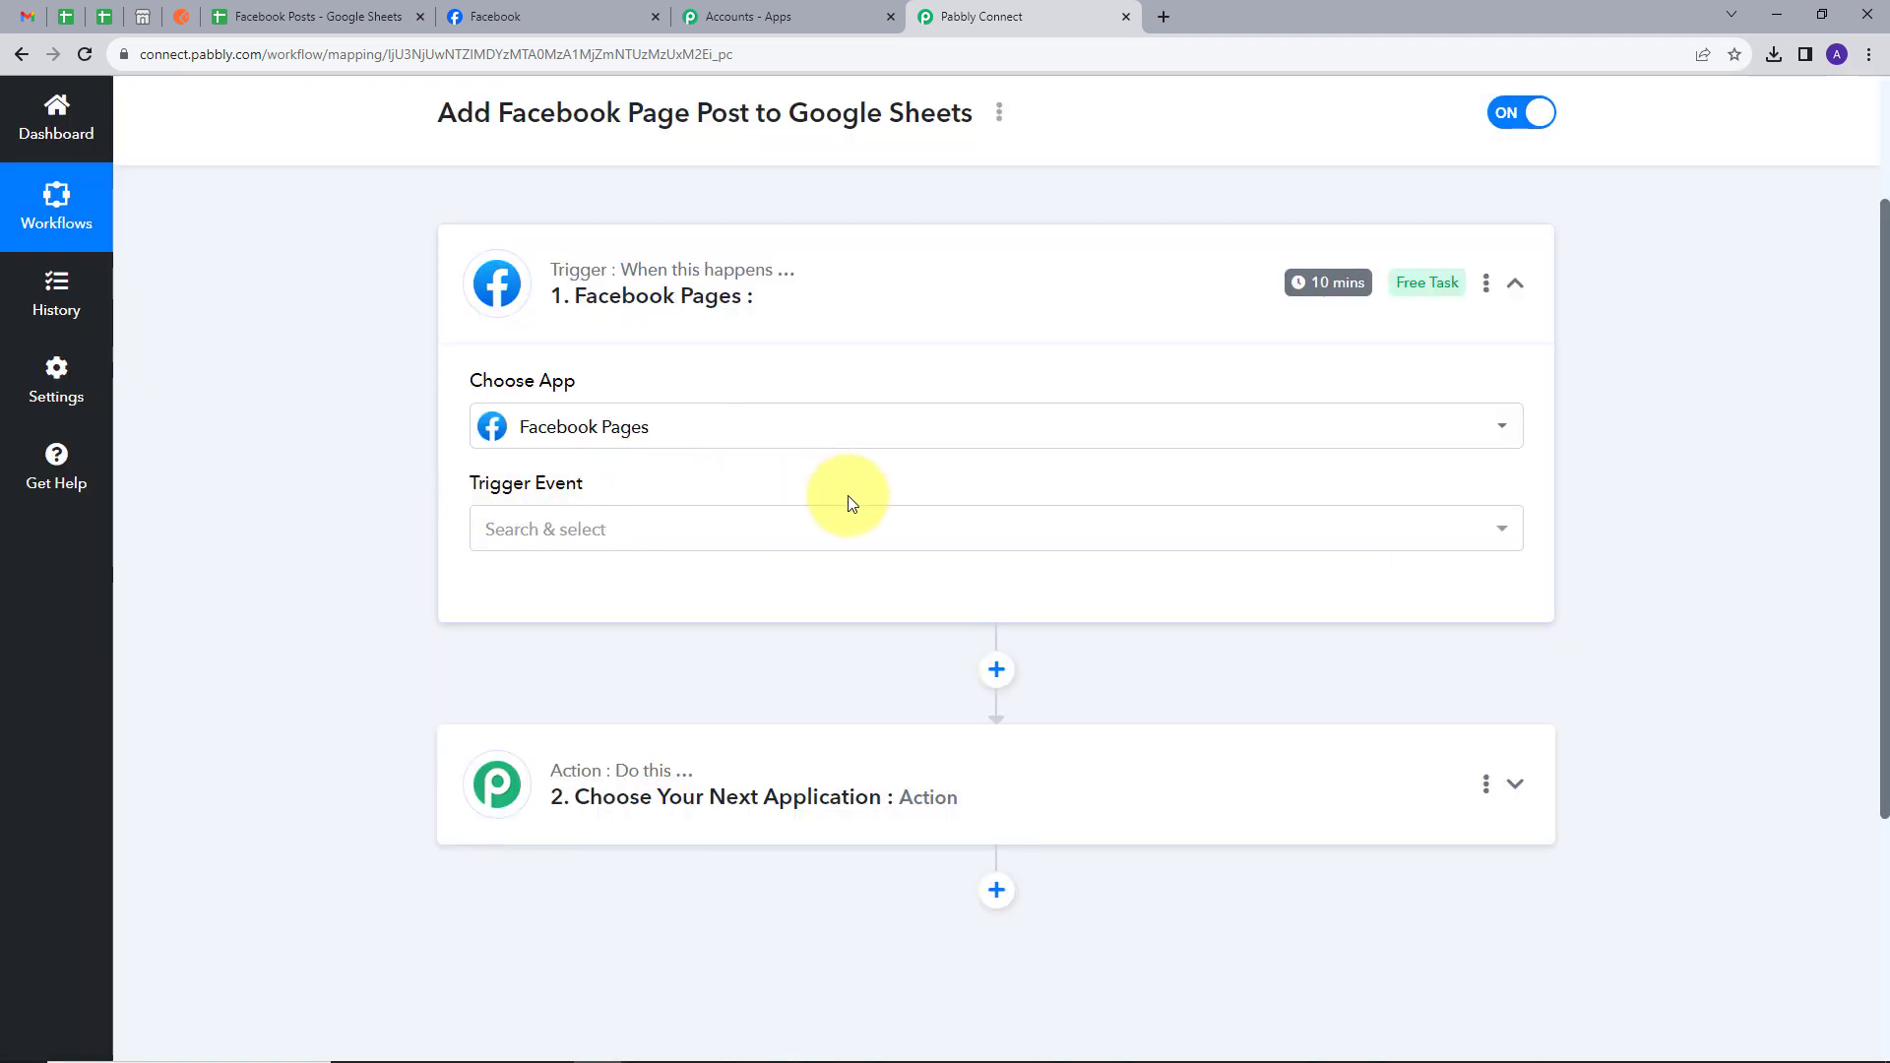
left_click(865, 536)
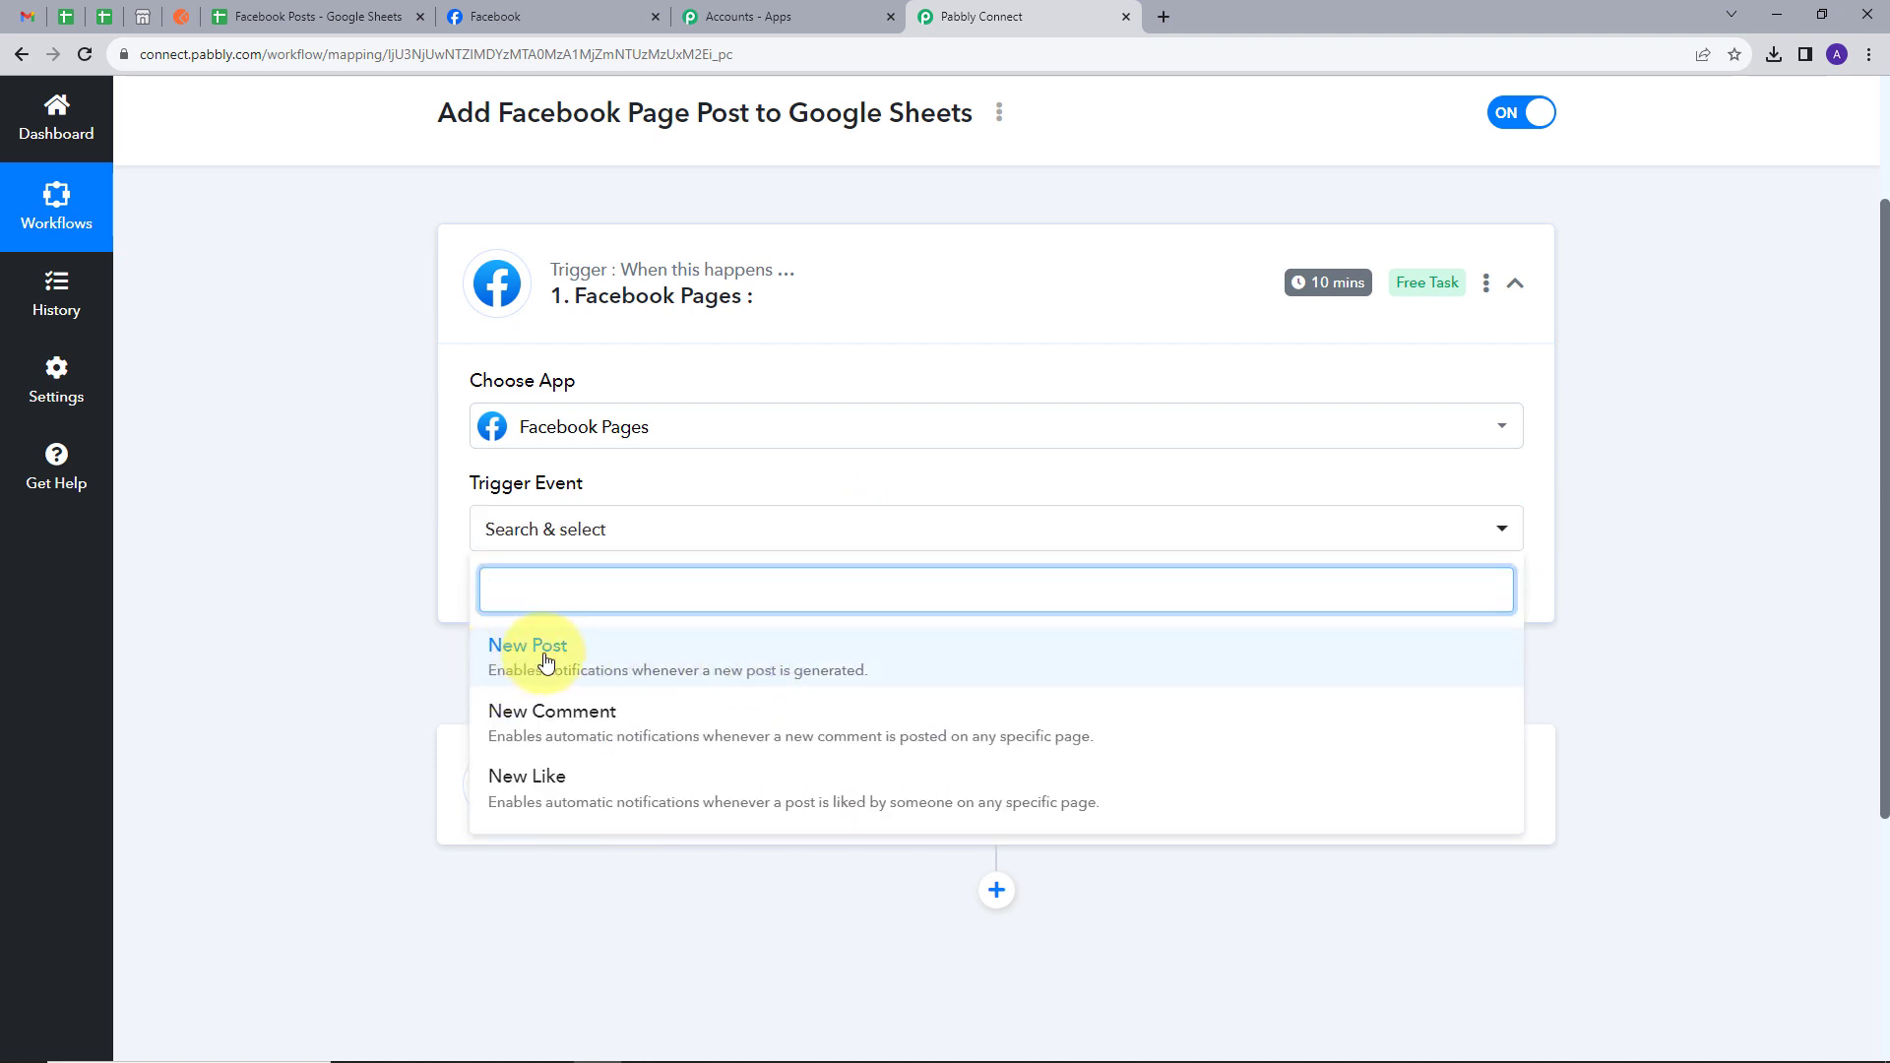
left_click(609, 659)
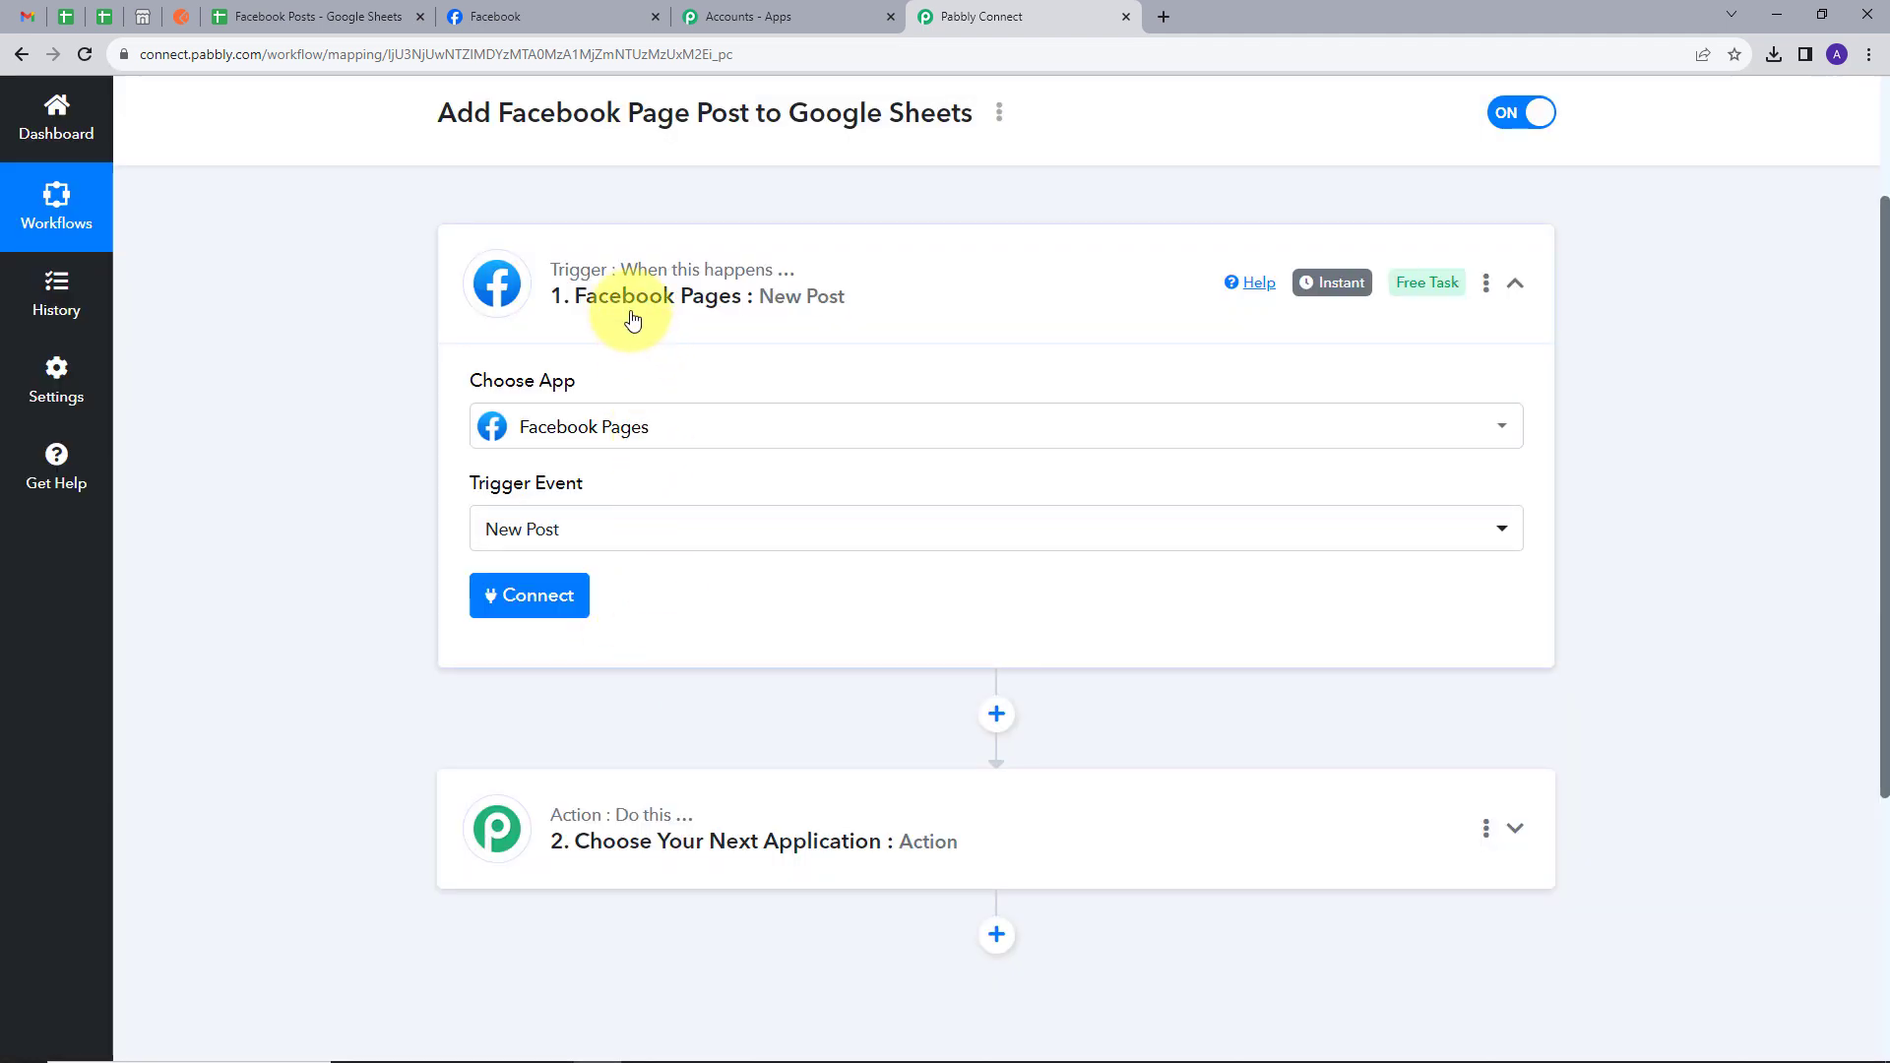
Add a new Facebook Pages connection for the trigger and authorize it with the existing Facebook account and previous settings
left_click(527, 607)
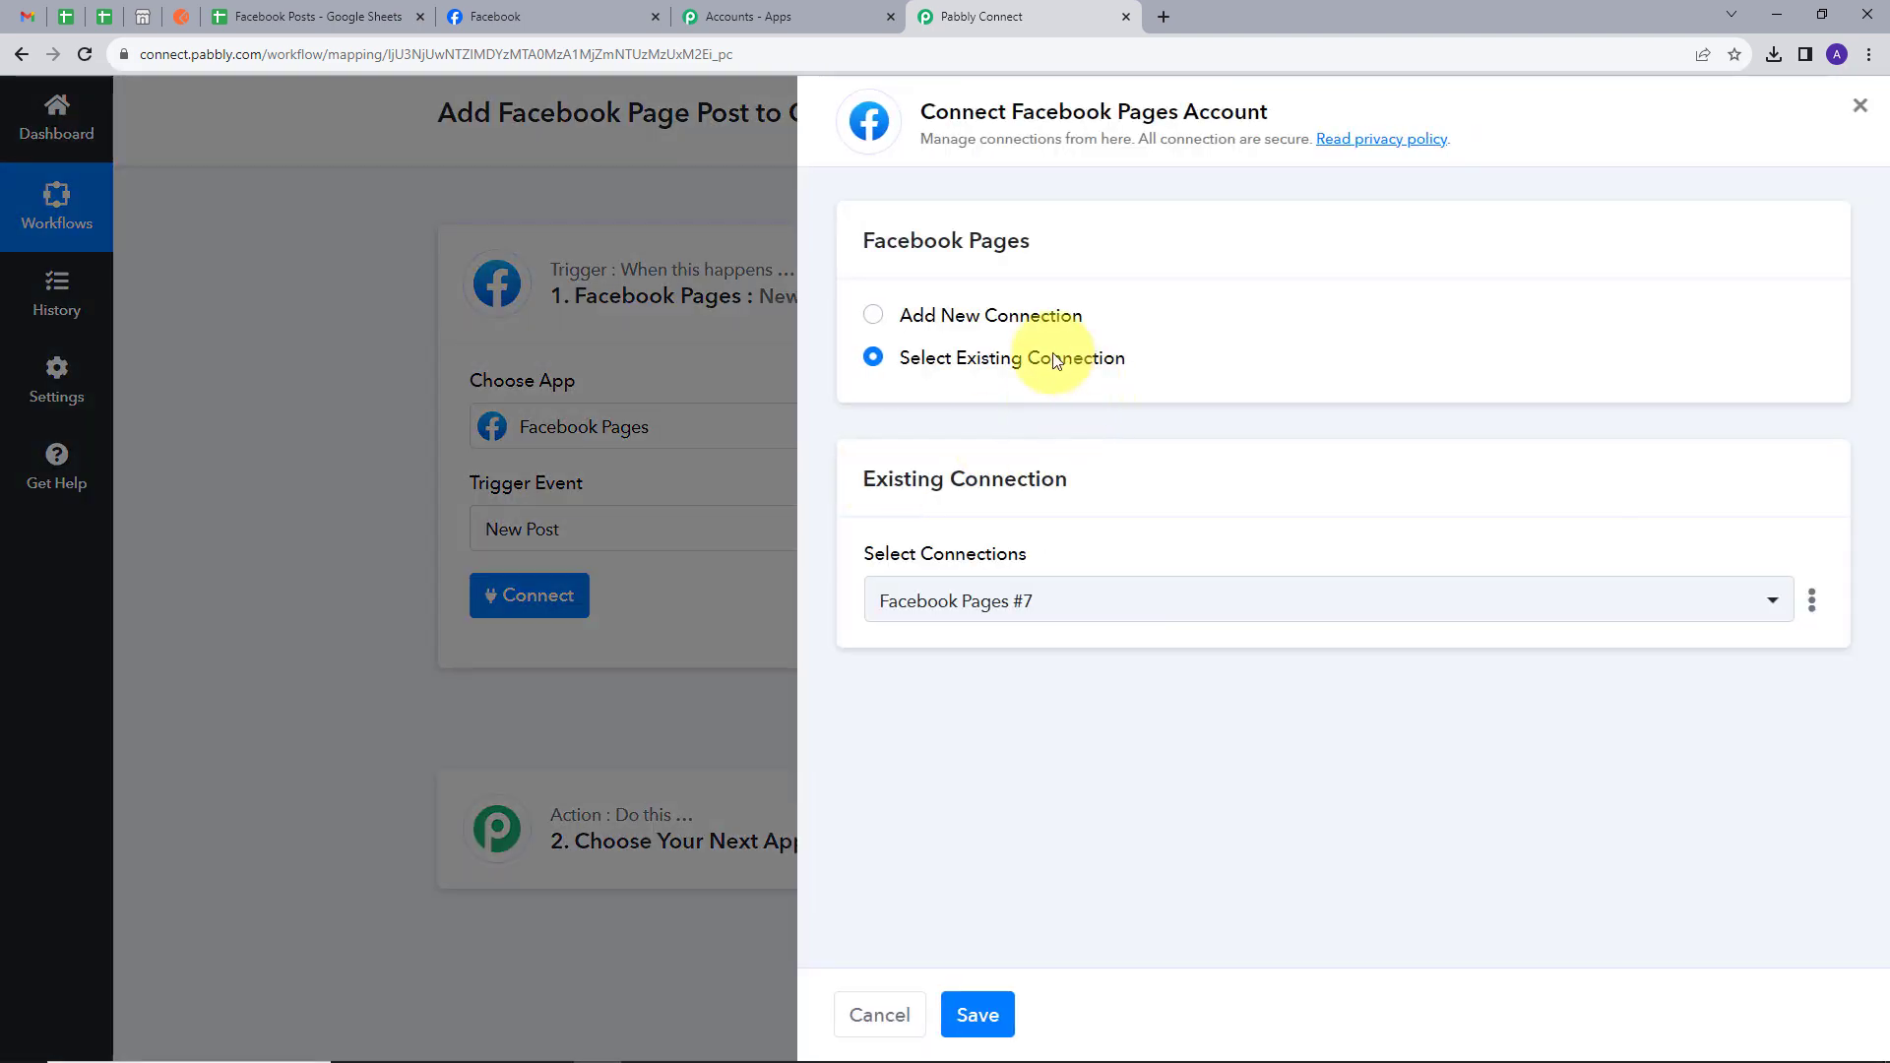
left_click(967, 326)
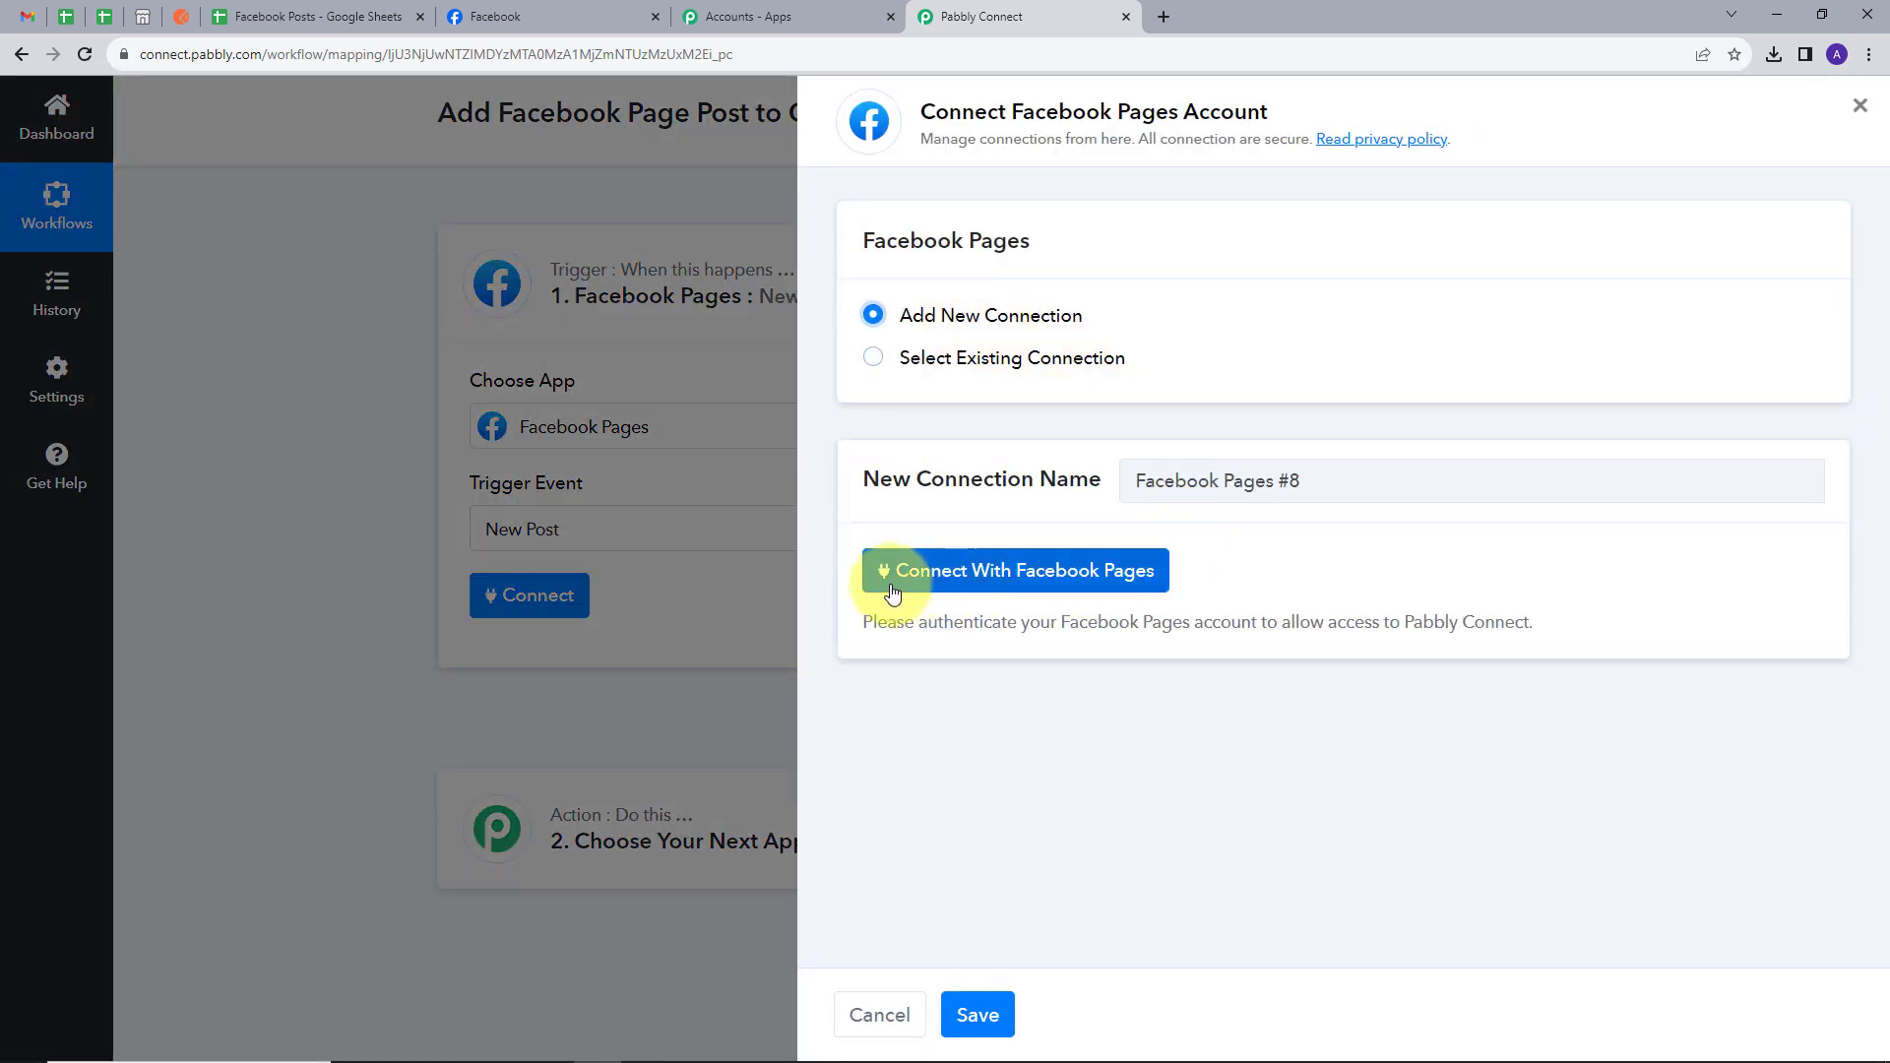
left_click(1006, 579)
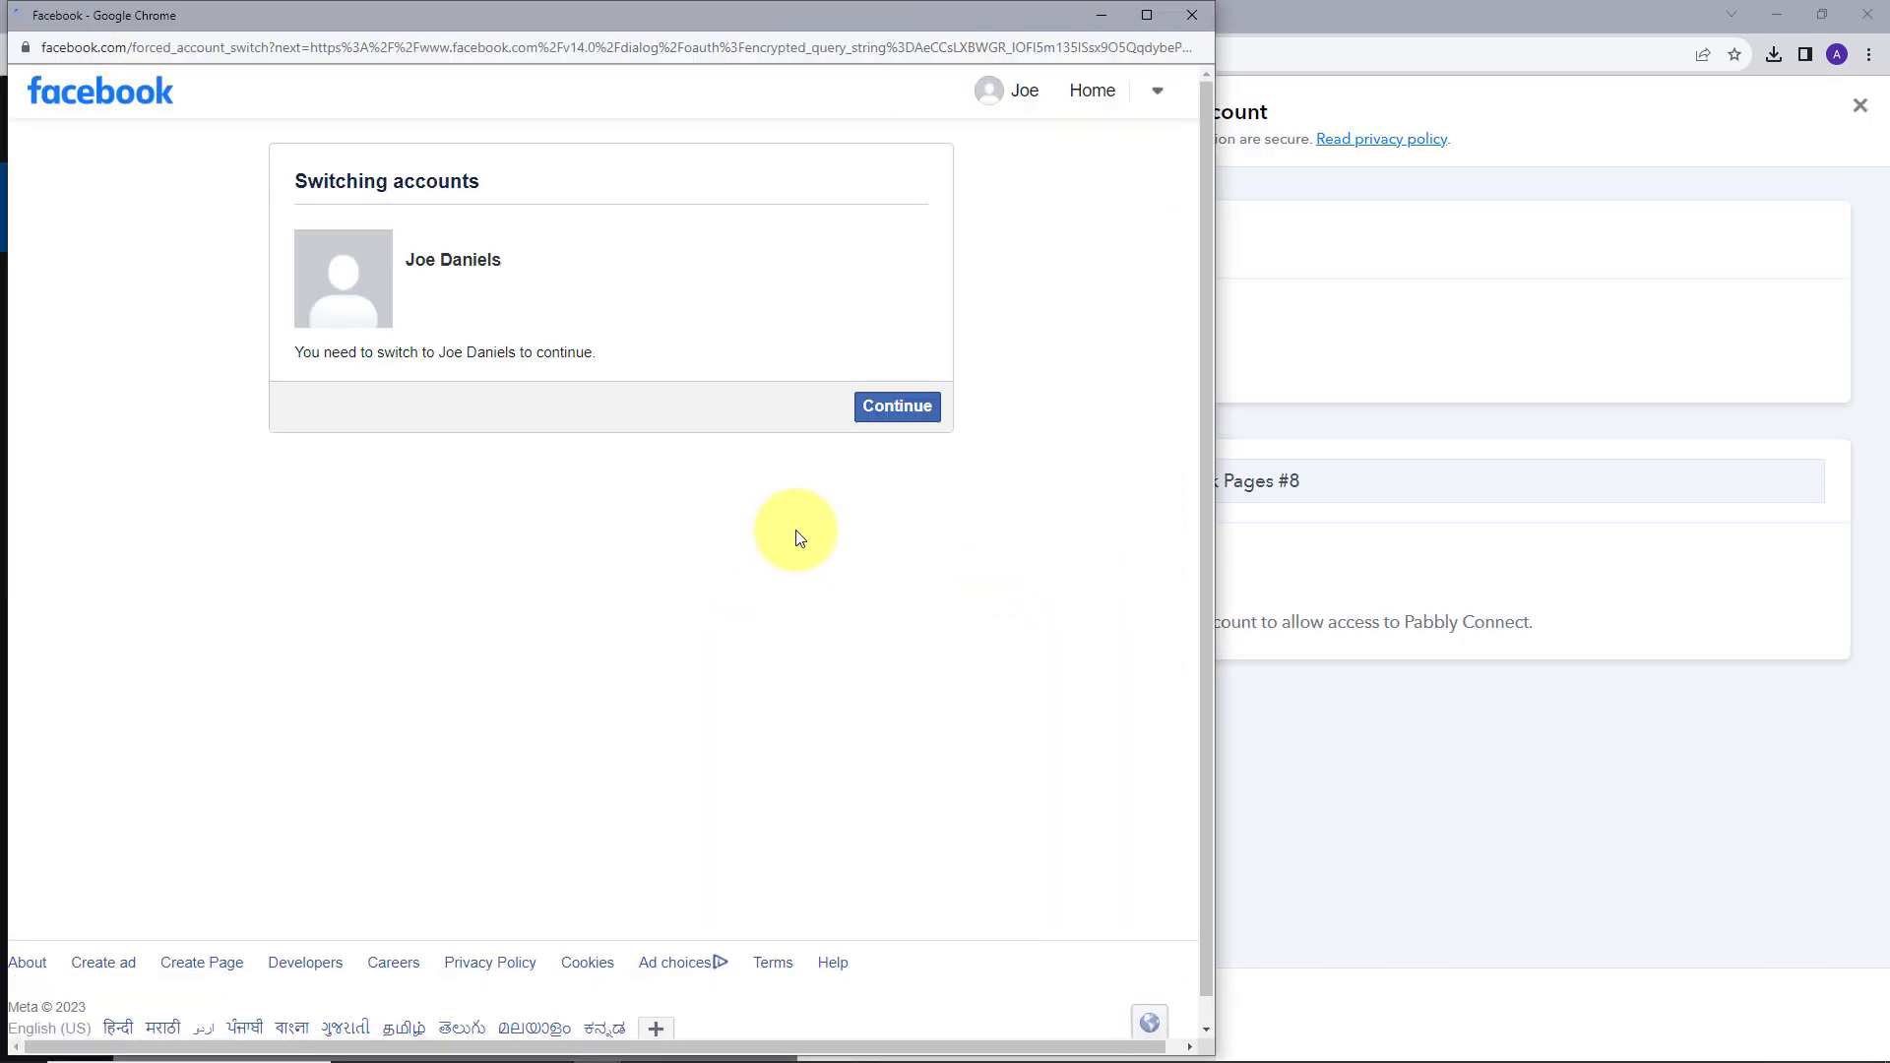
left_click(901, 408)
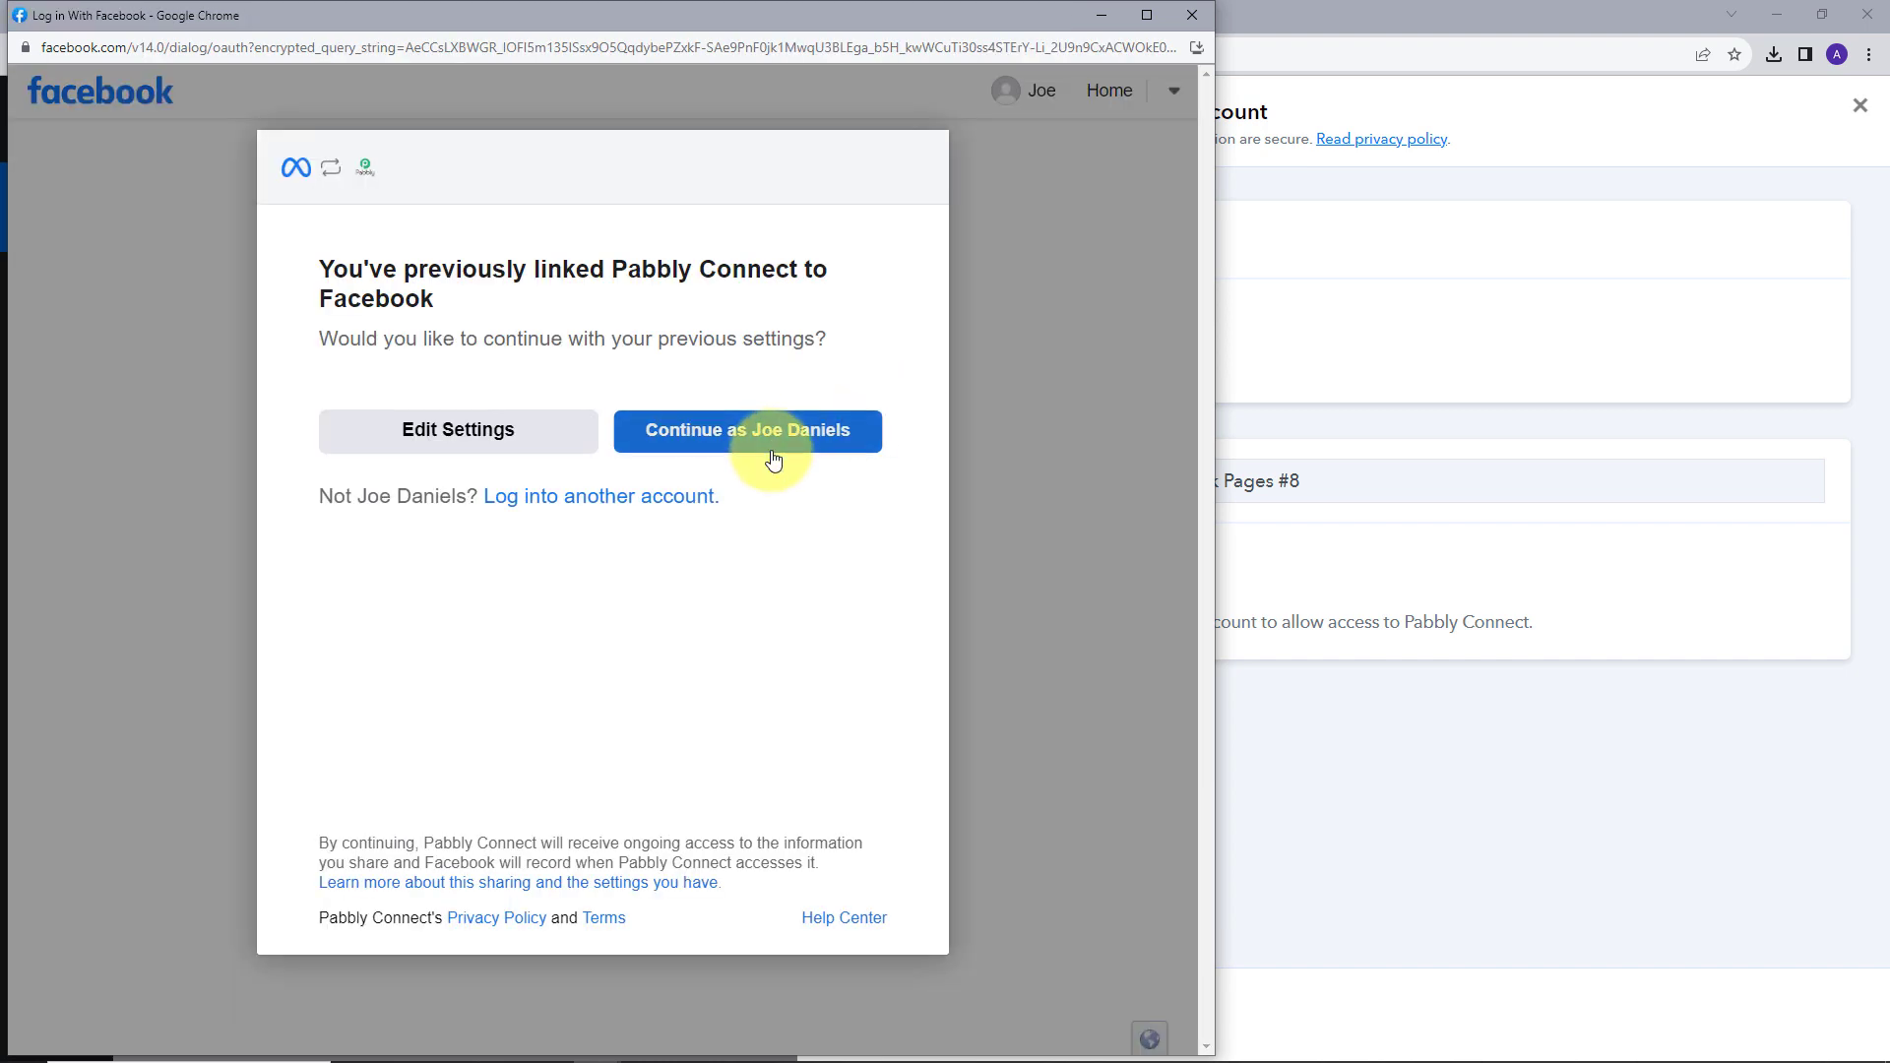
left_click(774, 459)
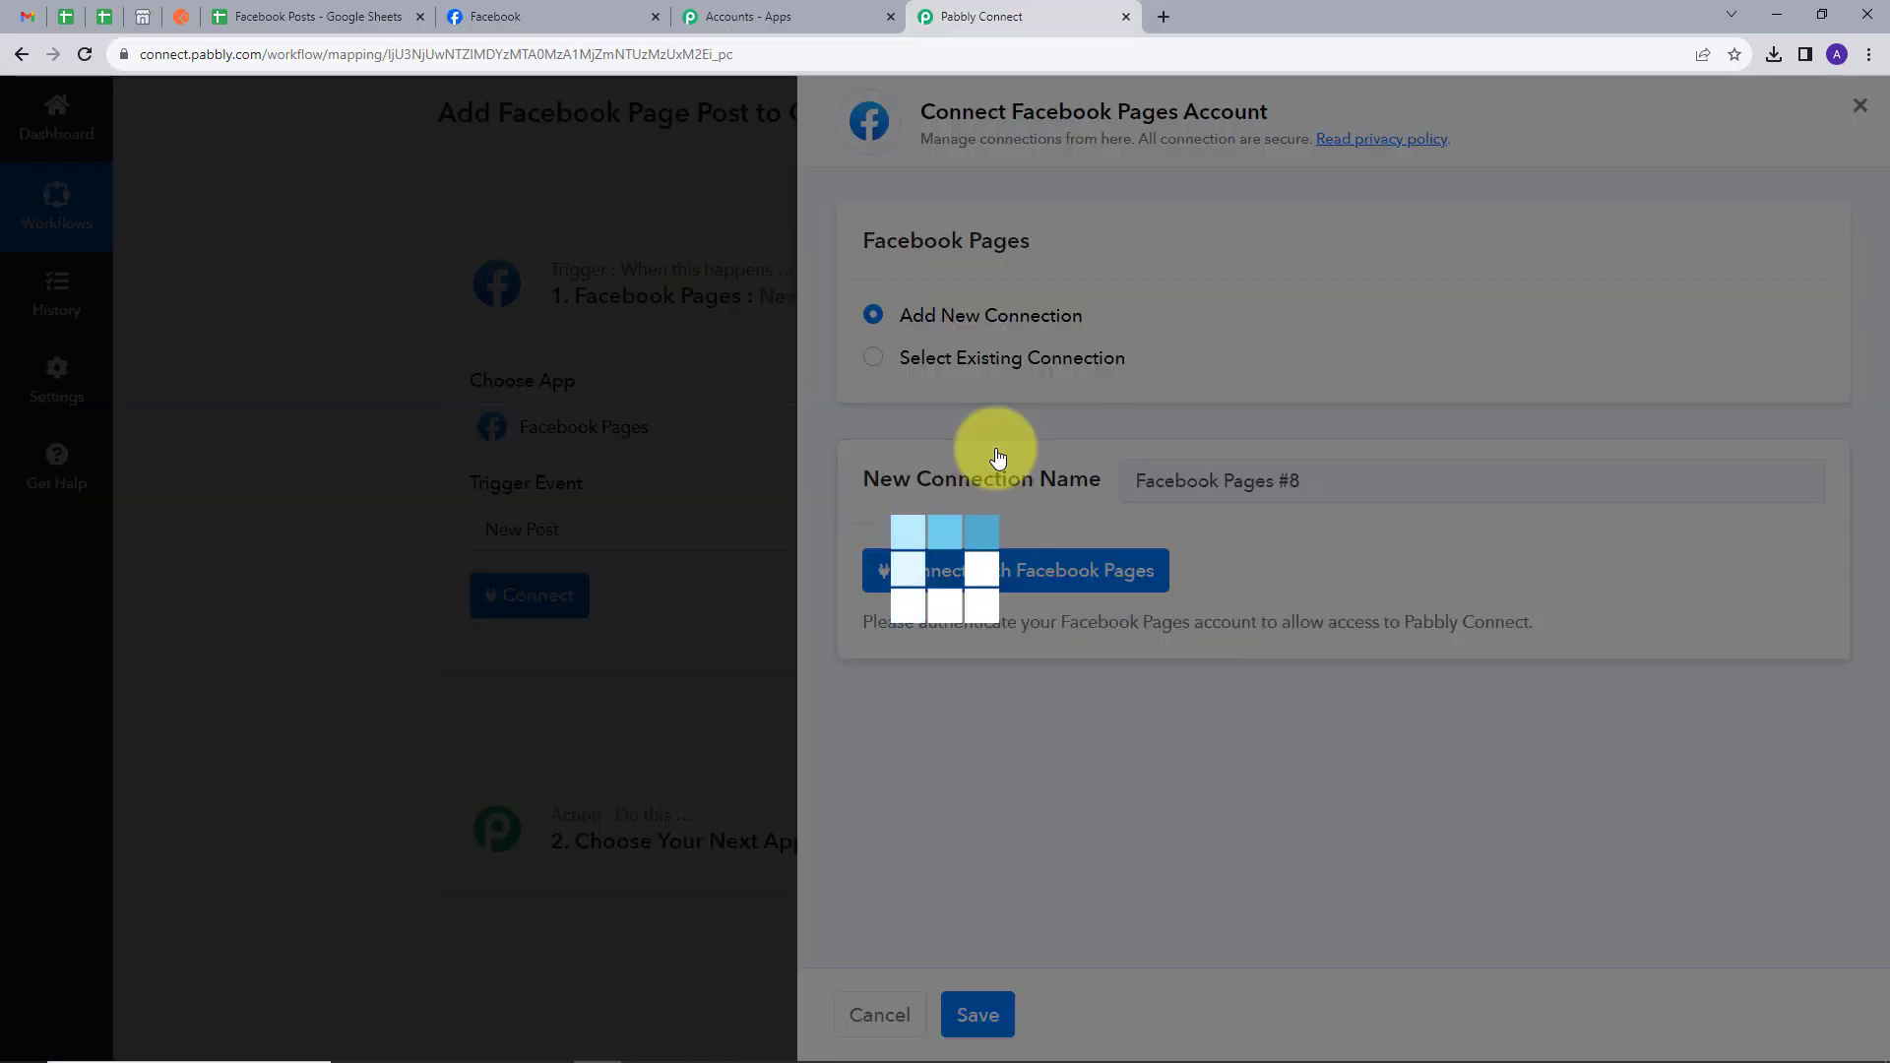
left_click(933, 680)
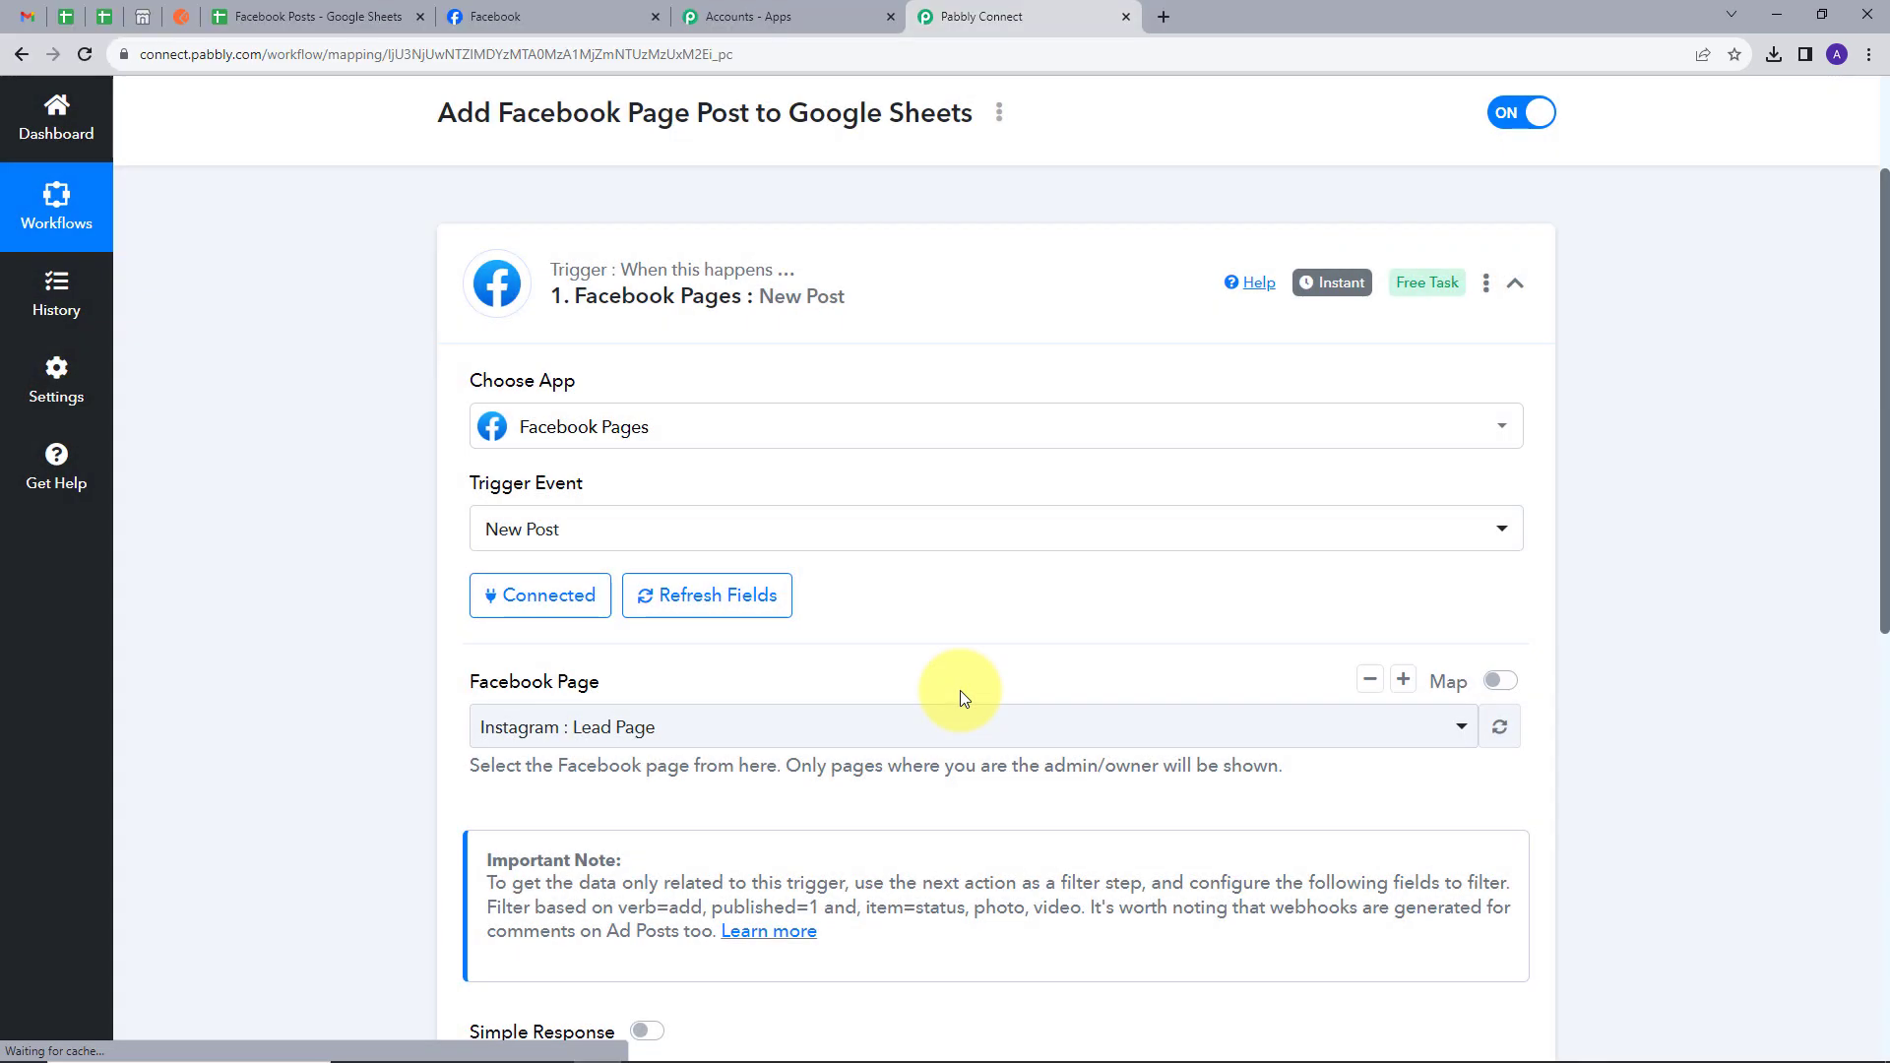
Choose Test Page as the trigger's Facebook page, then save the trigger and send a test request
scroll(458, 602, "down", 1)
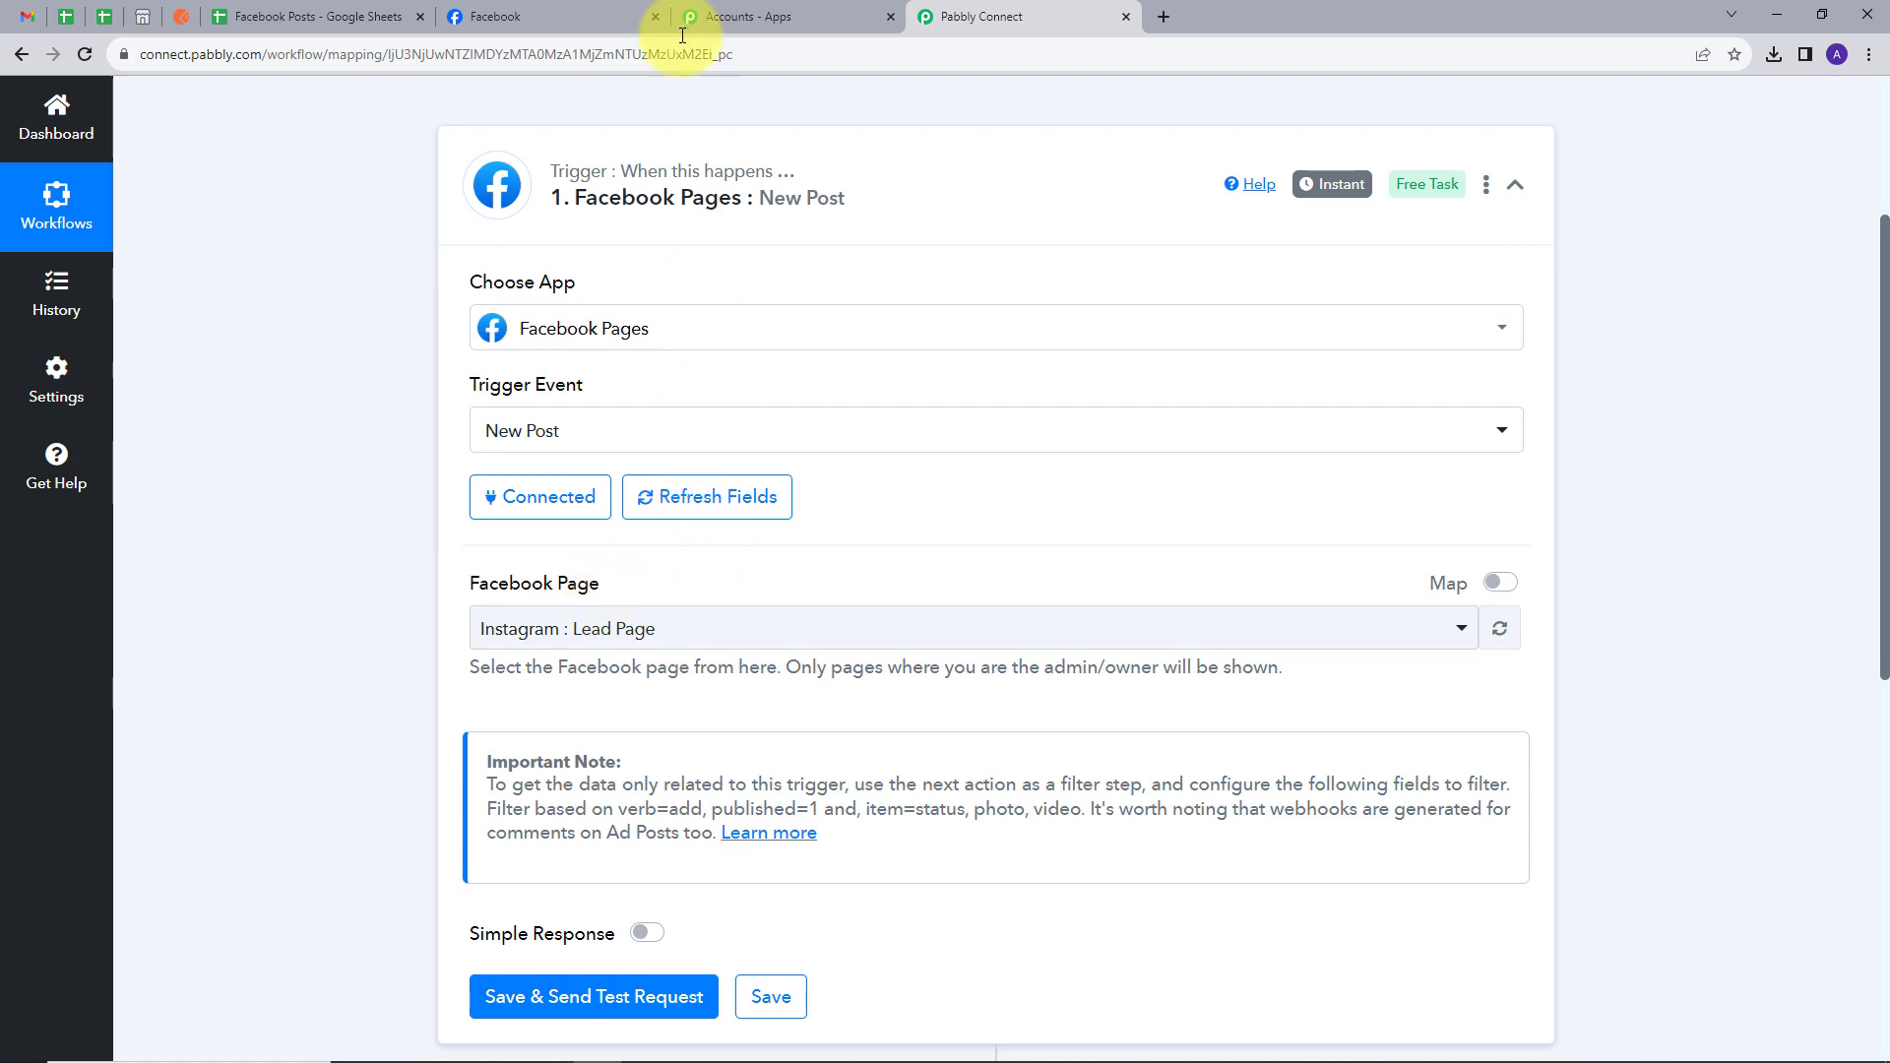
left_click(549, 20)
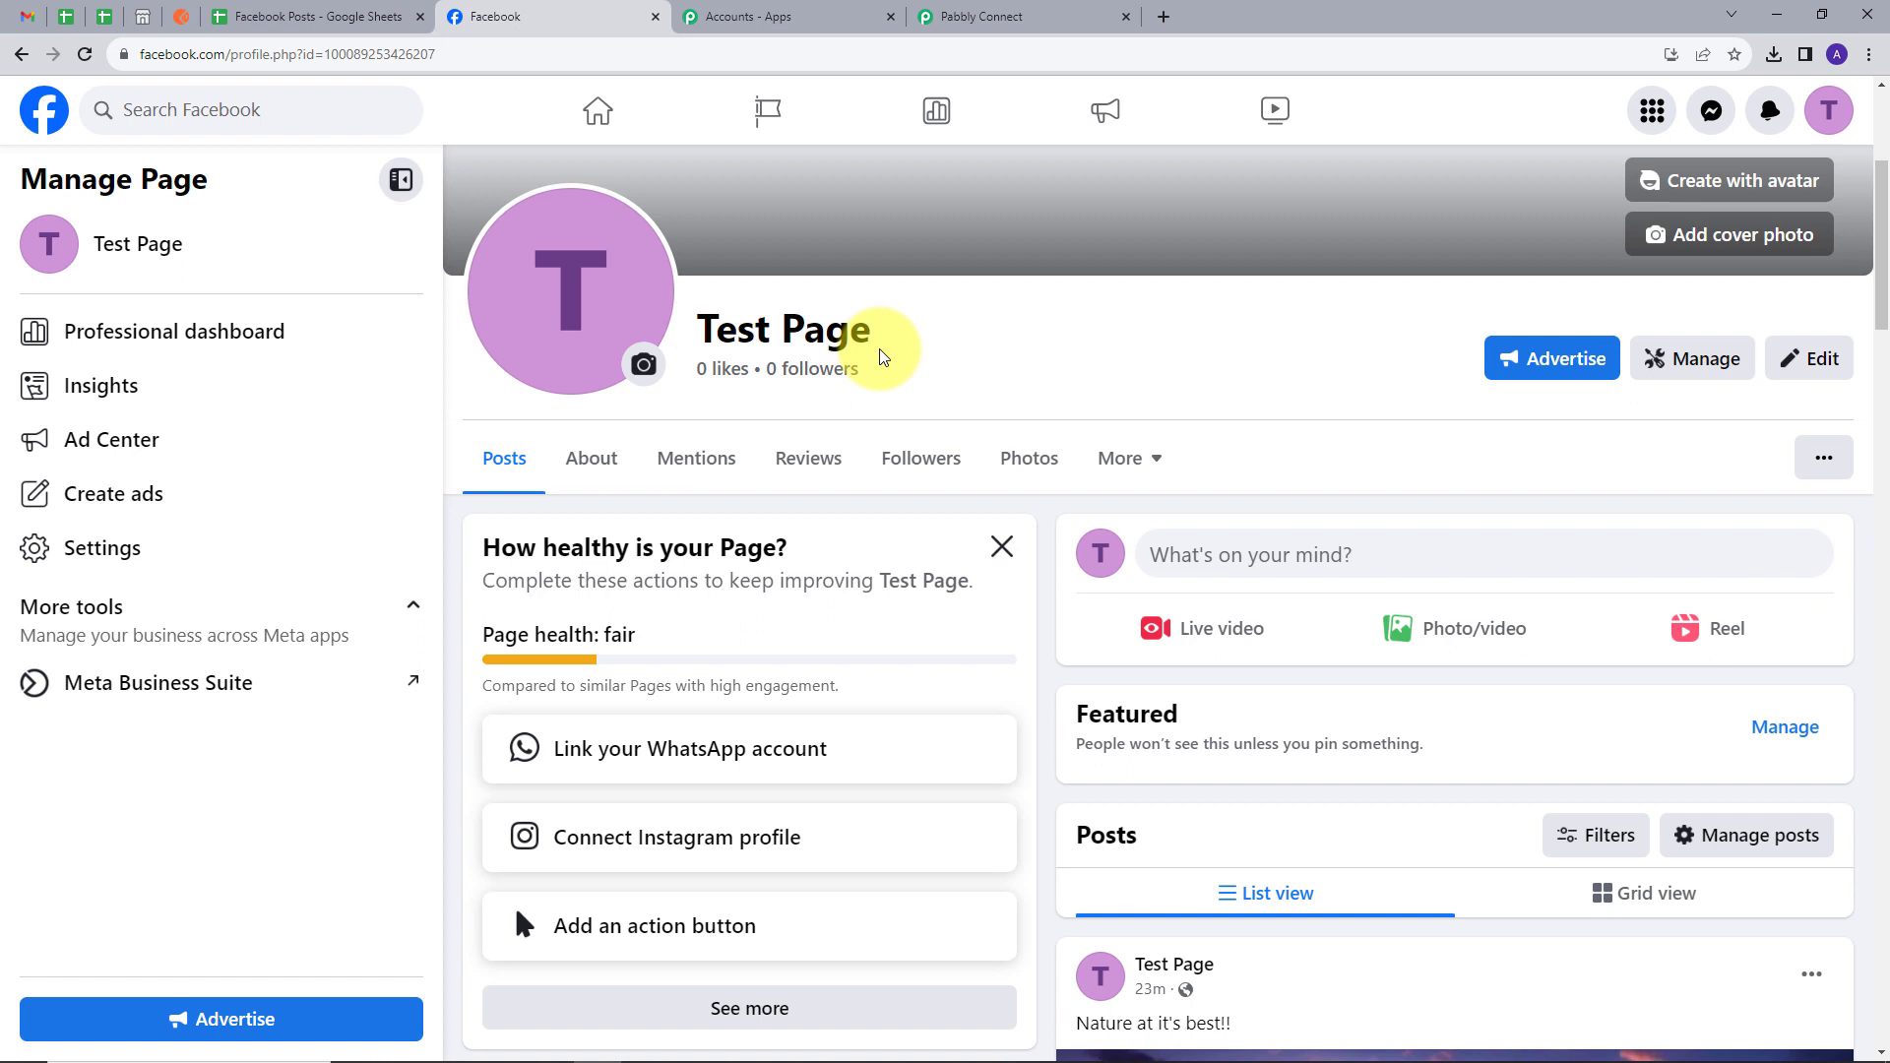
left_click(960, 15)
left_click(708, 641)
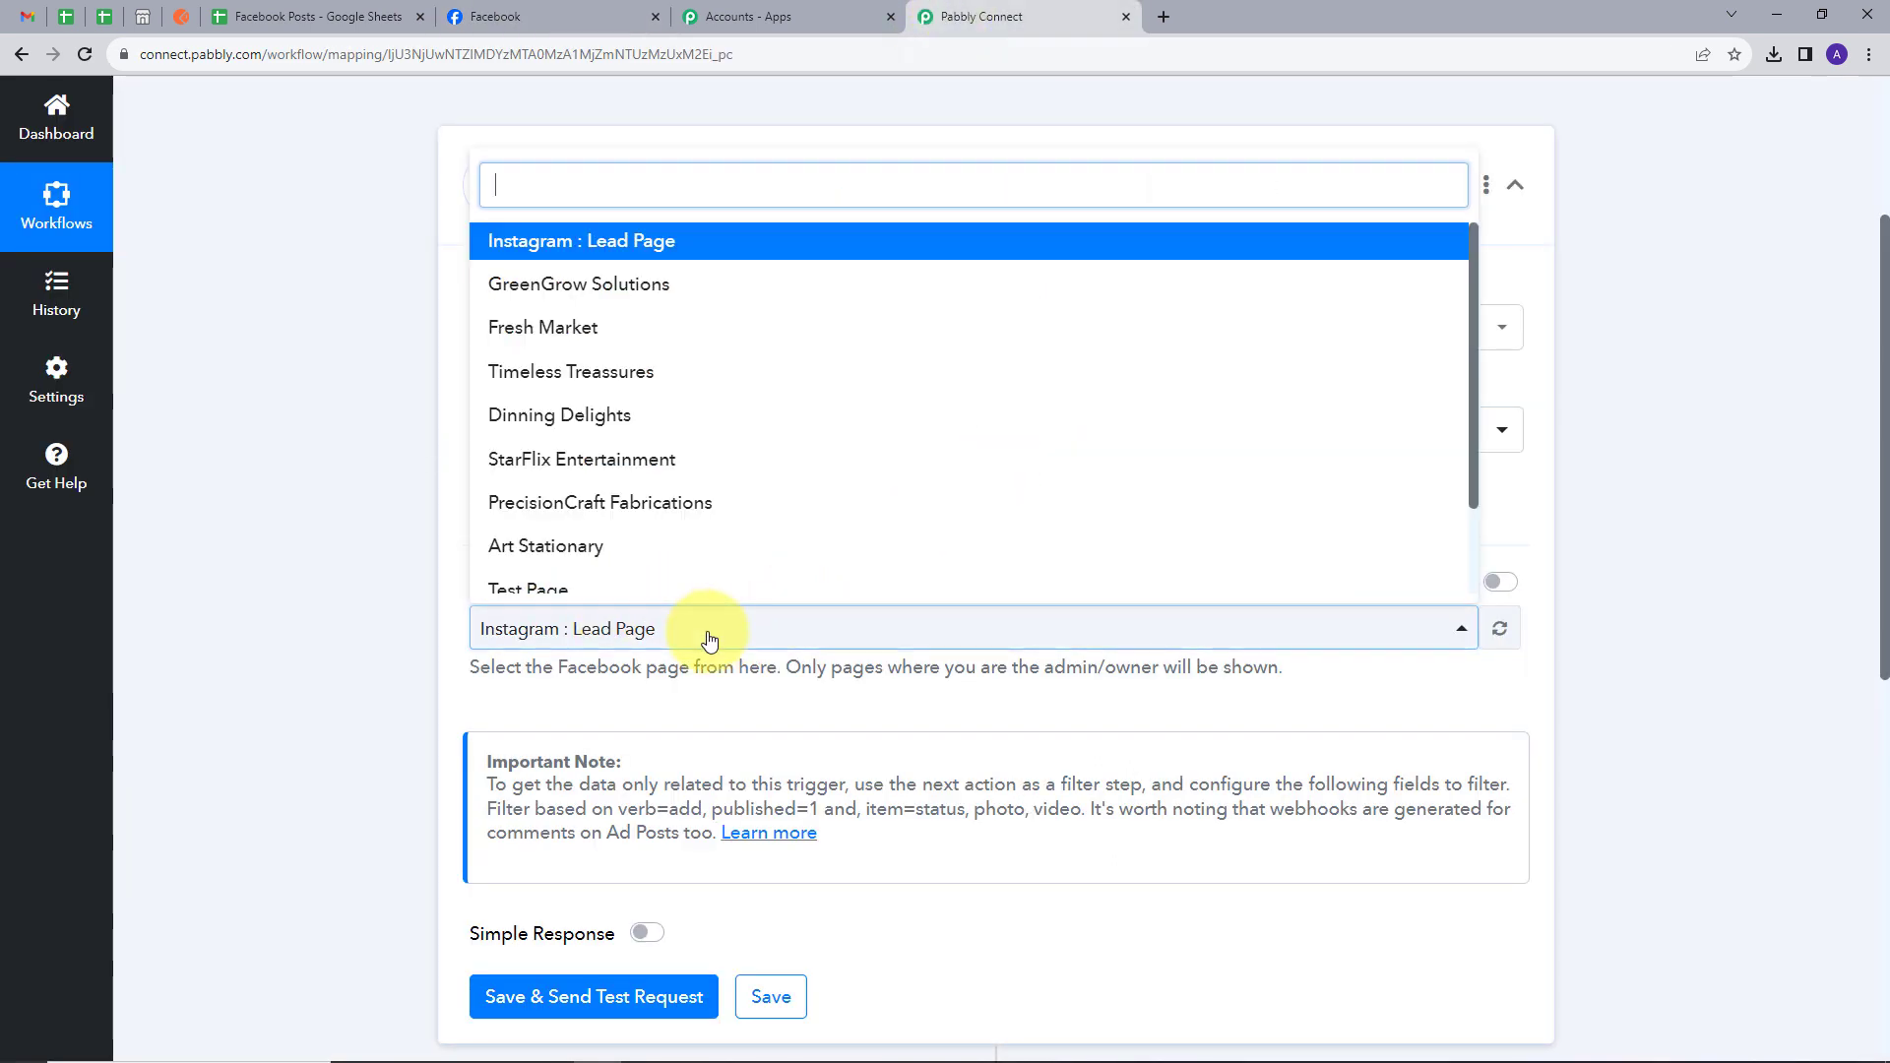
scroll(593, 429, "down", 1)
scroll(593, 429, "down", 1)
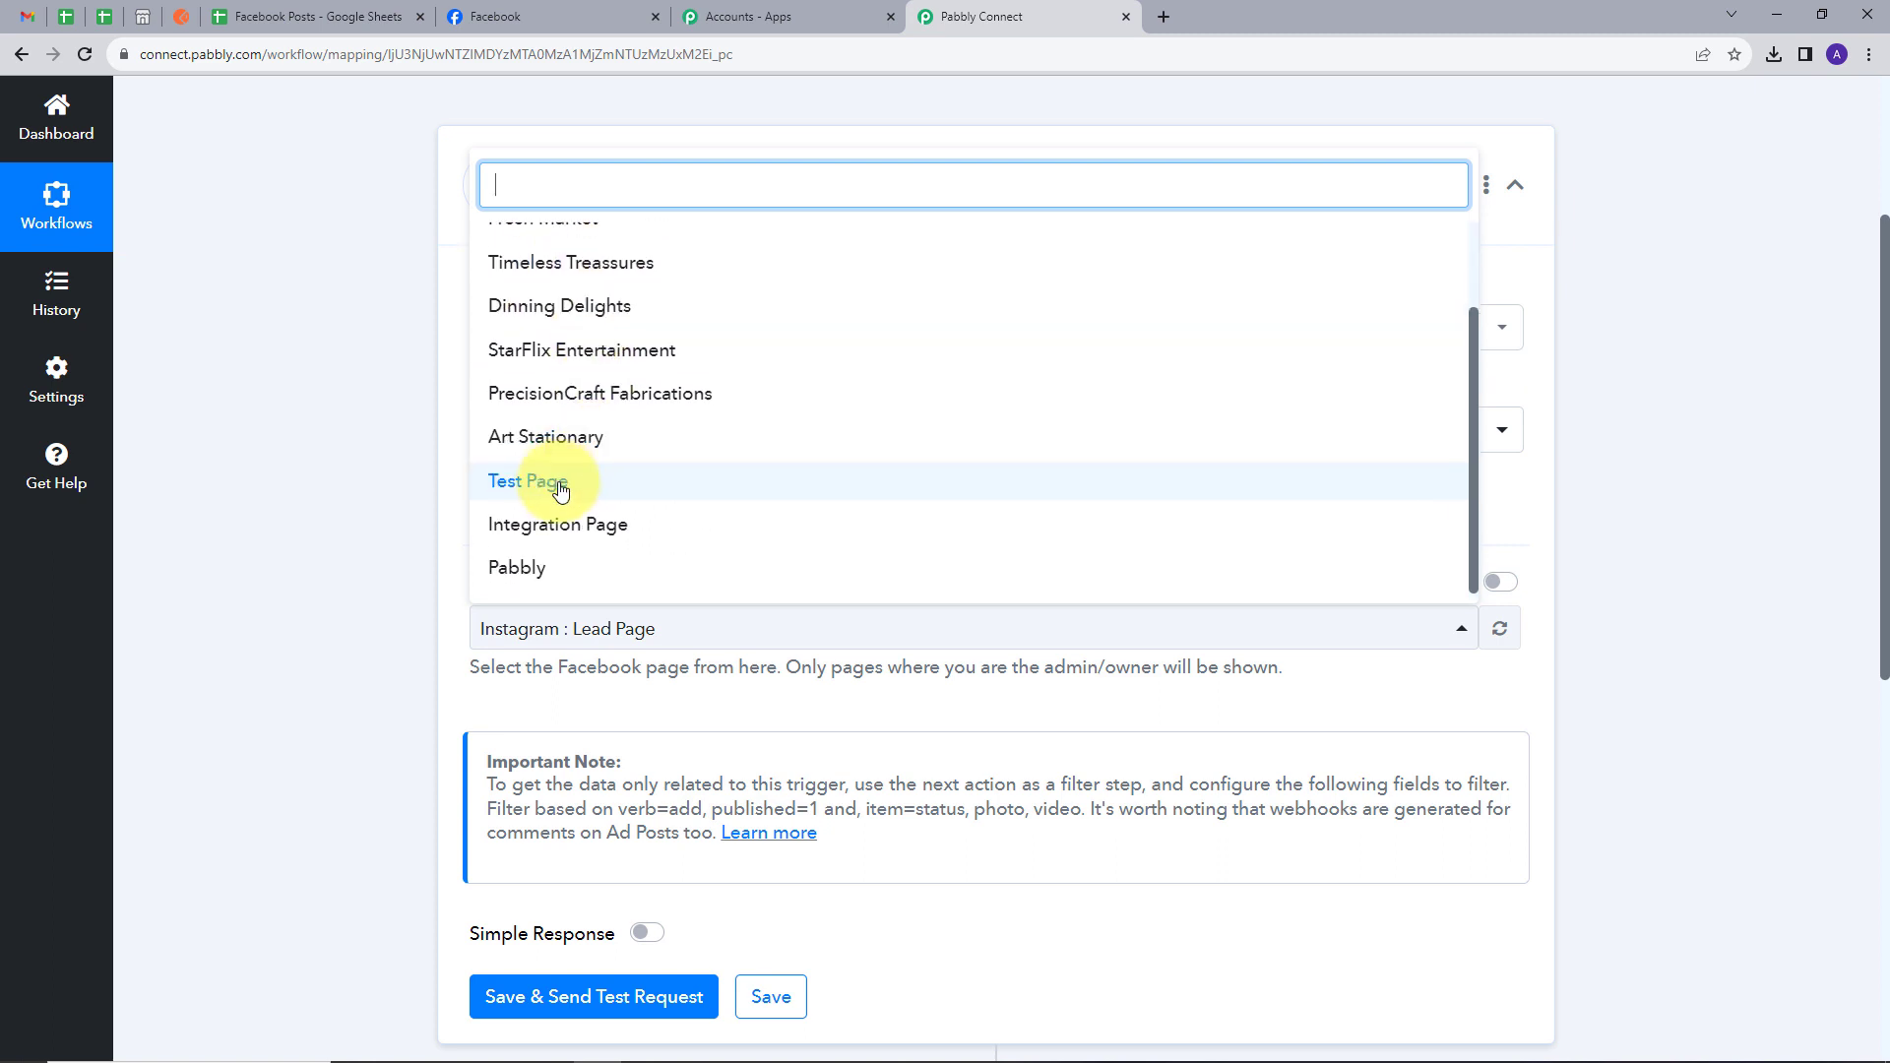
left_click(541, 476)
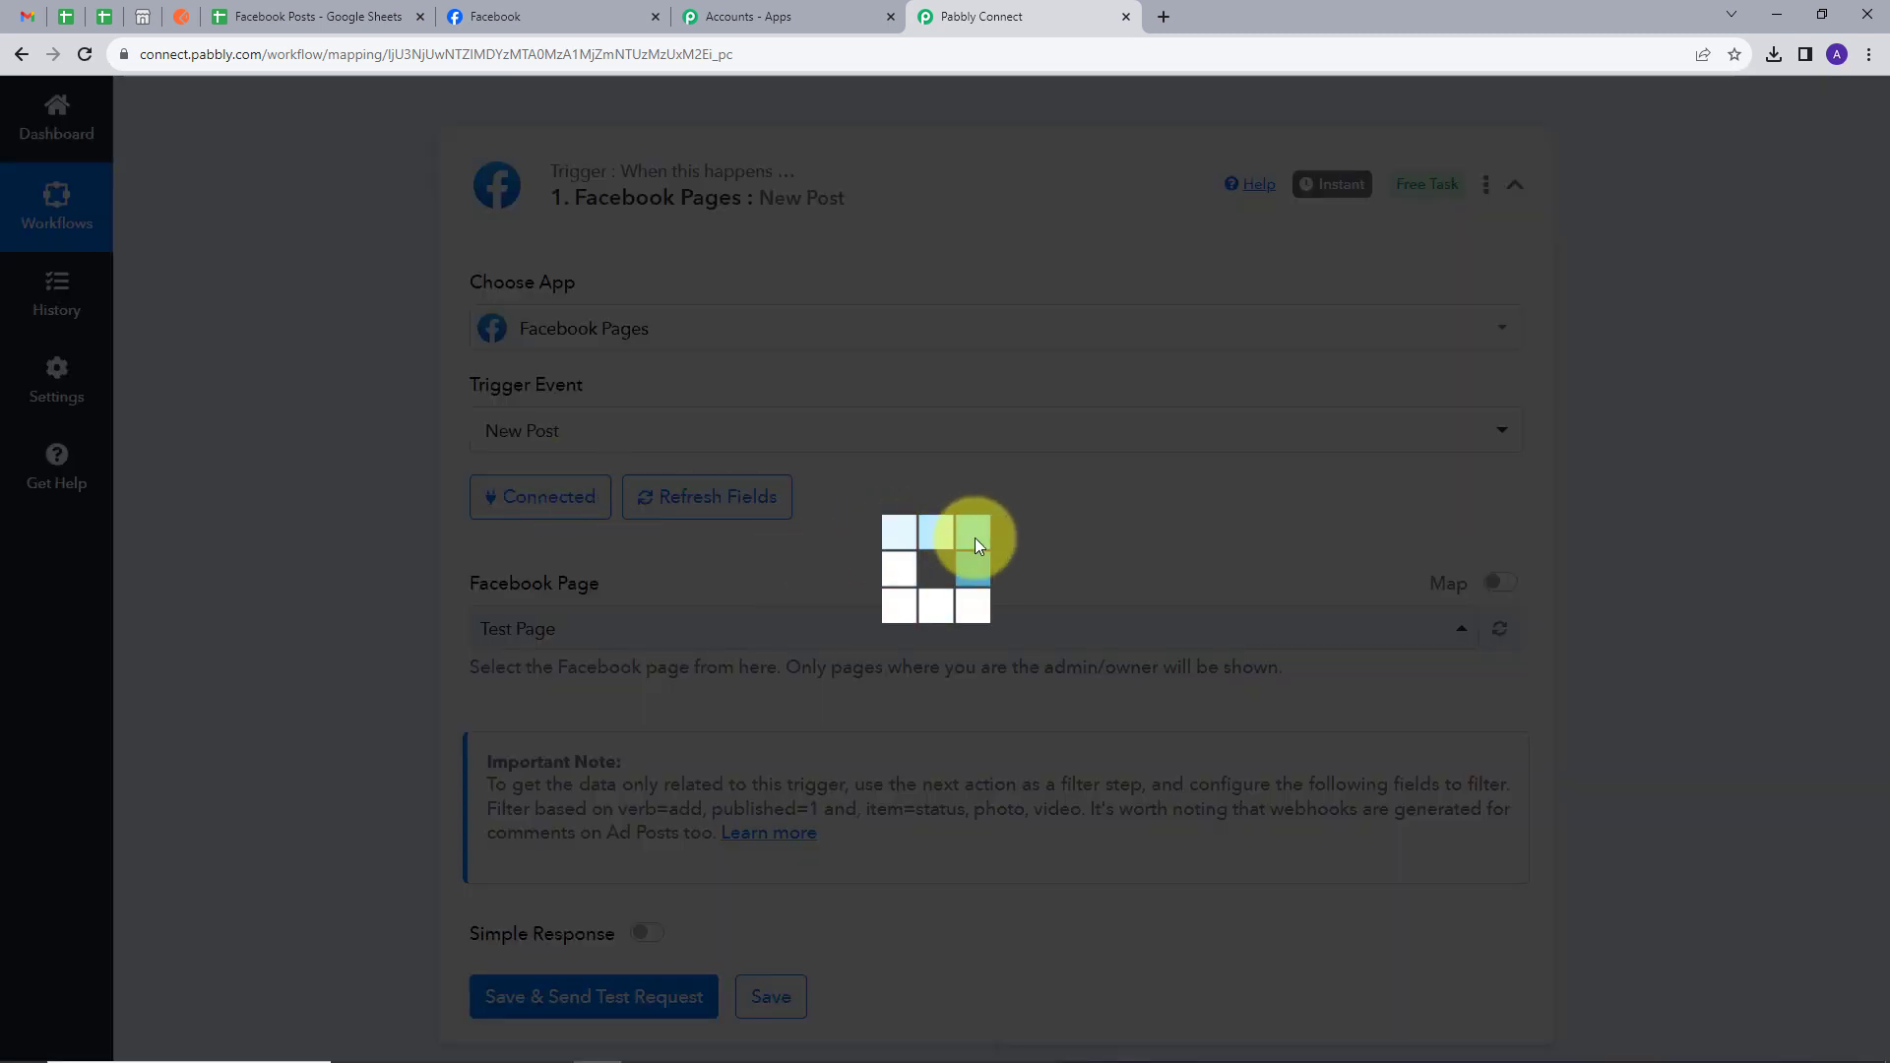
scroll(882, 611, "down", 1)
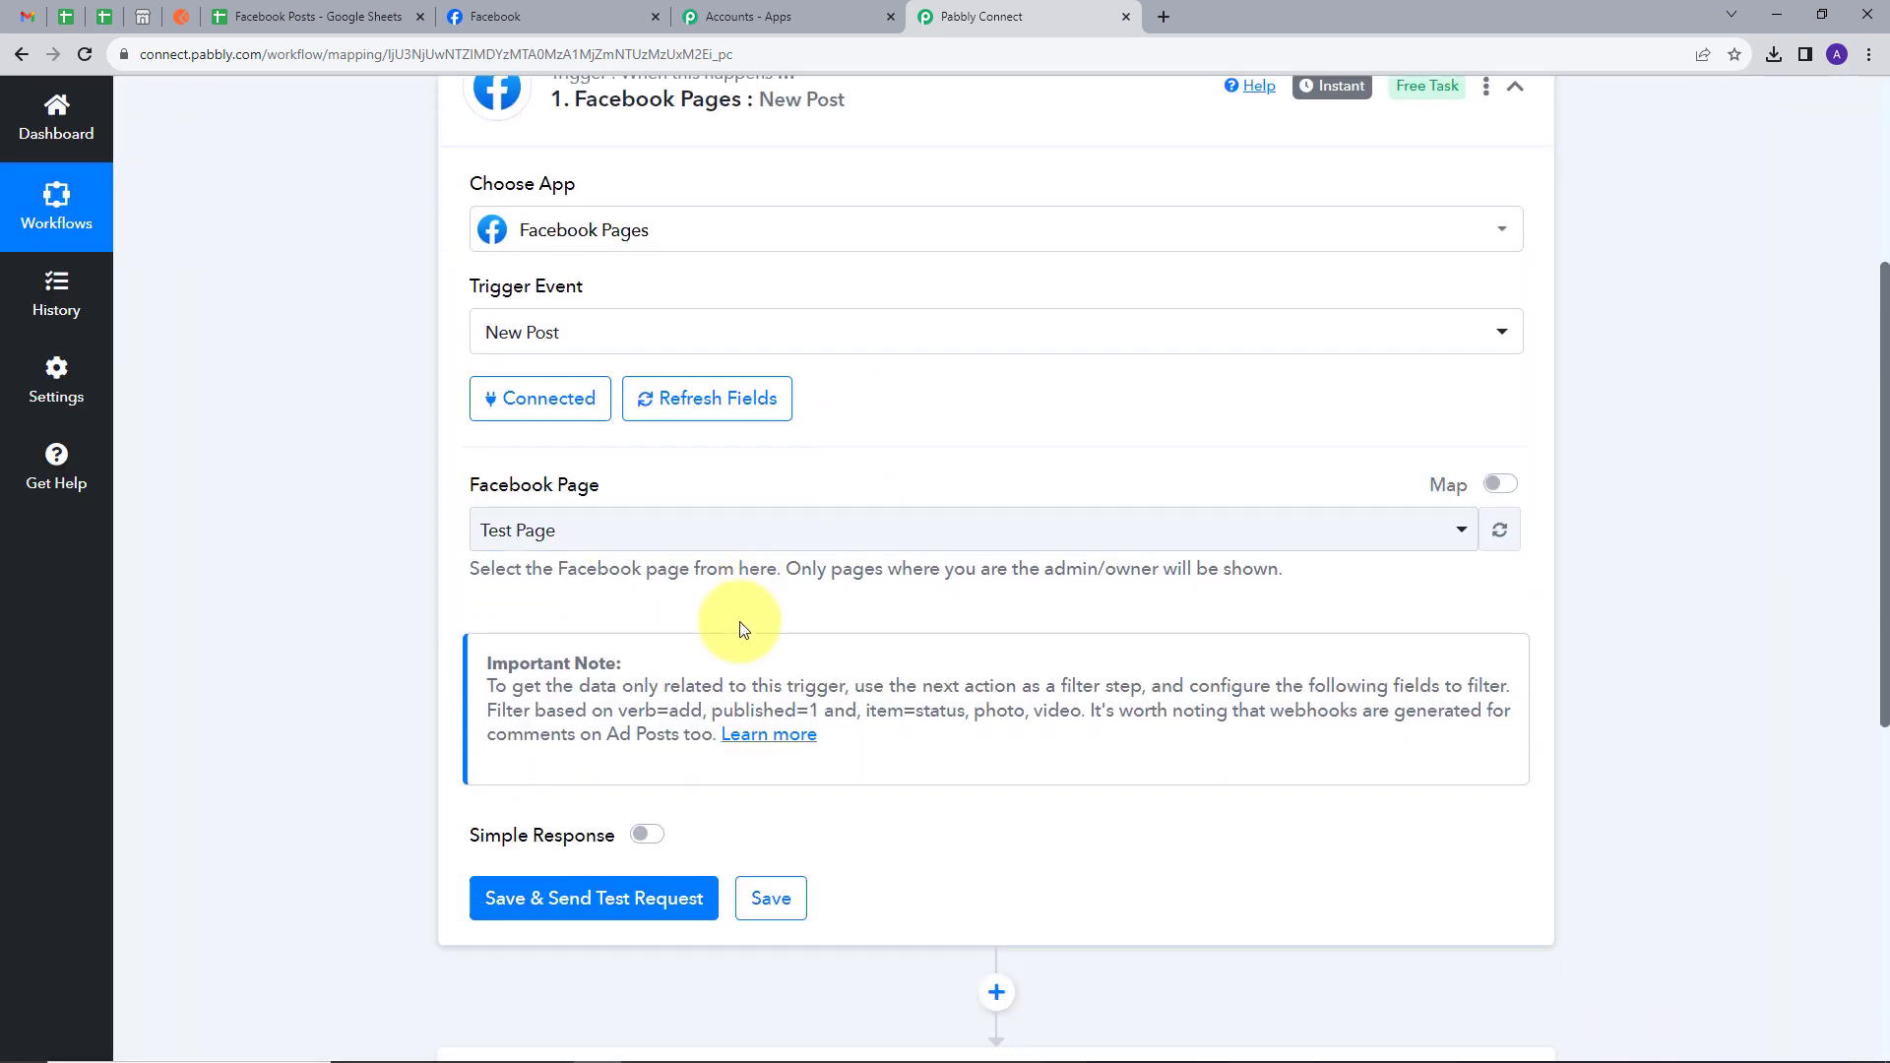
left_click(635, 910)
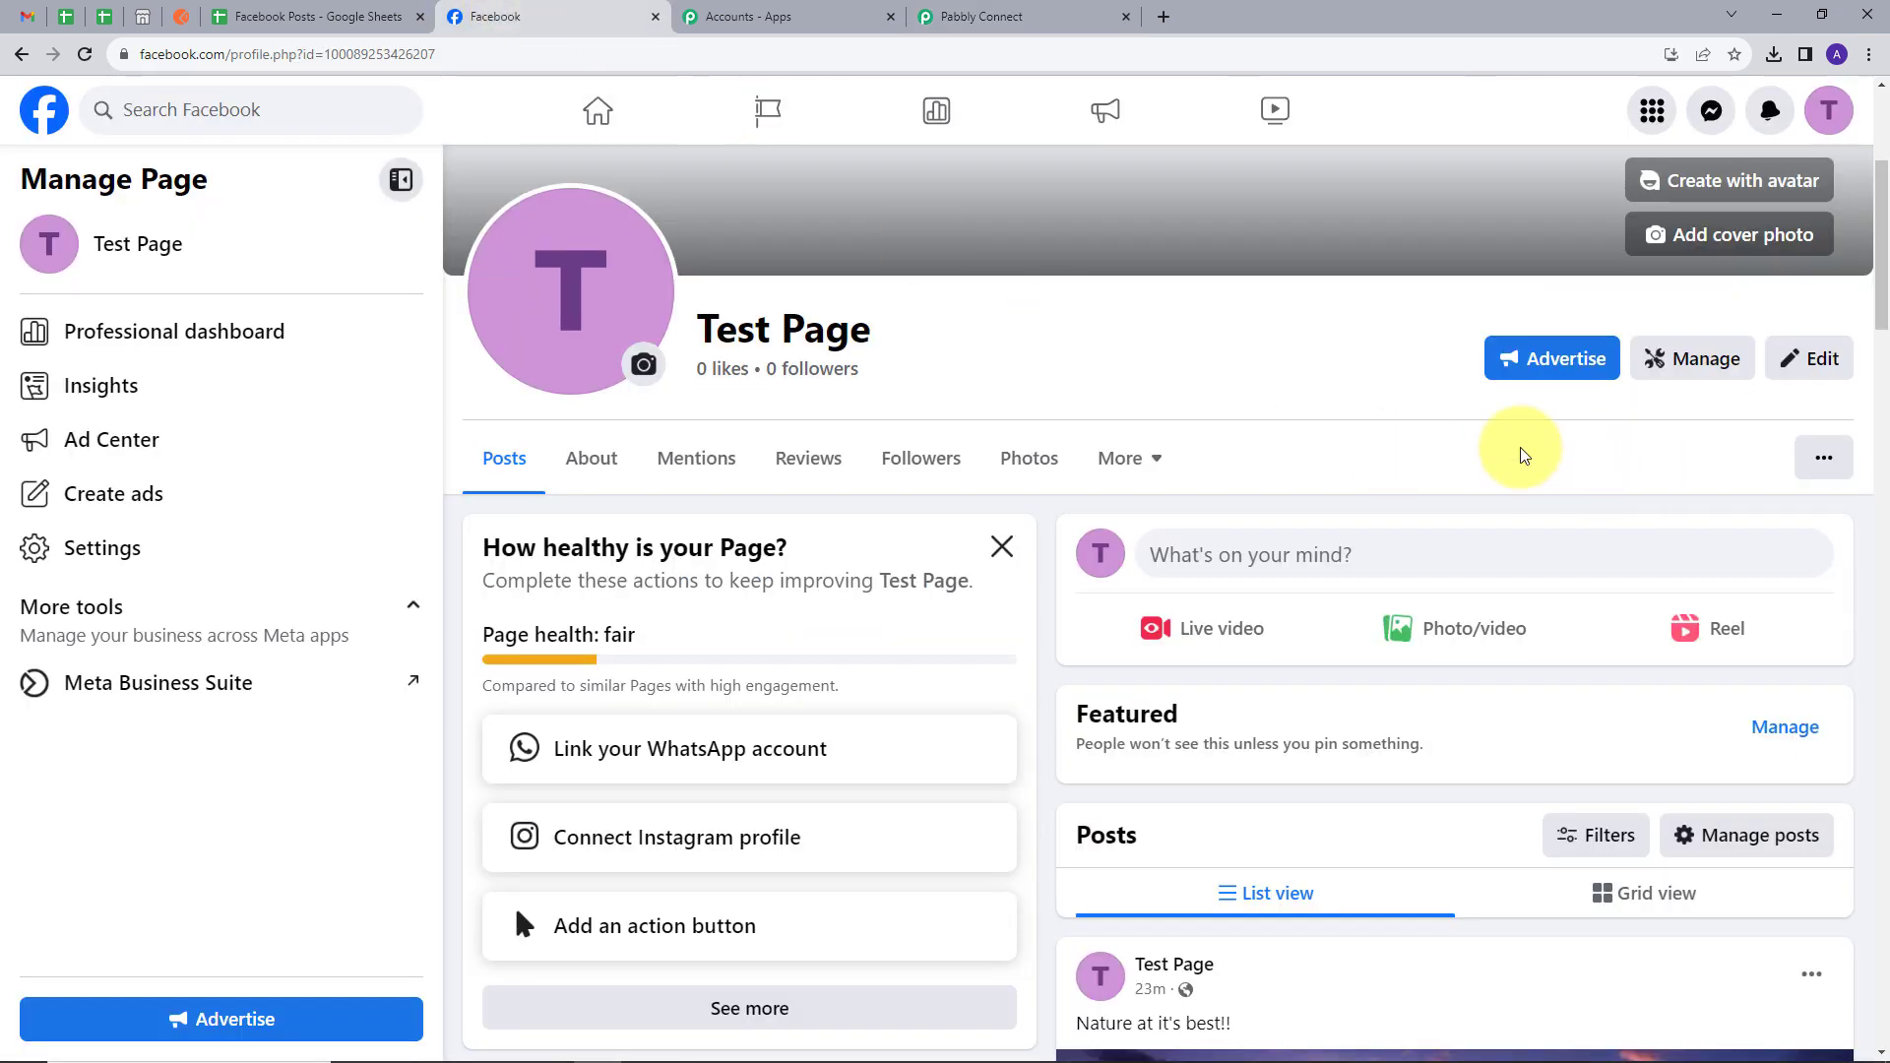
Publish a Facebook post on Test Page with the free-images photo and the caption "Capturing the moments of life!!"
left_click(1460, 638)
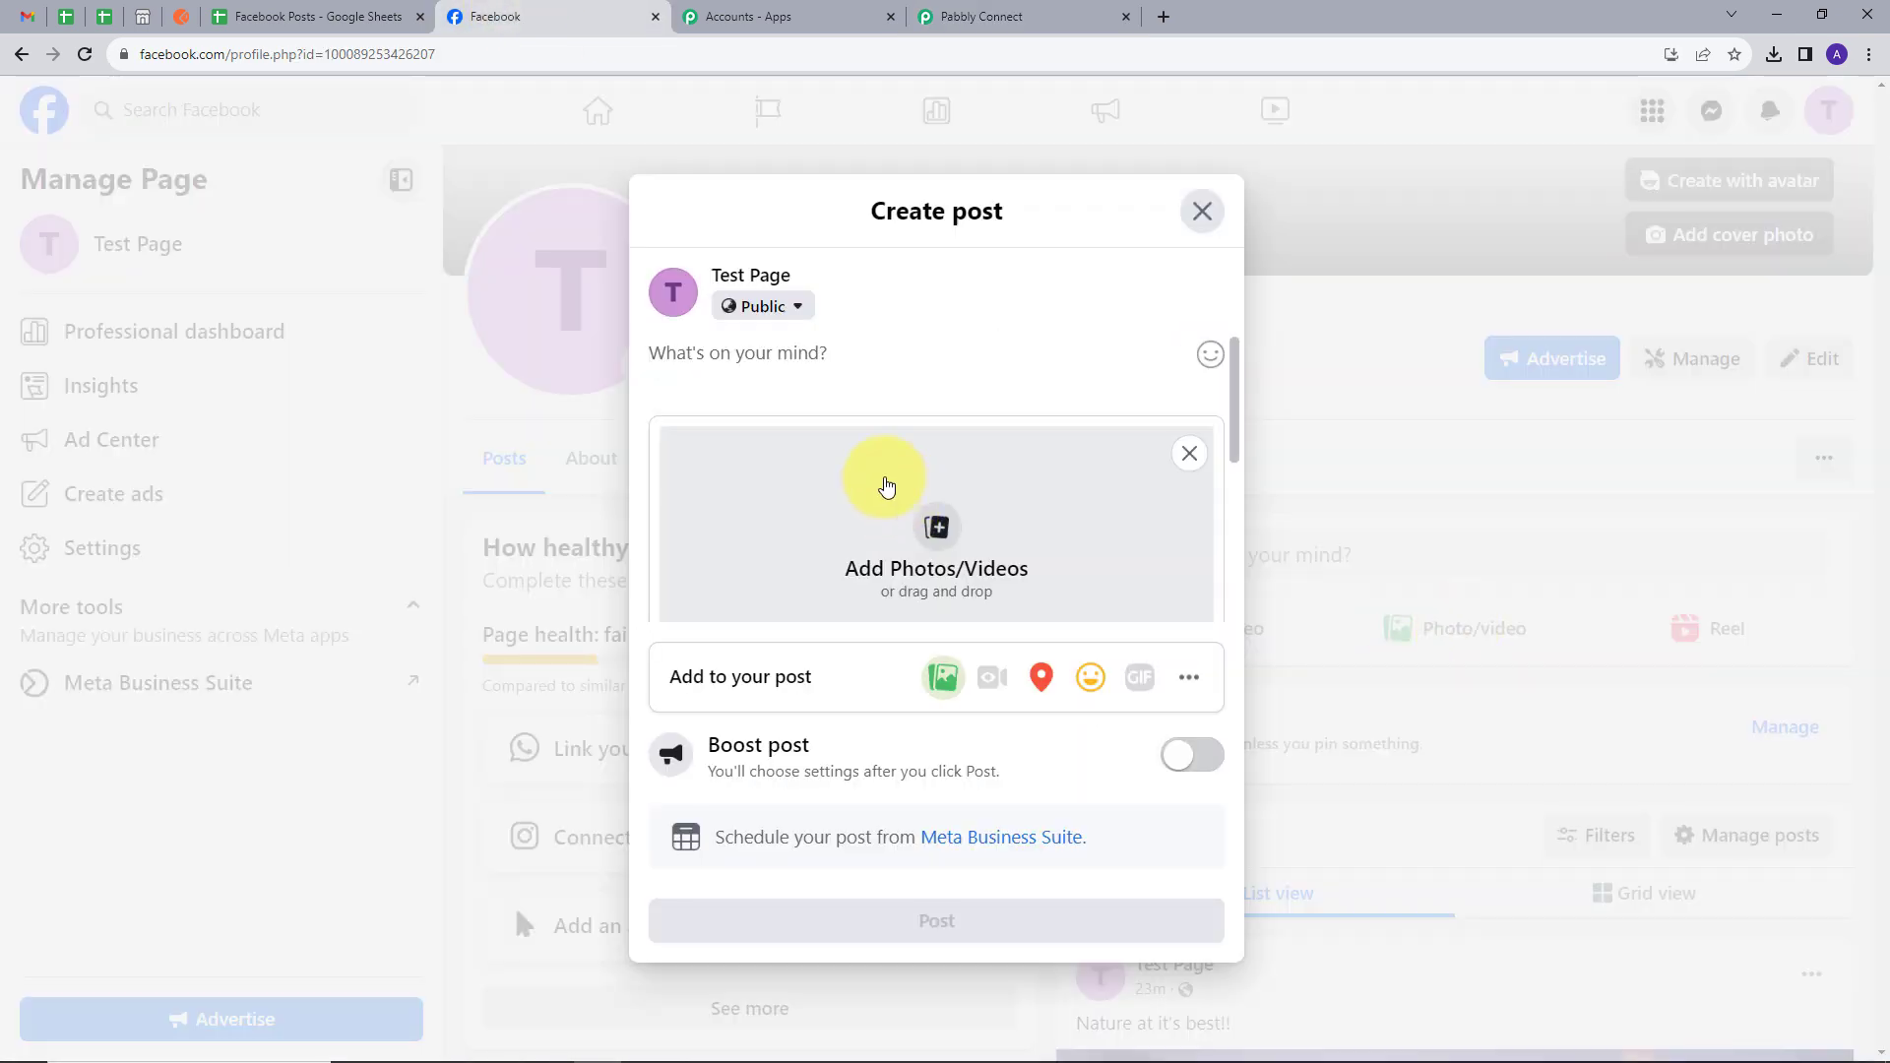
left_click(886, 485)
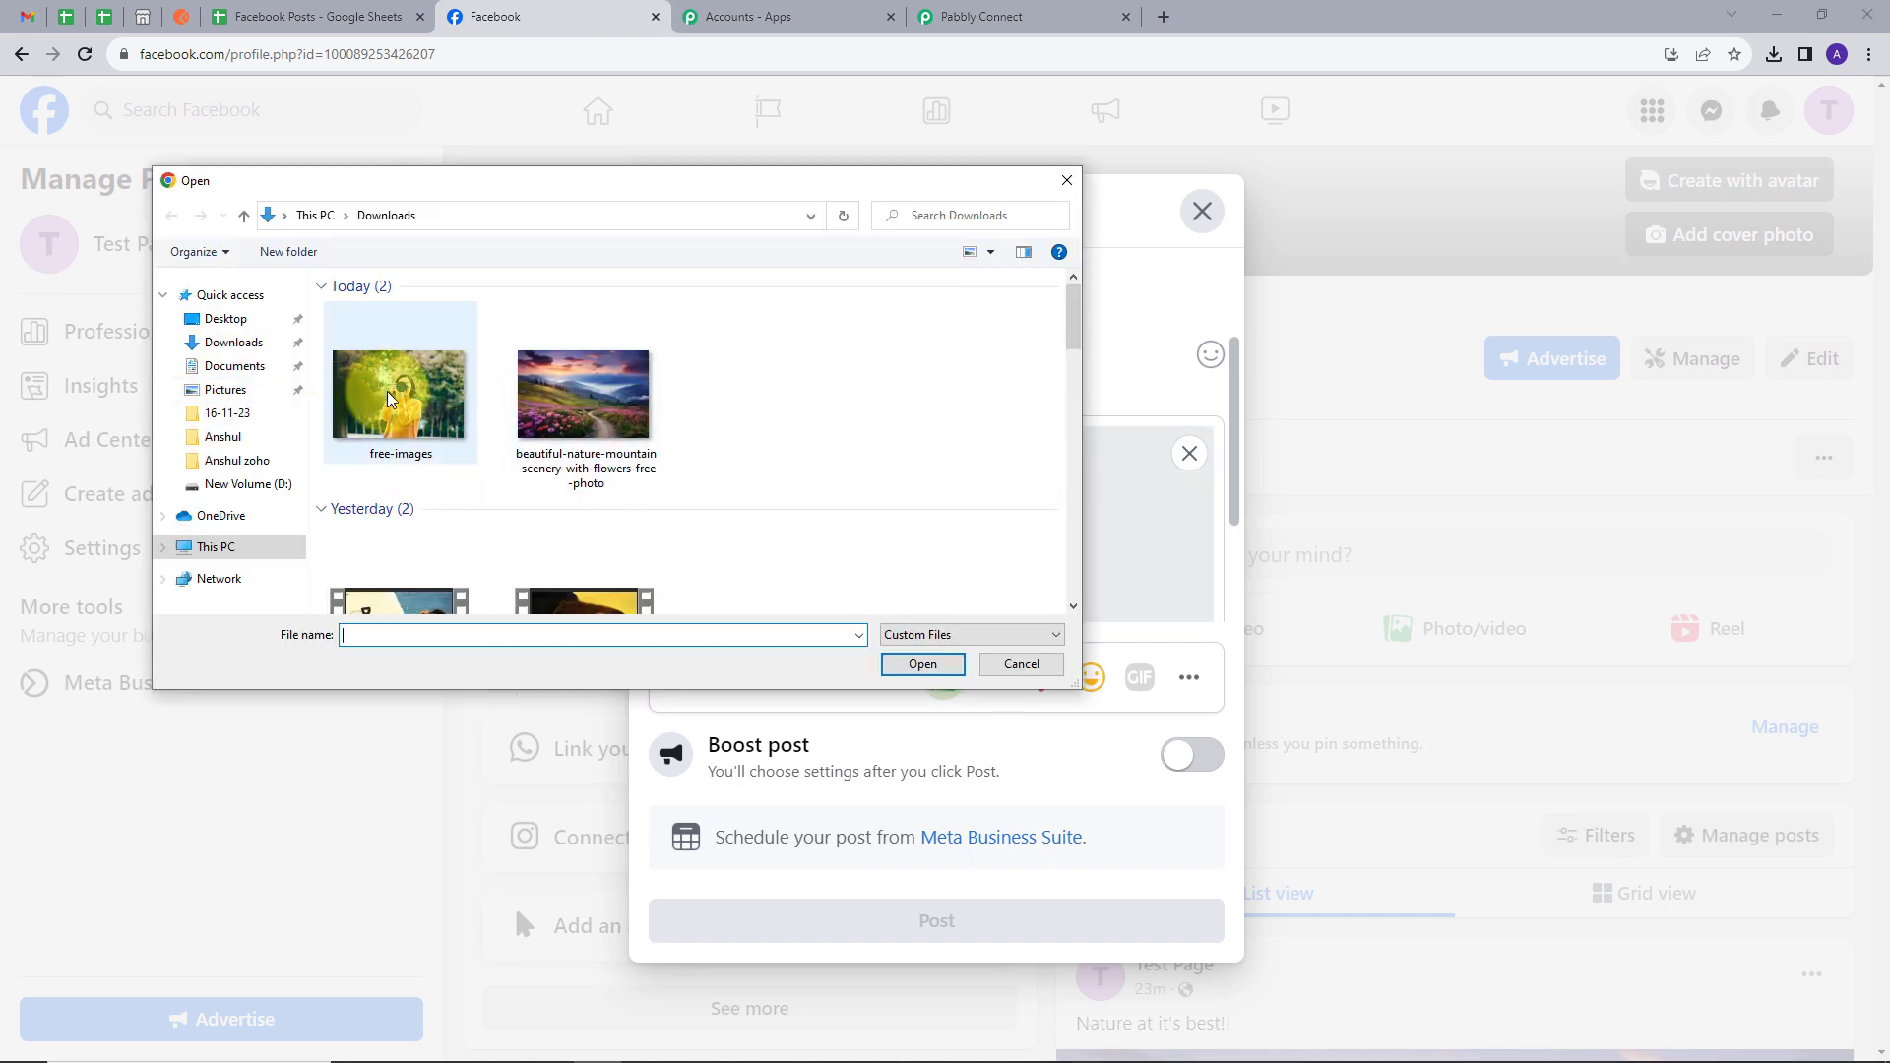
left_click(337, 412)
left_click(935, 669)
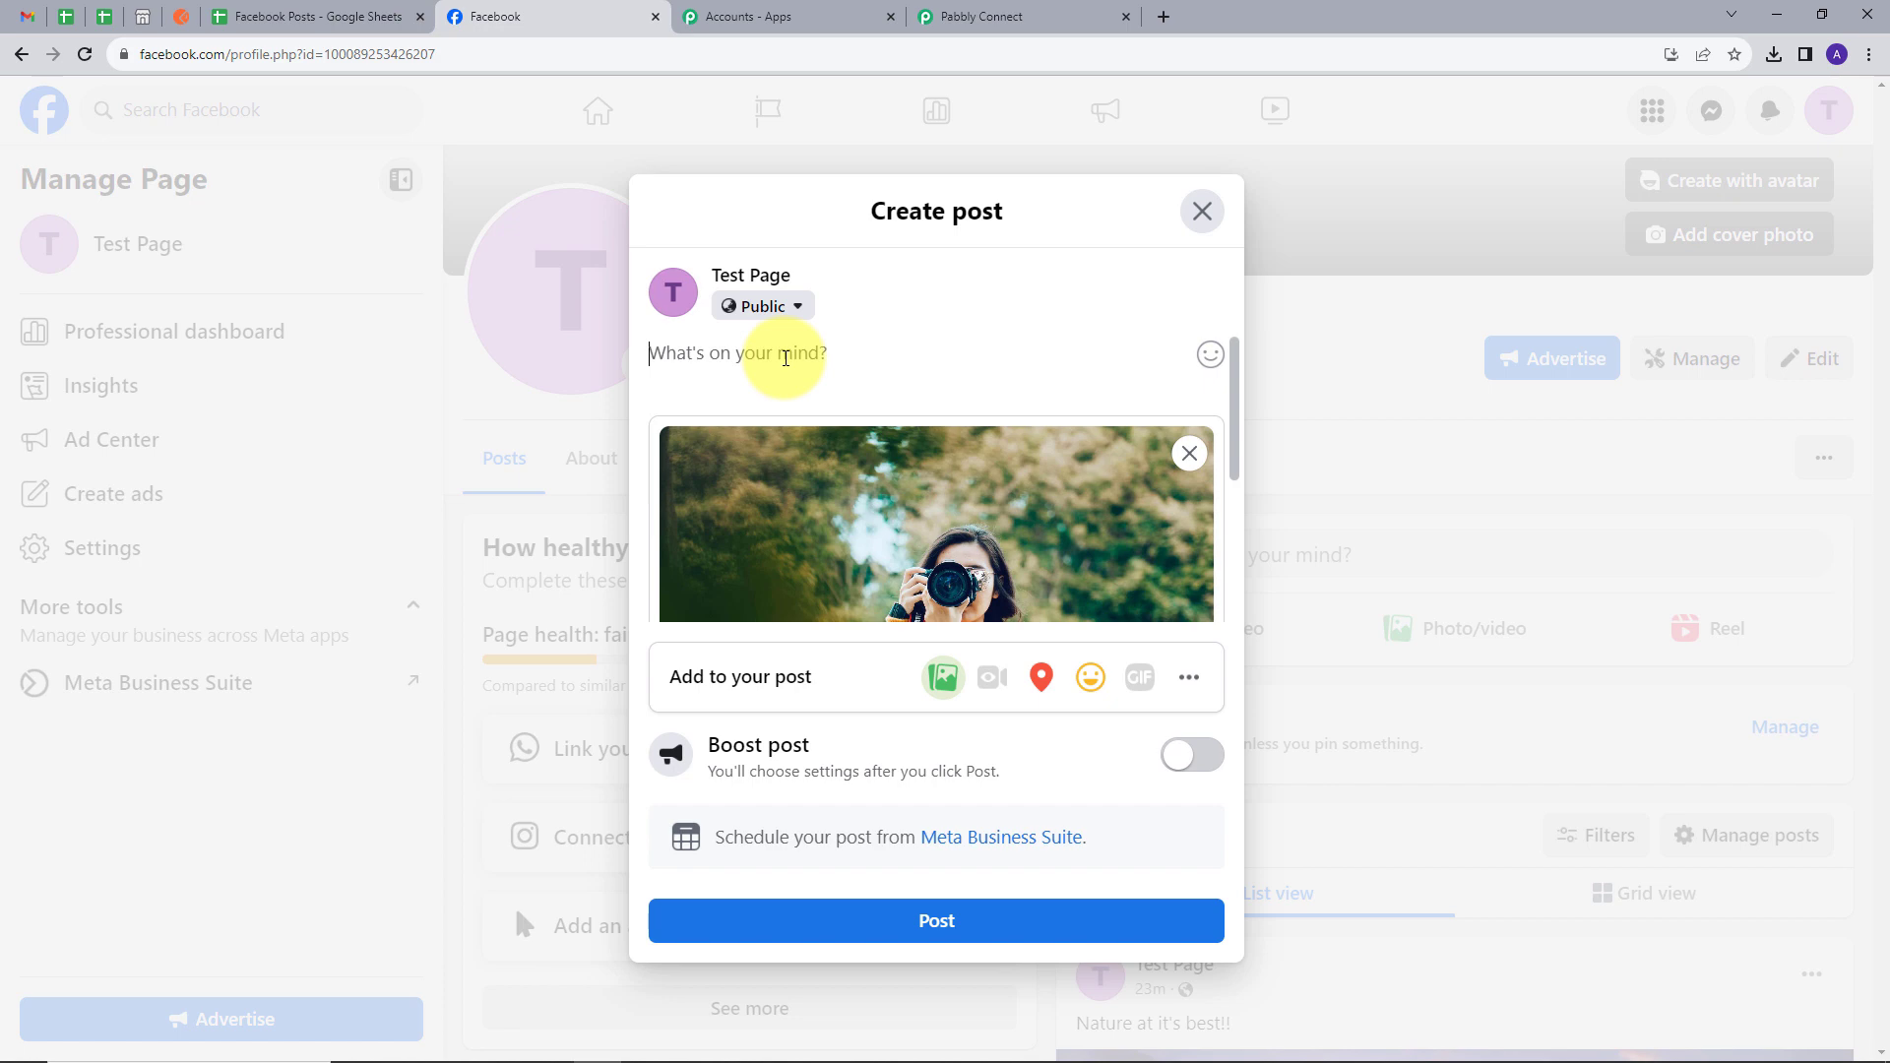
type("Capturing the moments of life!!")
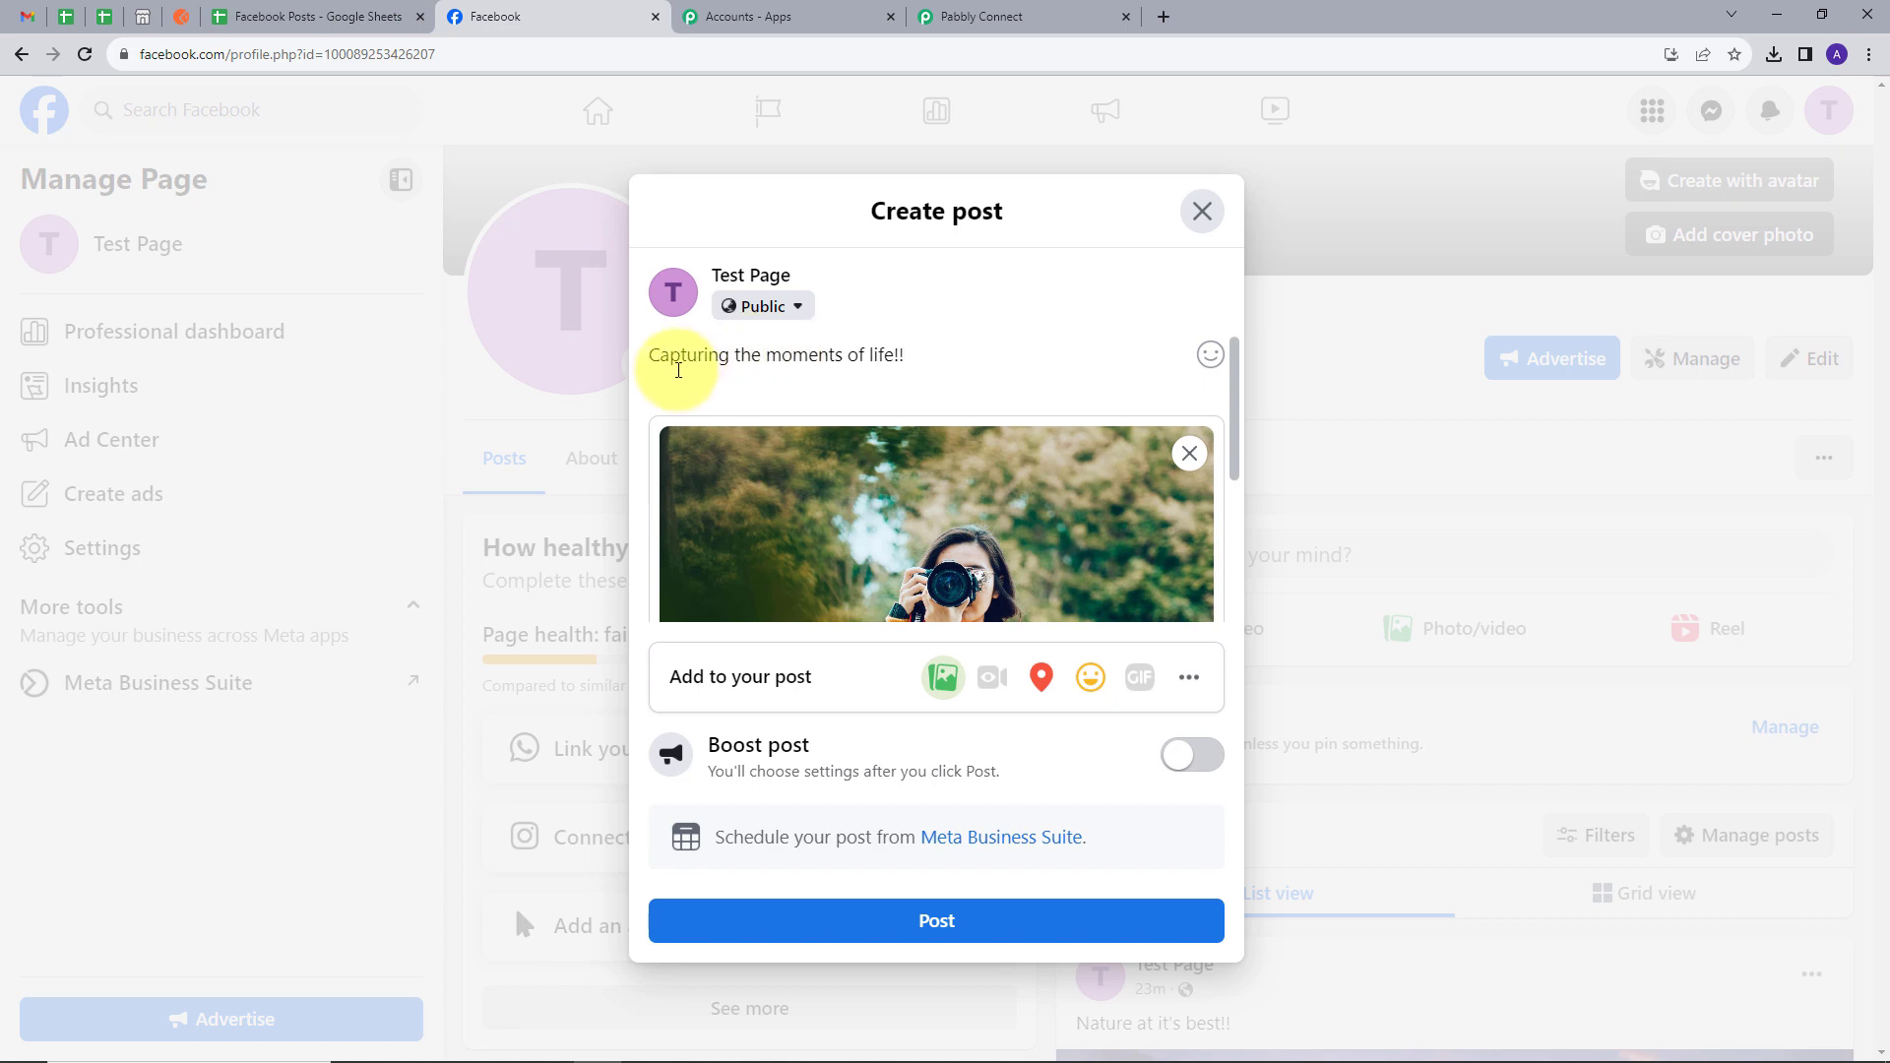
scroll(1024, 478, "down", 2)
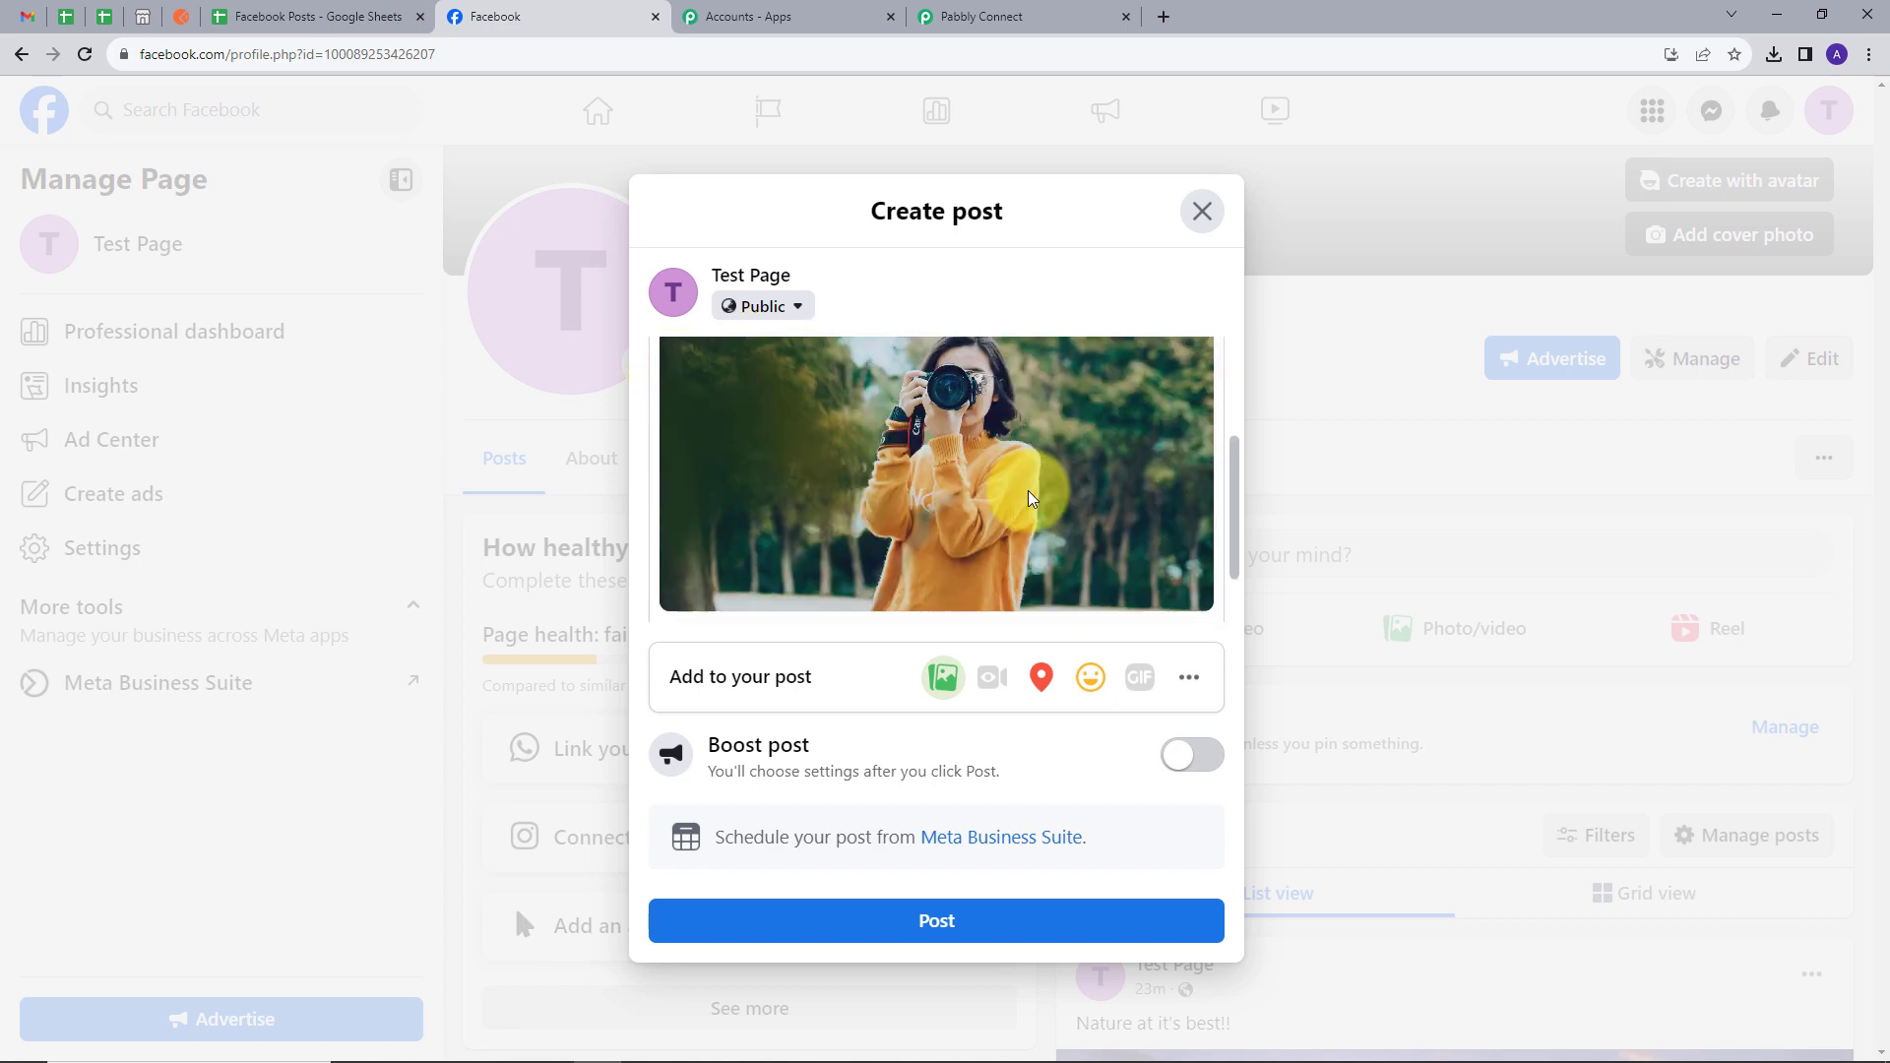
scroll(1024, 478, "up", 2)
scroll(1029, 483, "down", 2)
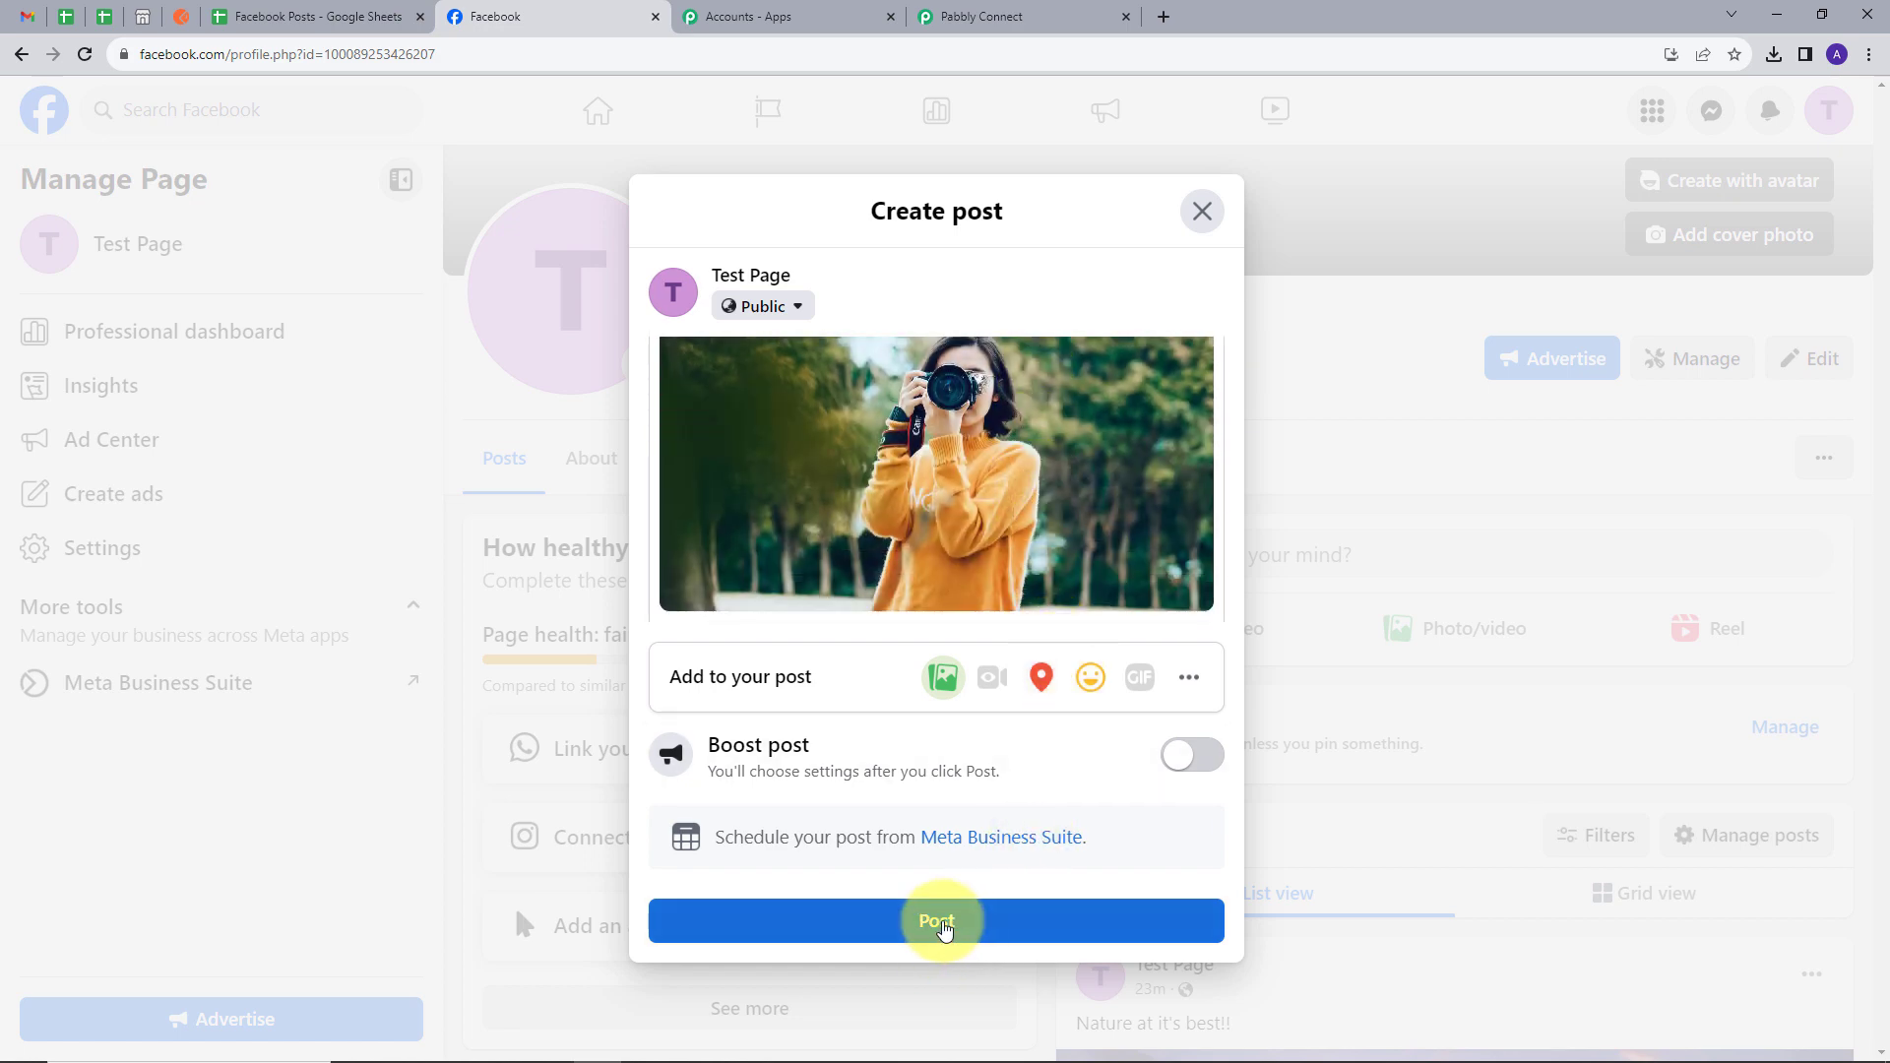
left_click(942, 926)
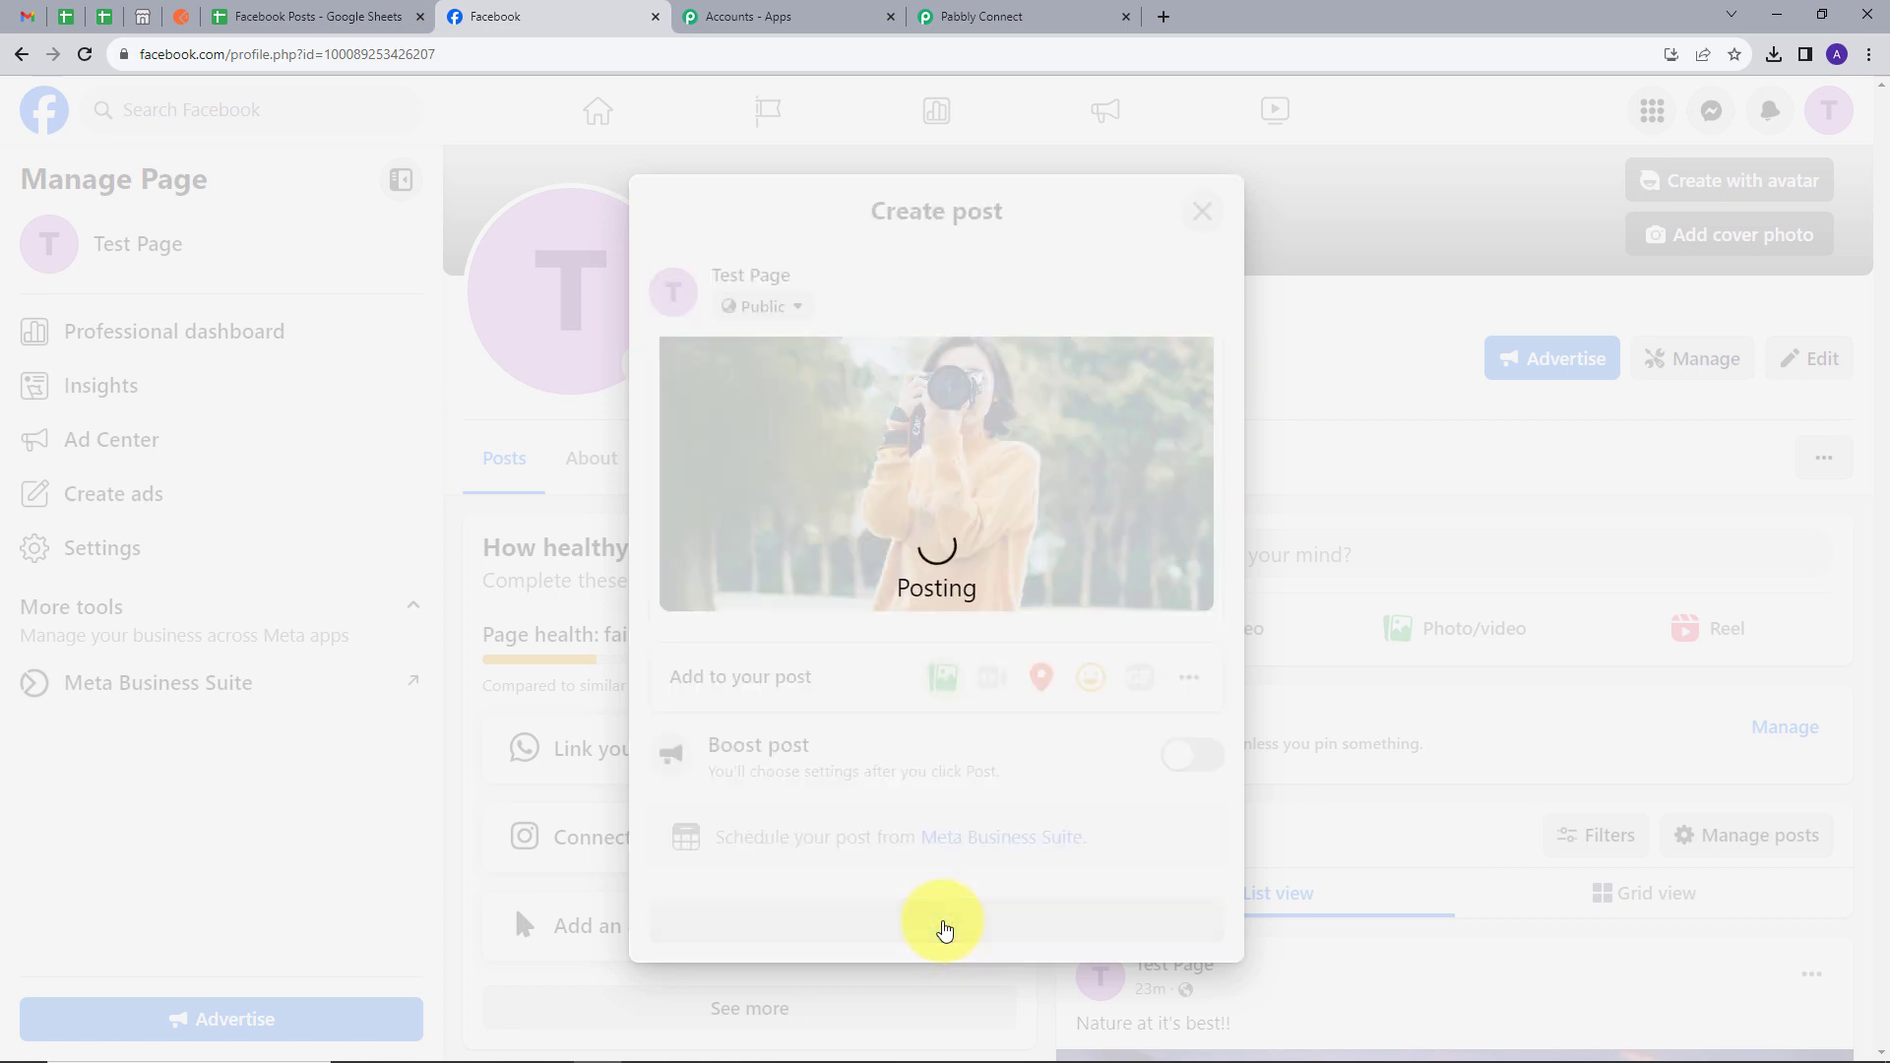
scroll(1054, 631, "down", 3)
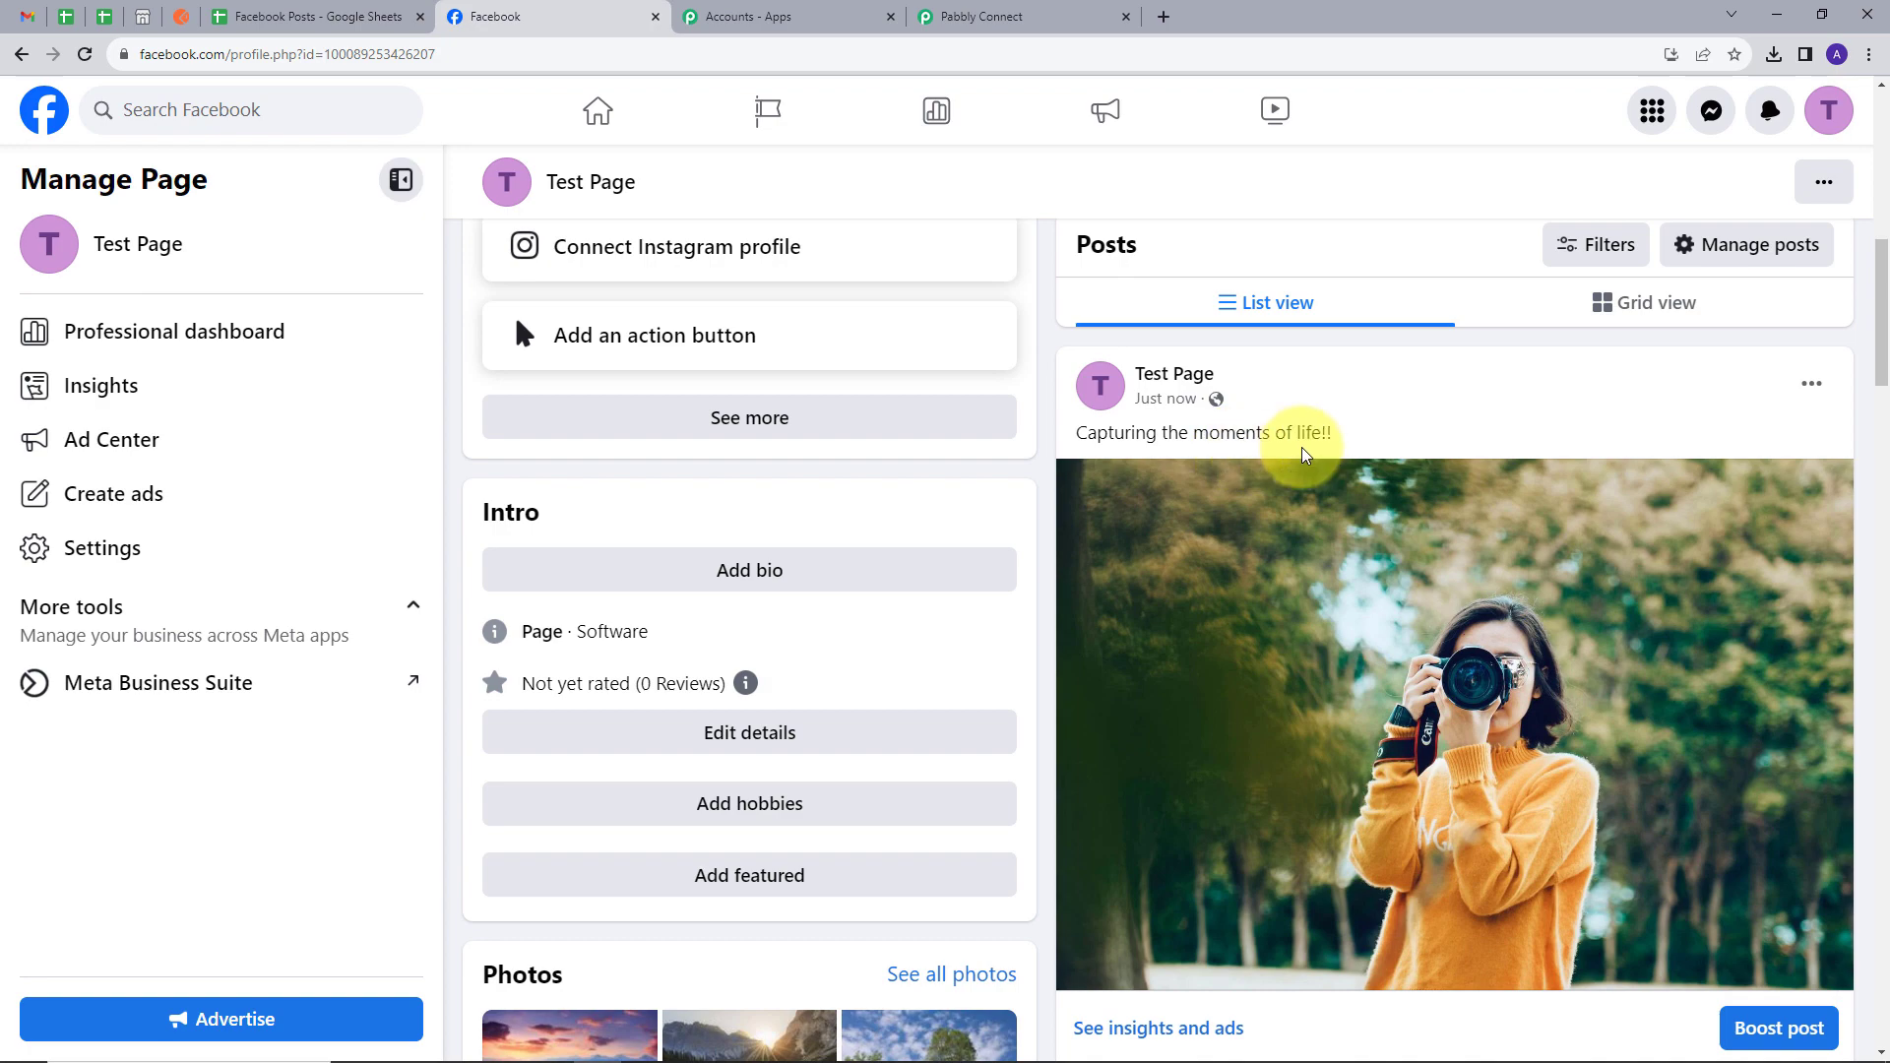
Switch to Pabbly Connect and examine the trigger's captured response, including the post link, message, post ID and item type
left_click(1014, 16)
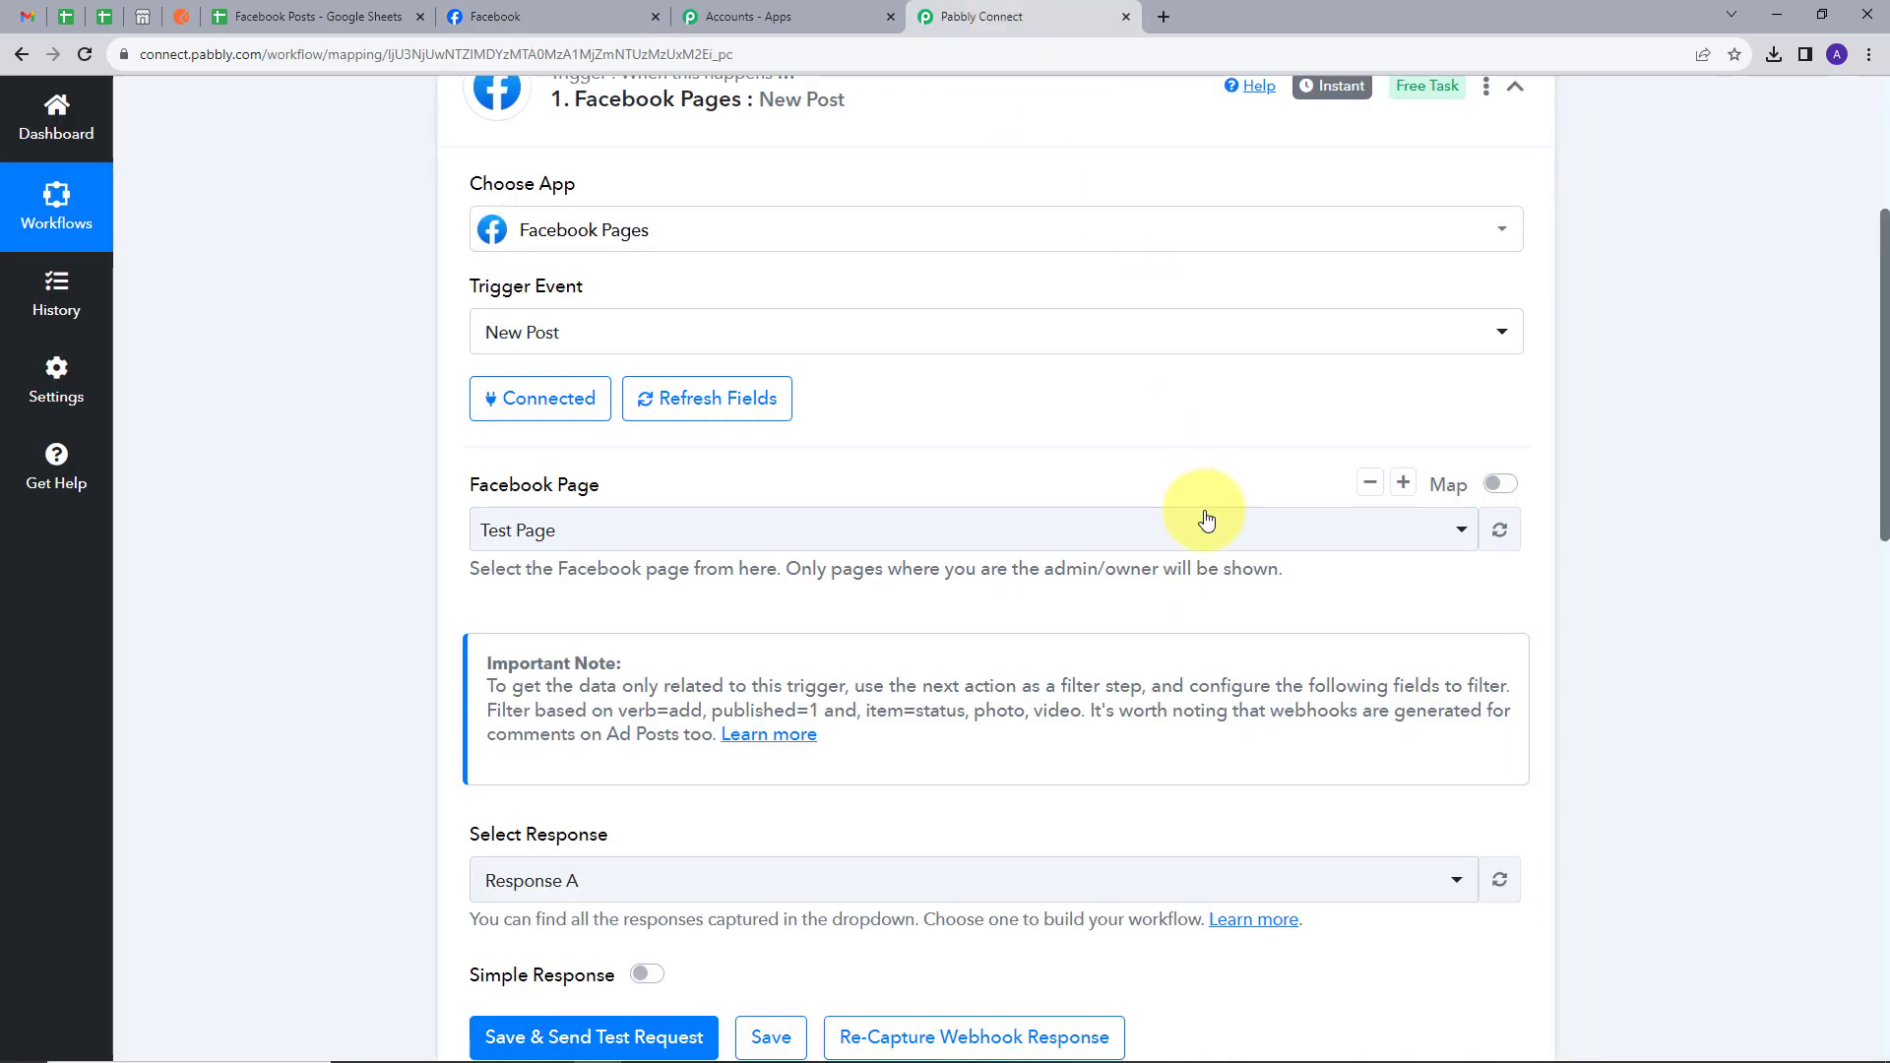
scroll(1207, 520, "down", 6)
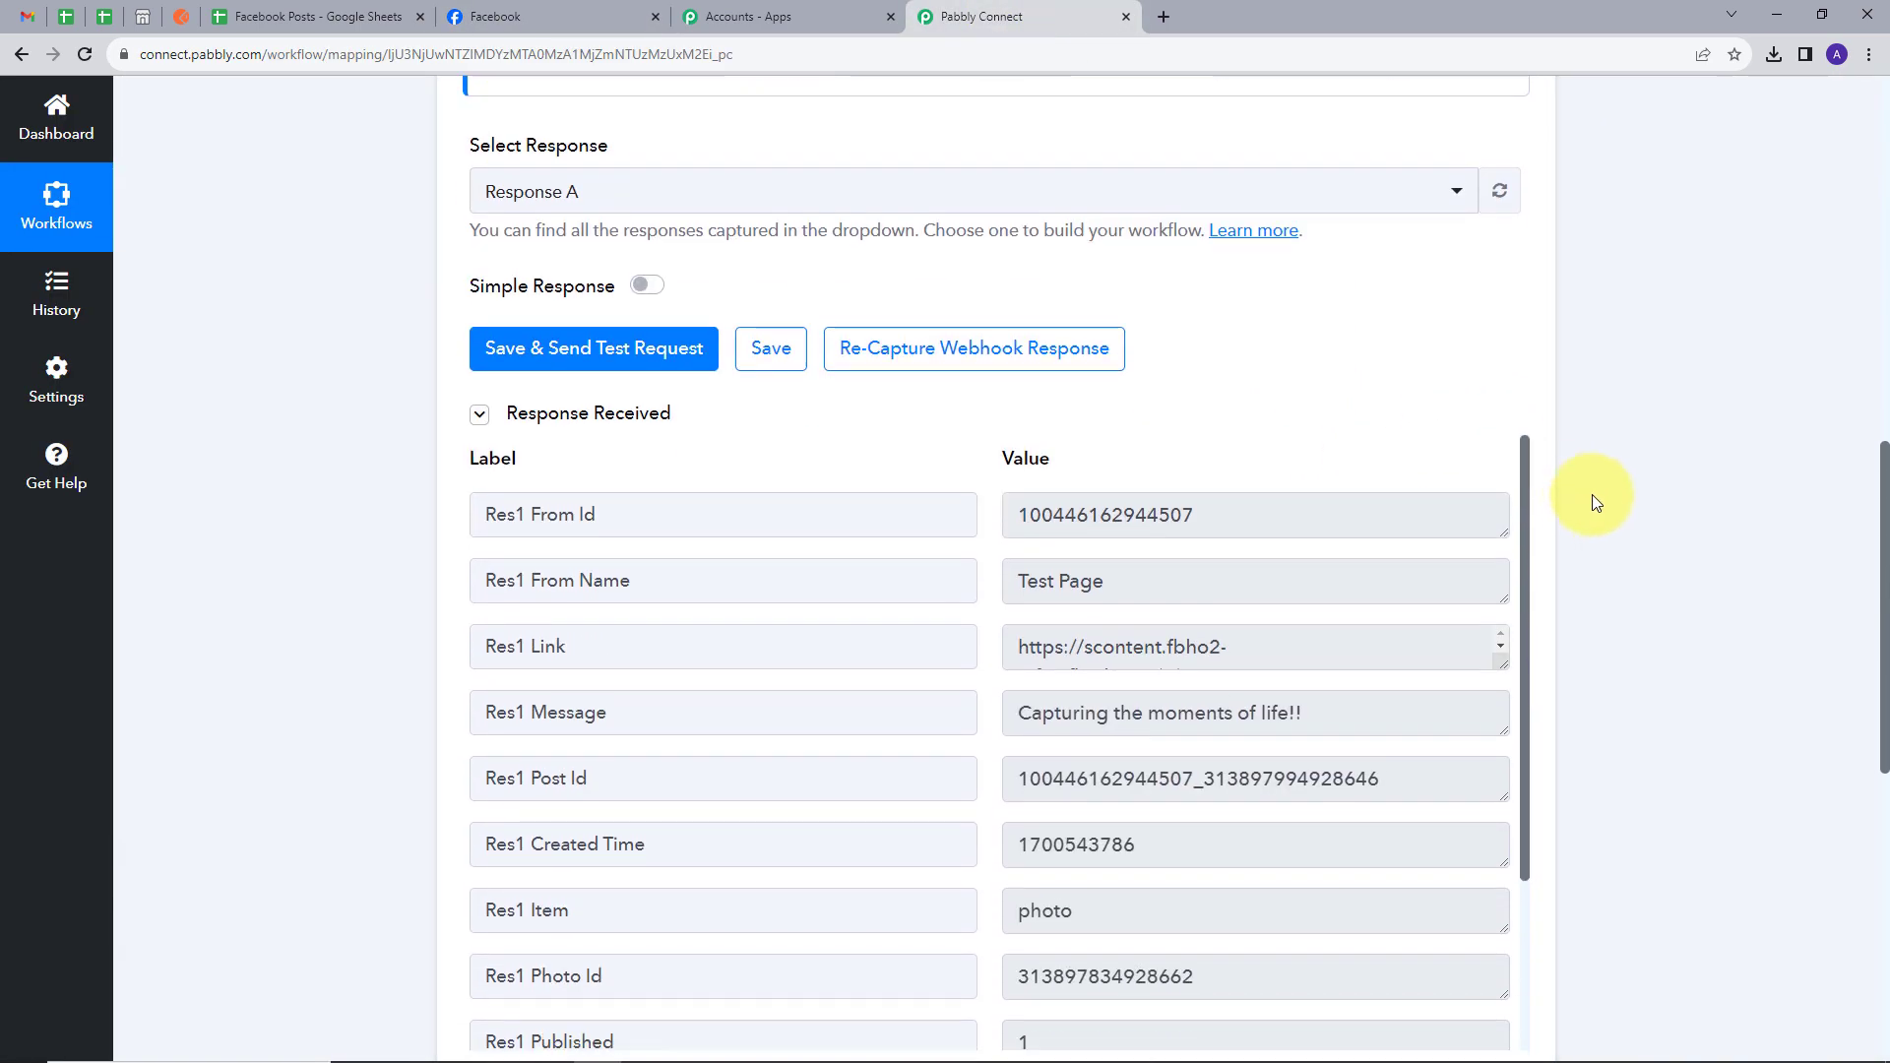
scroll(1427, 418, "down", 1)
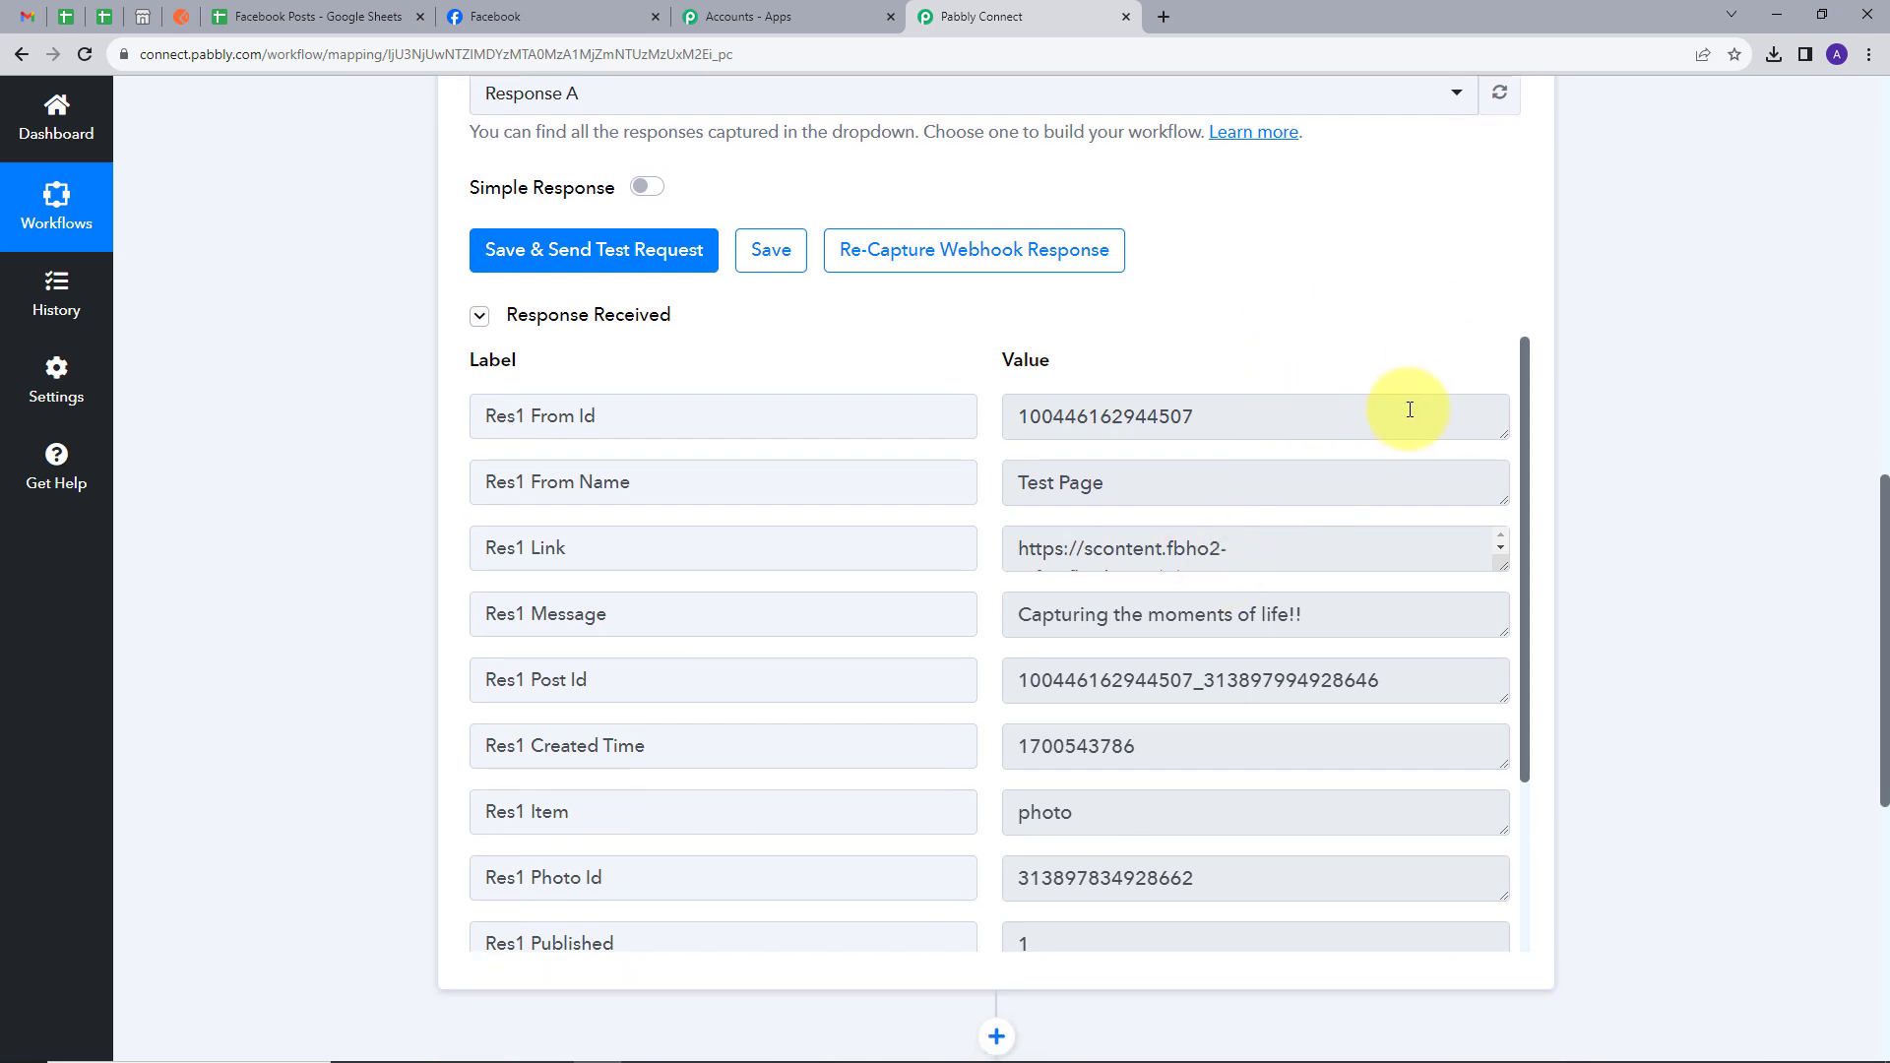
scroll(1575, 473, "down", 1)
left_click_drag(1501, 467, 1500, 589)
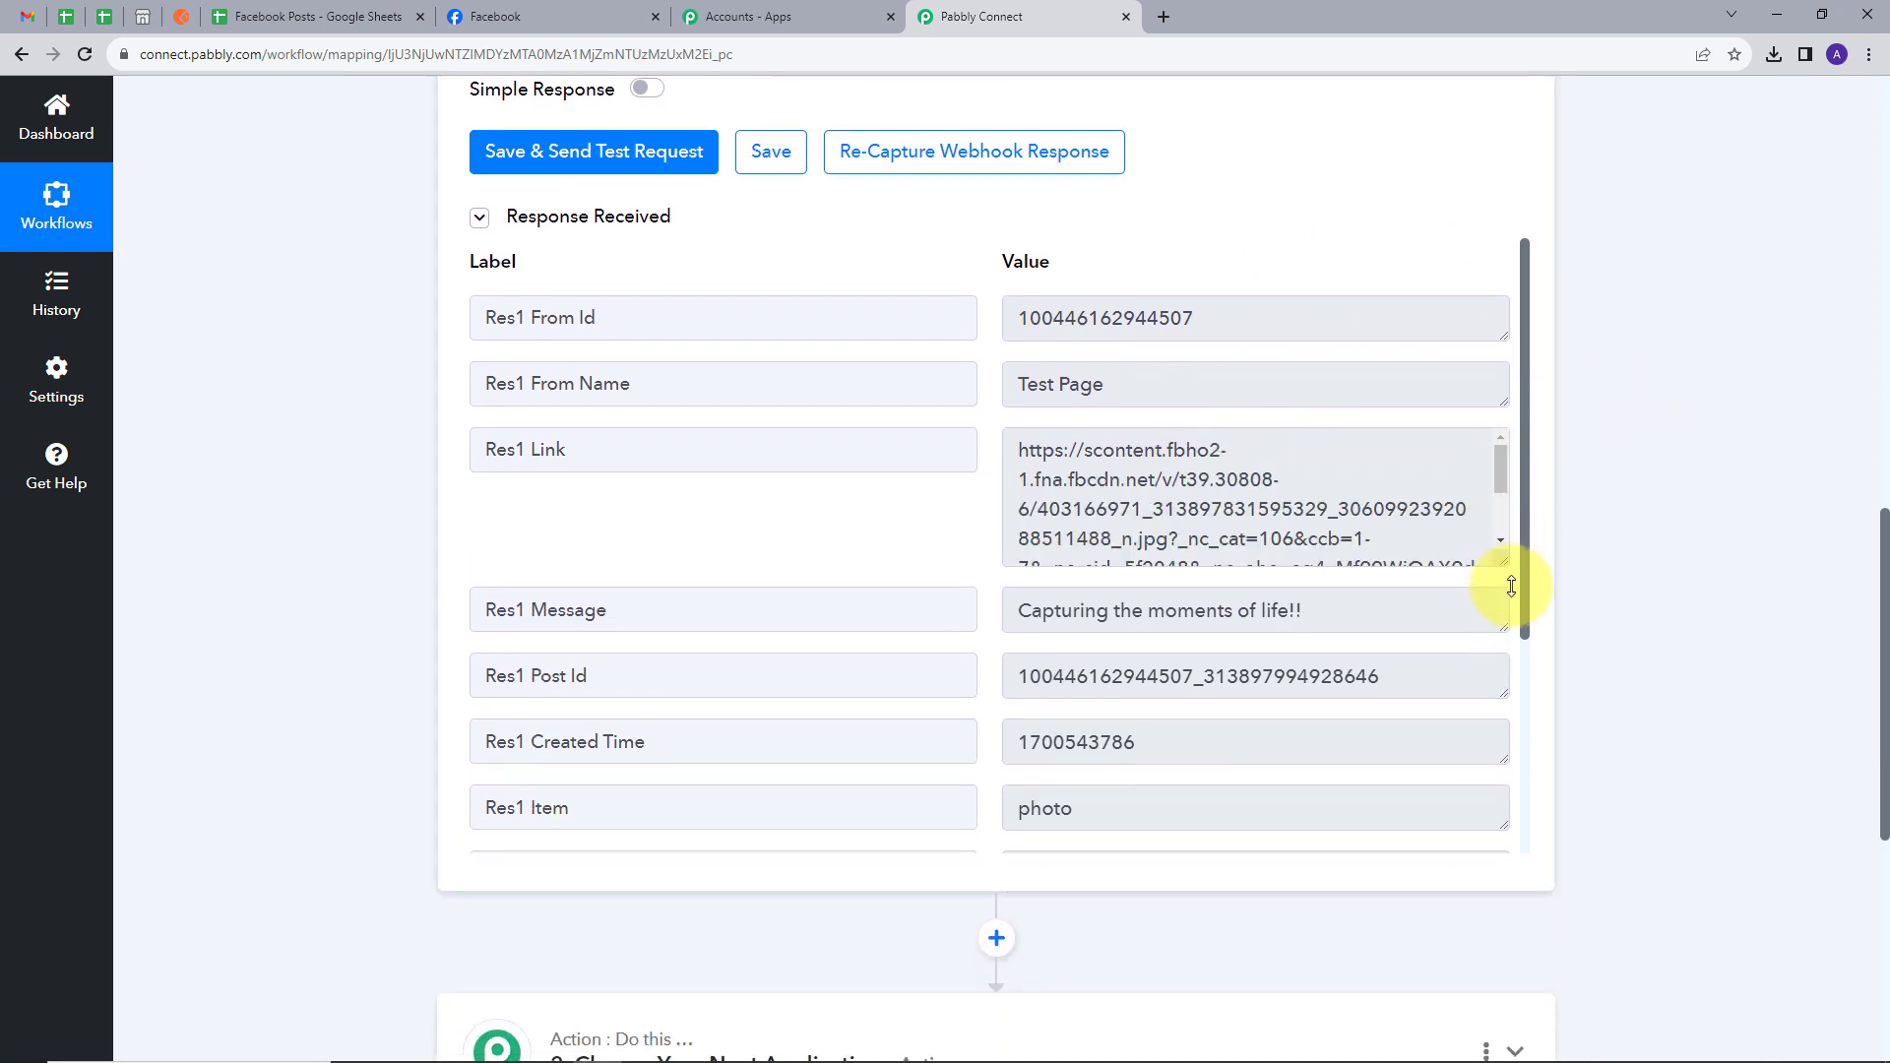
scroll(1283, 539, "down", 1)
scroll(1283, 539, "down", 3)
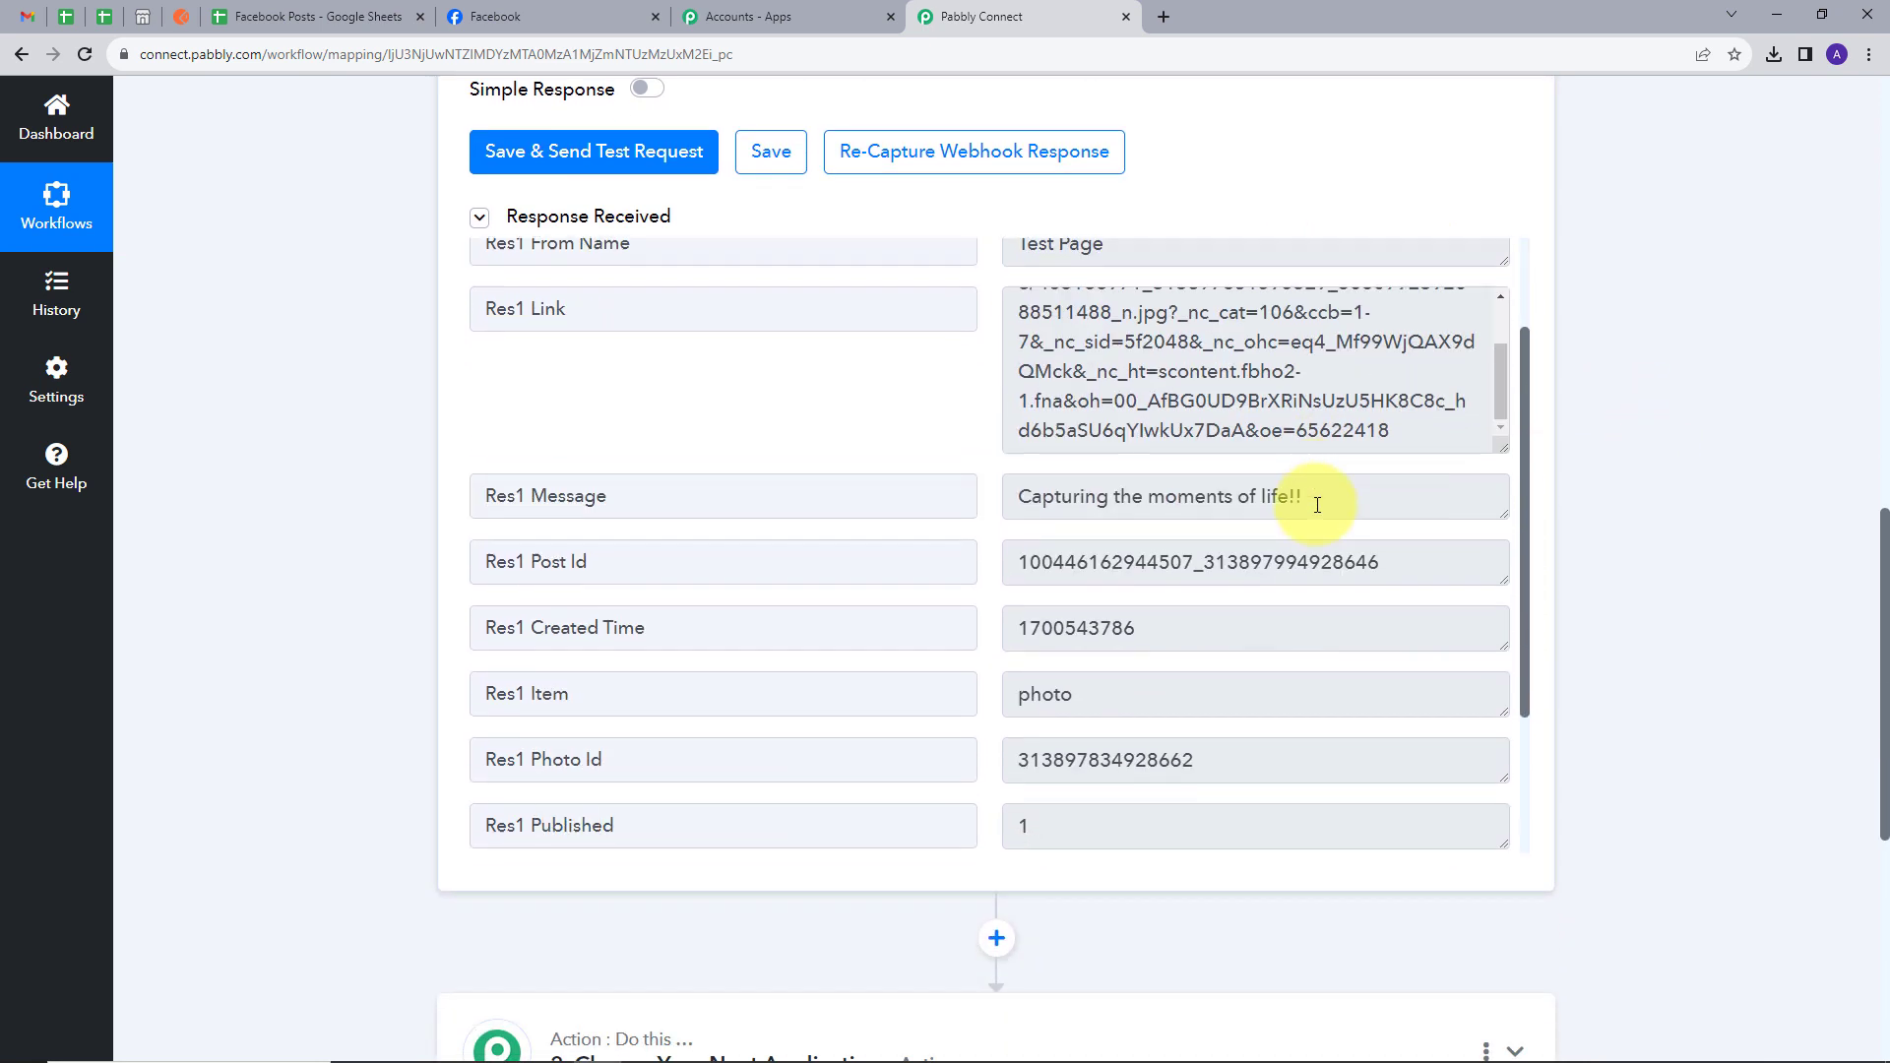
left_click_drag(1378, 343, 914, 384)
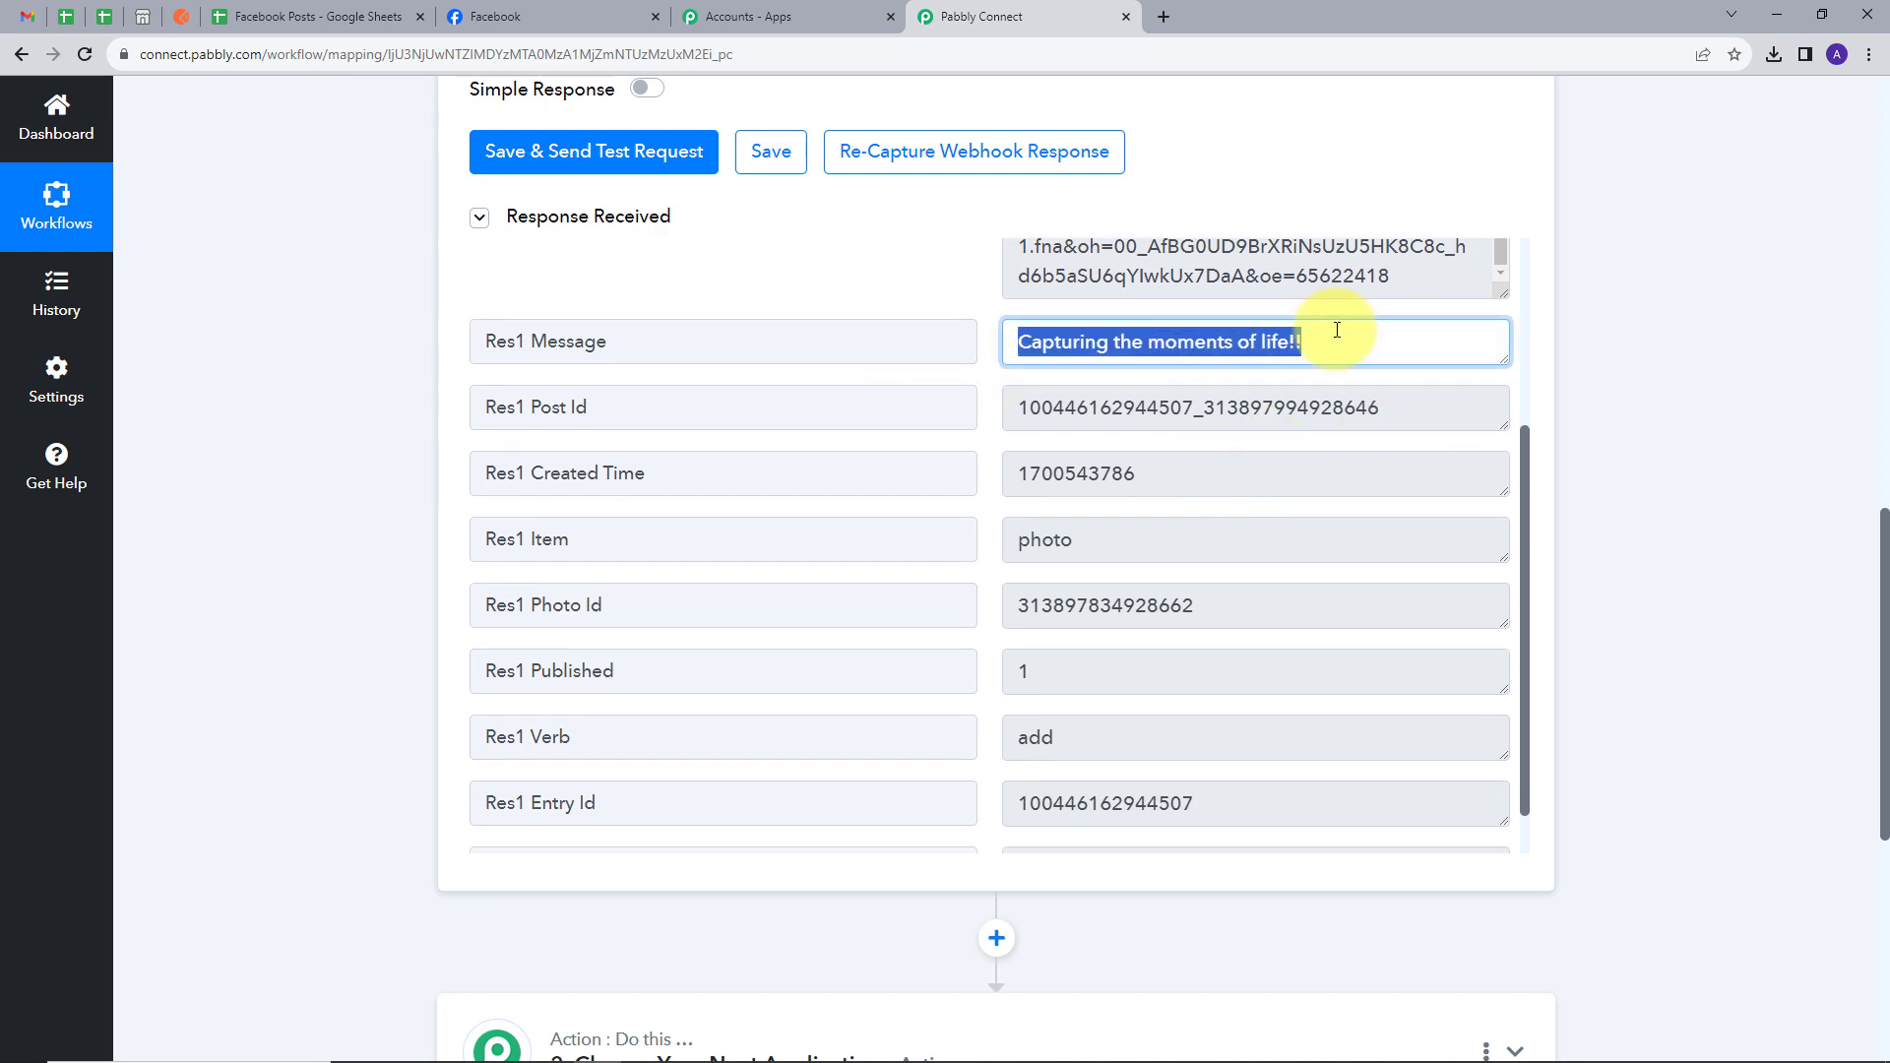
left_click_drag(1405, 412, 979, 439)
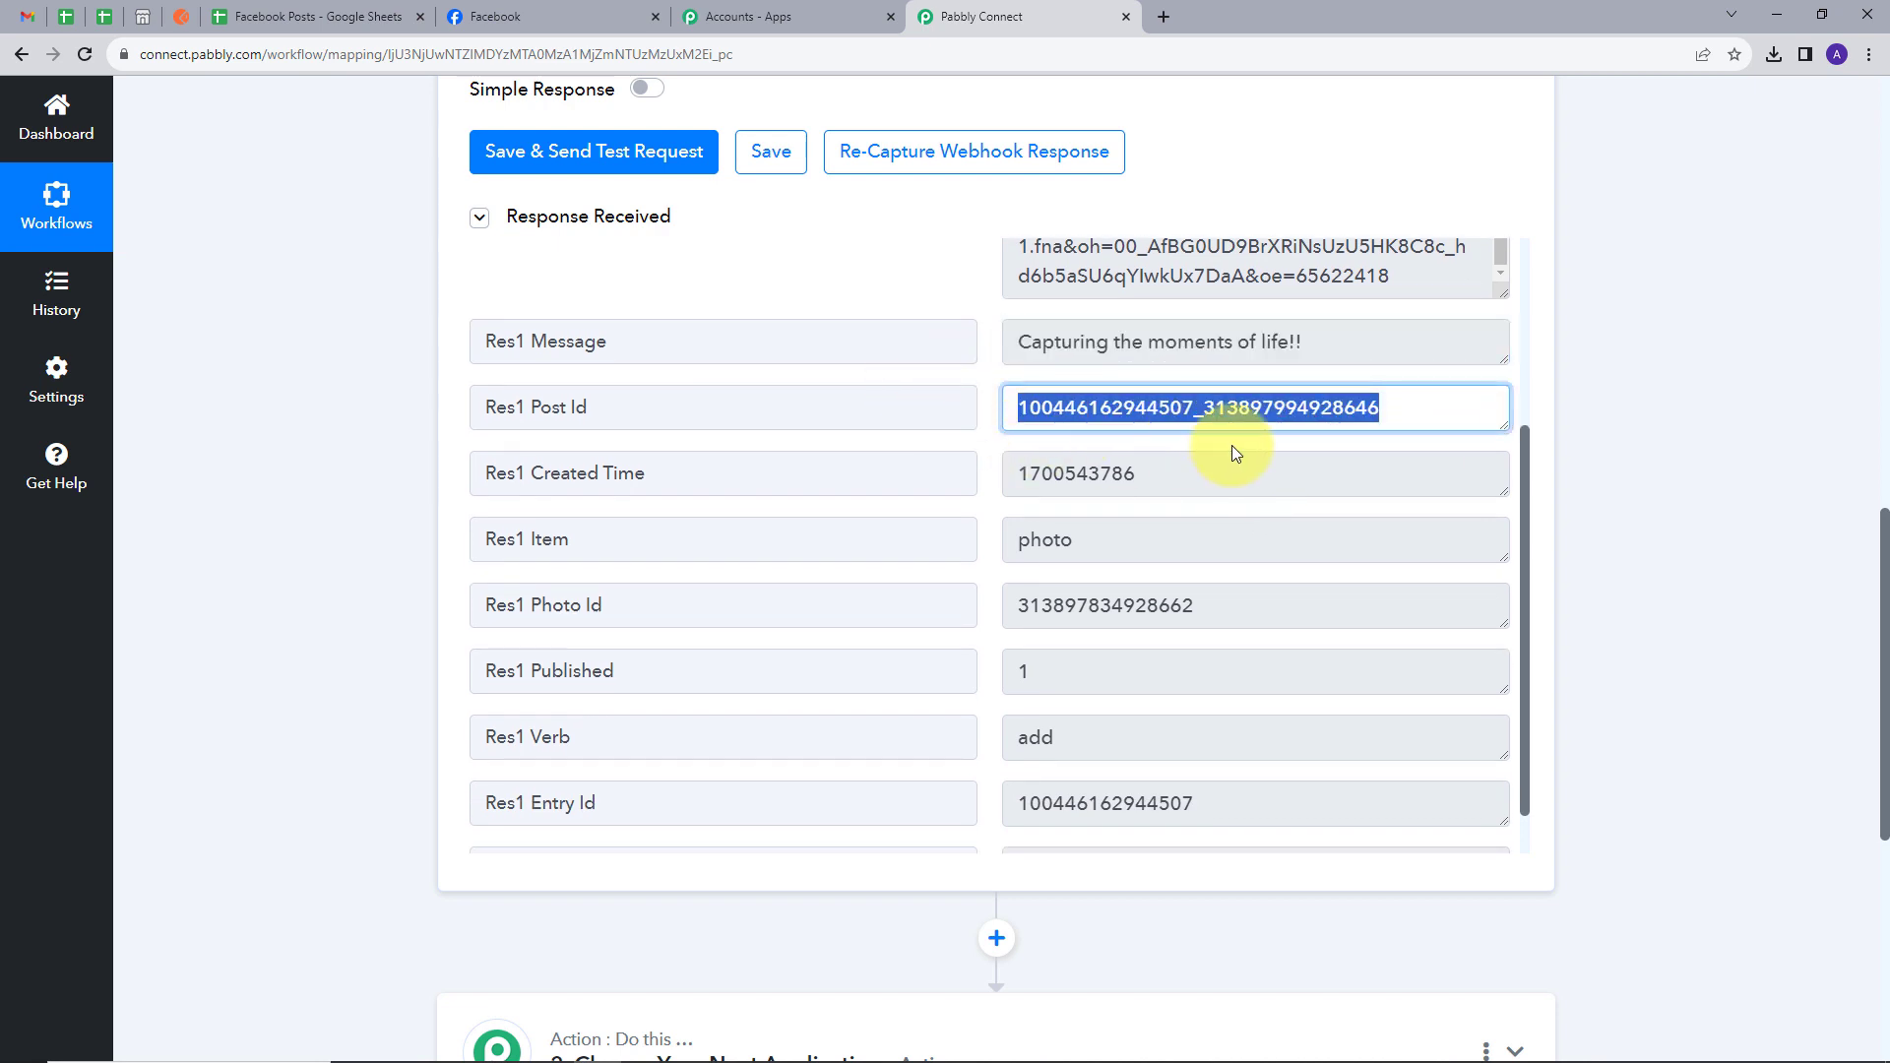
left_click_drag(1140, 547, 989, 554)
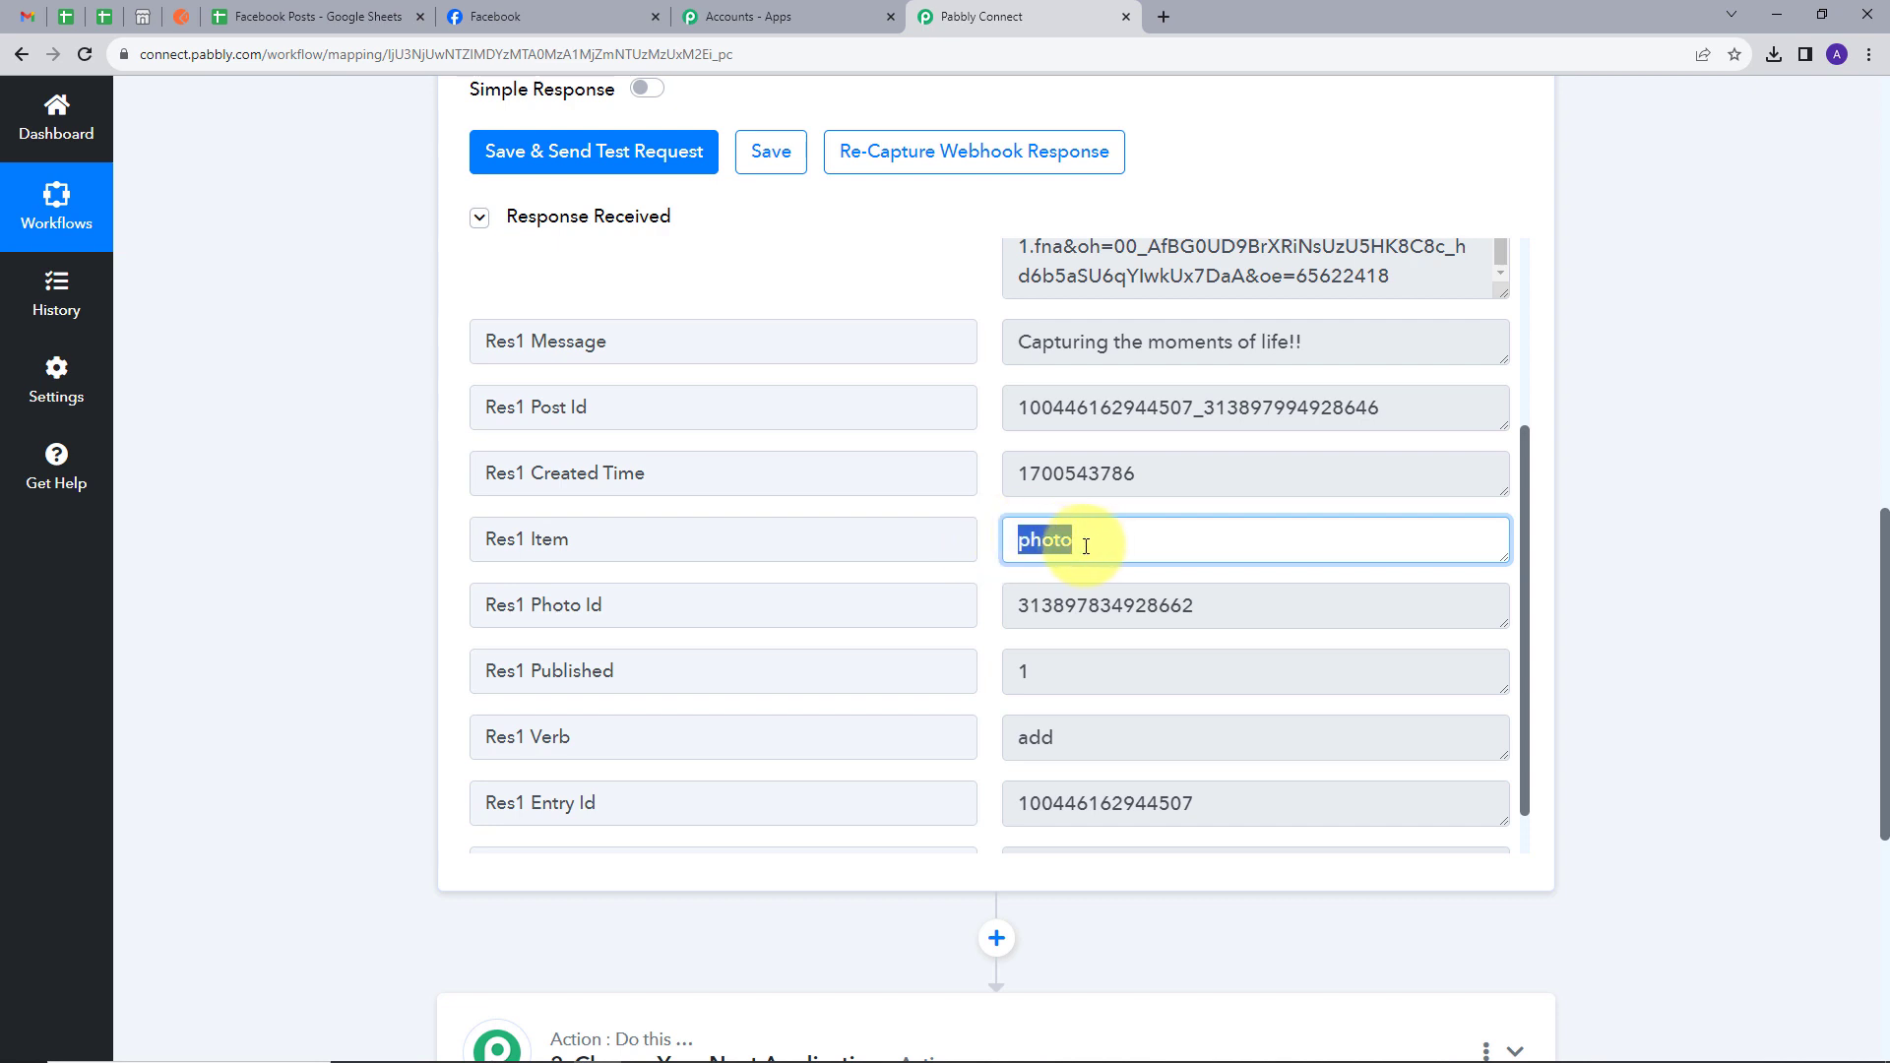
scroll(1118, 546, "down", 3)
scroll(1143, 561, "up", 1)
scroll(1595, 571, "up", 1)
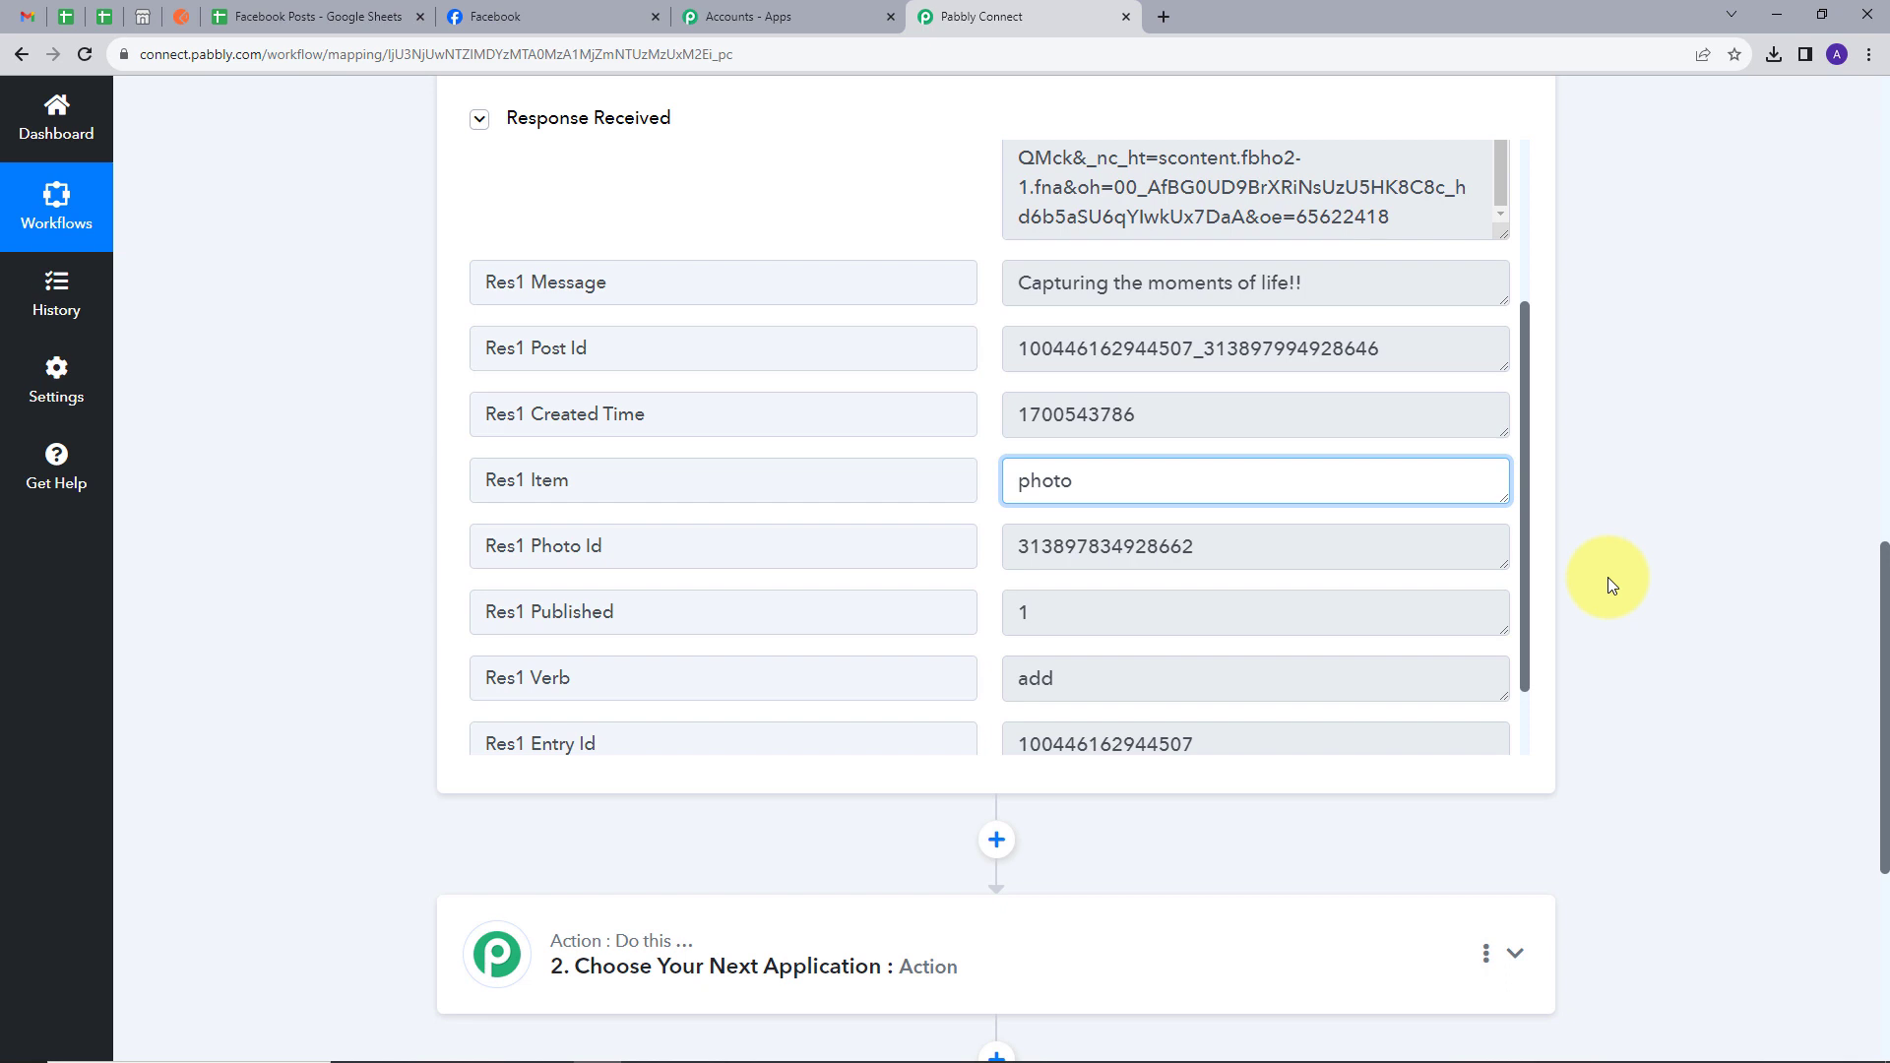
Set the workflow's action app to Google Sheets with Add New Row as the action event
scroll(1609, 581, "down", 2)
left_click(1177, 734)
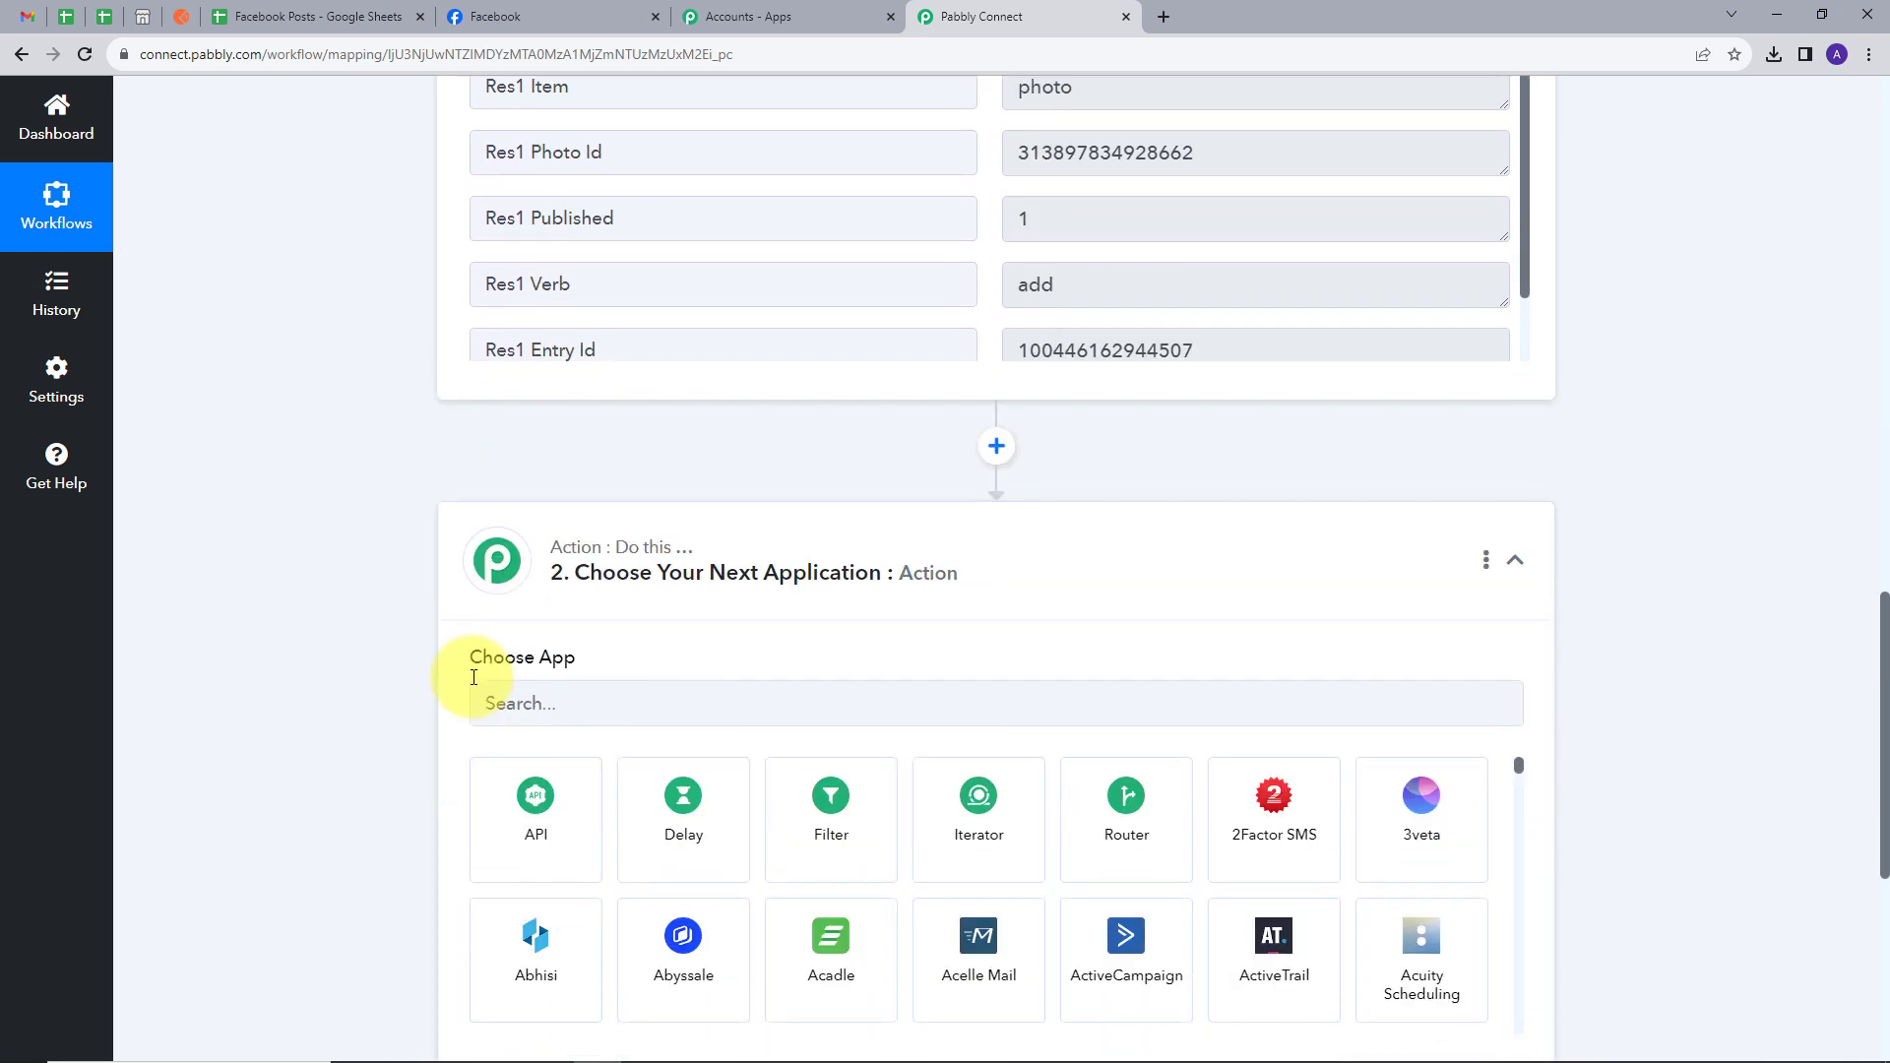
left_click(622, 716)
type("Goog")
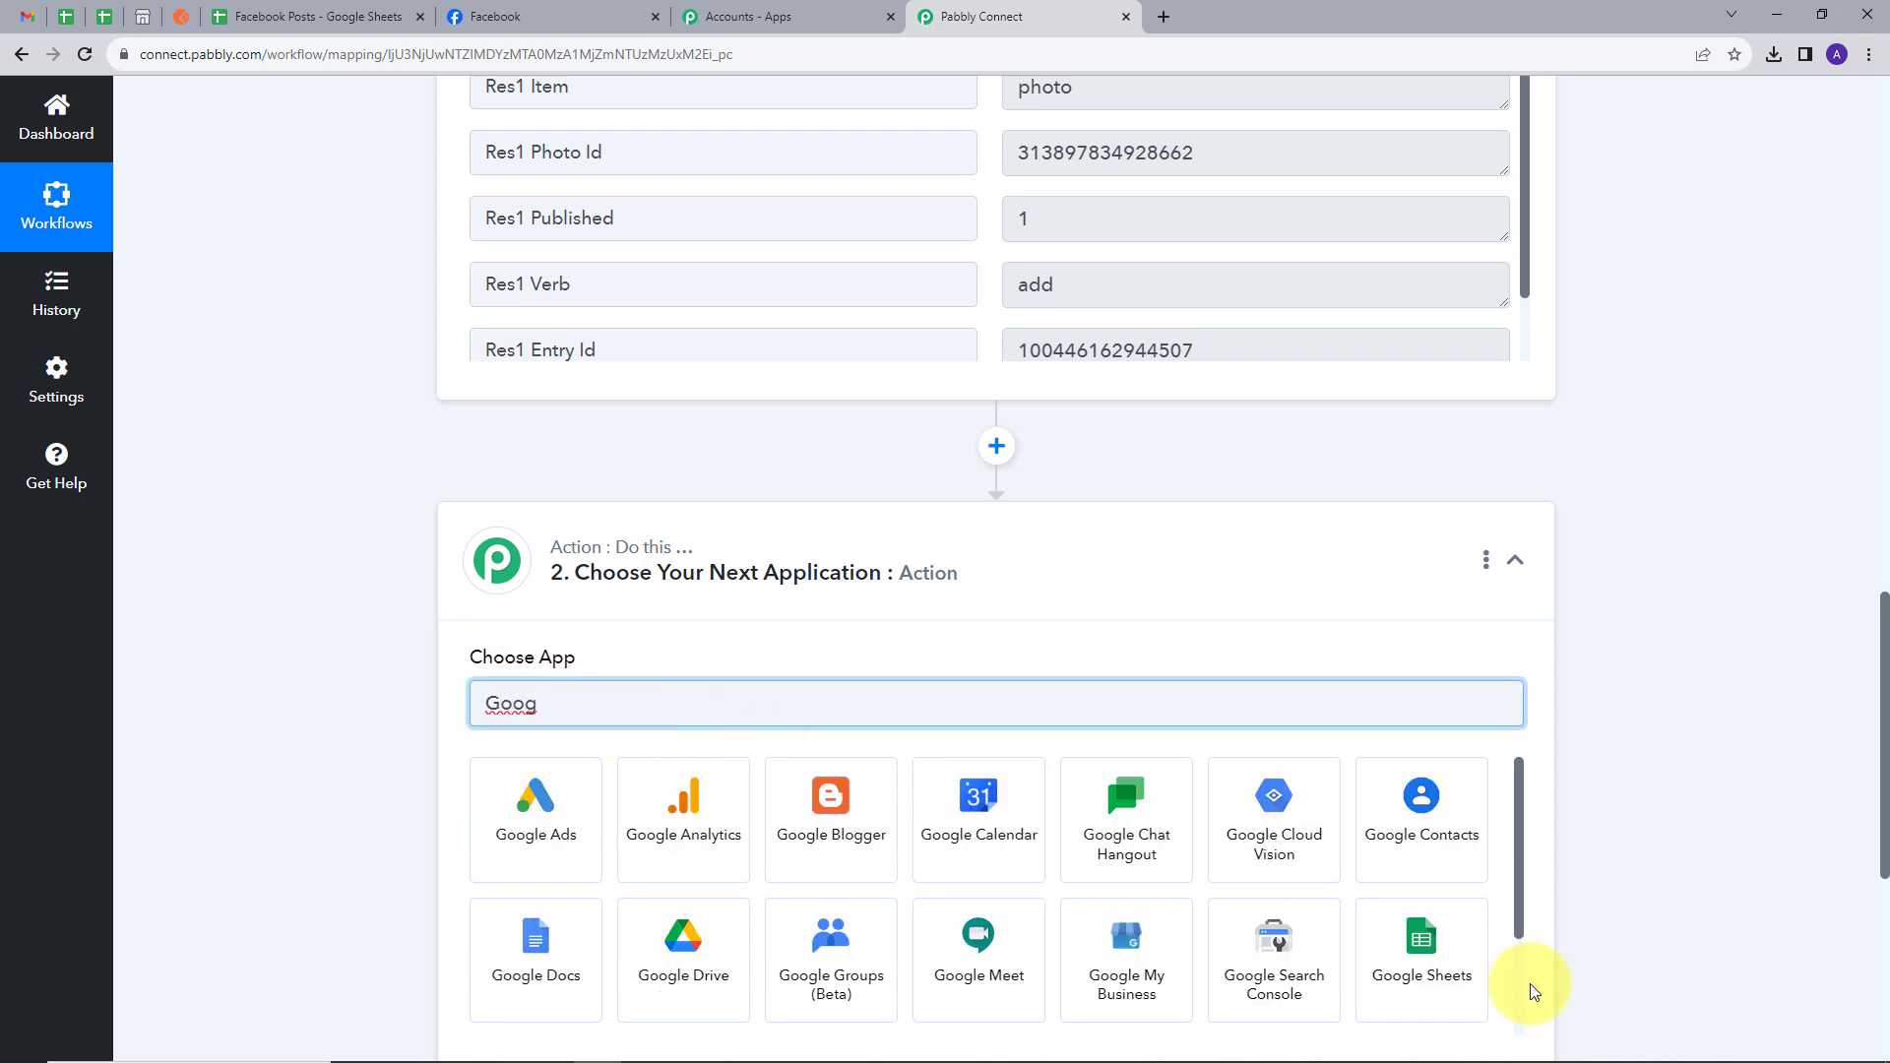
left_click(1417, 960)
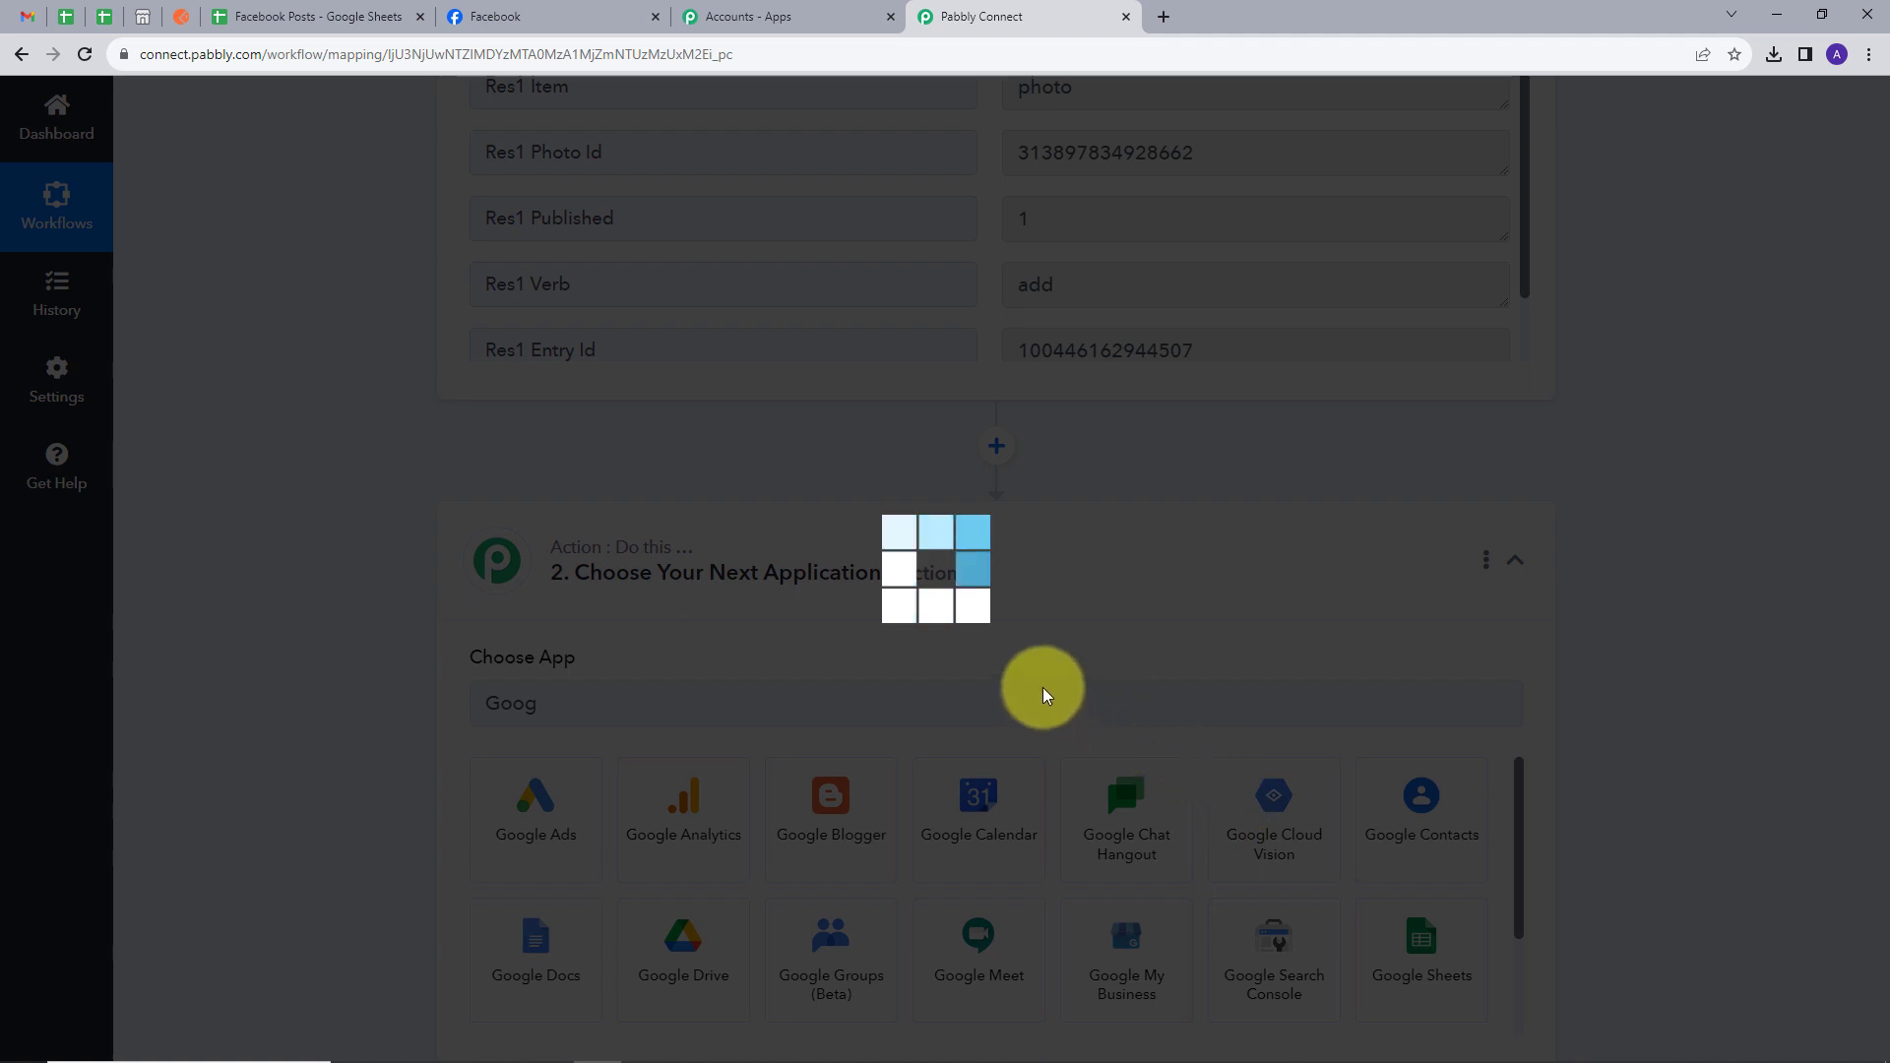
scroll(734, 646, "down", 1)
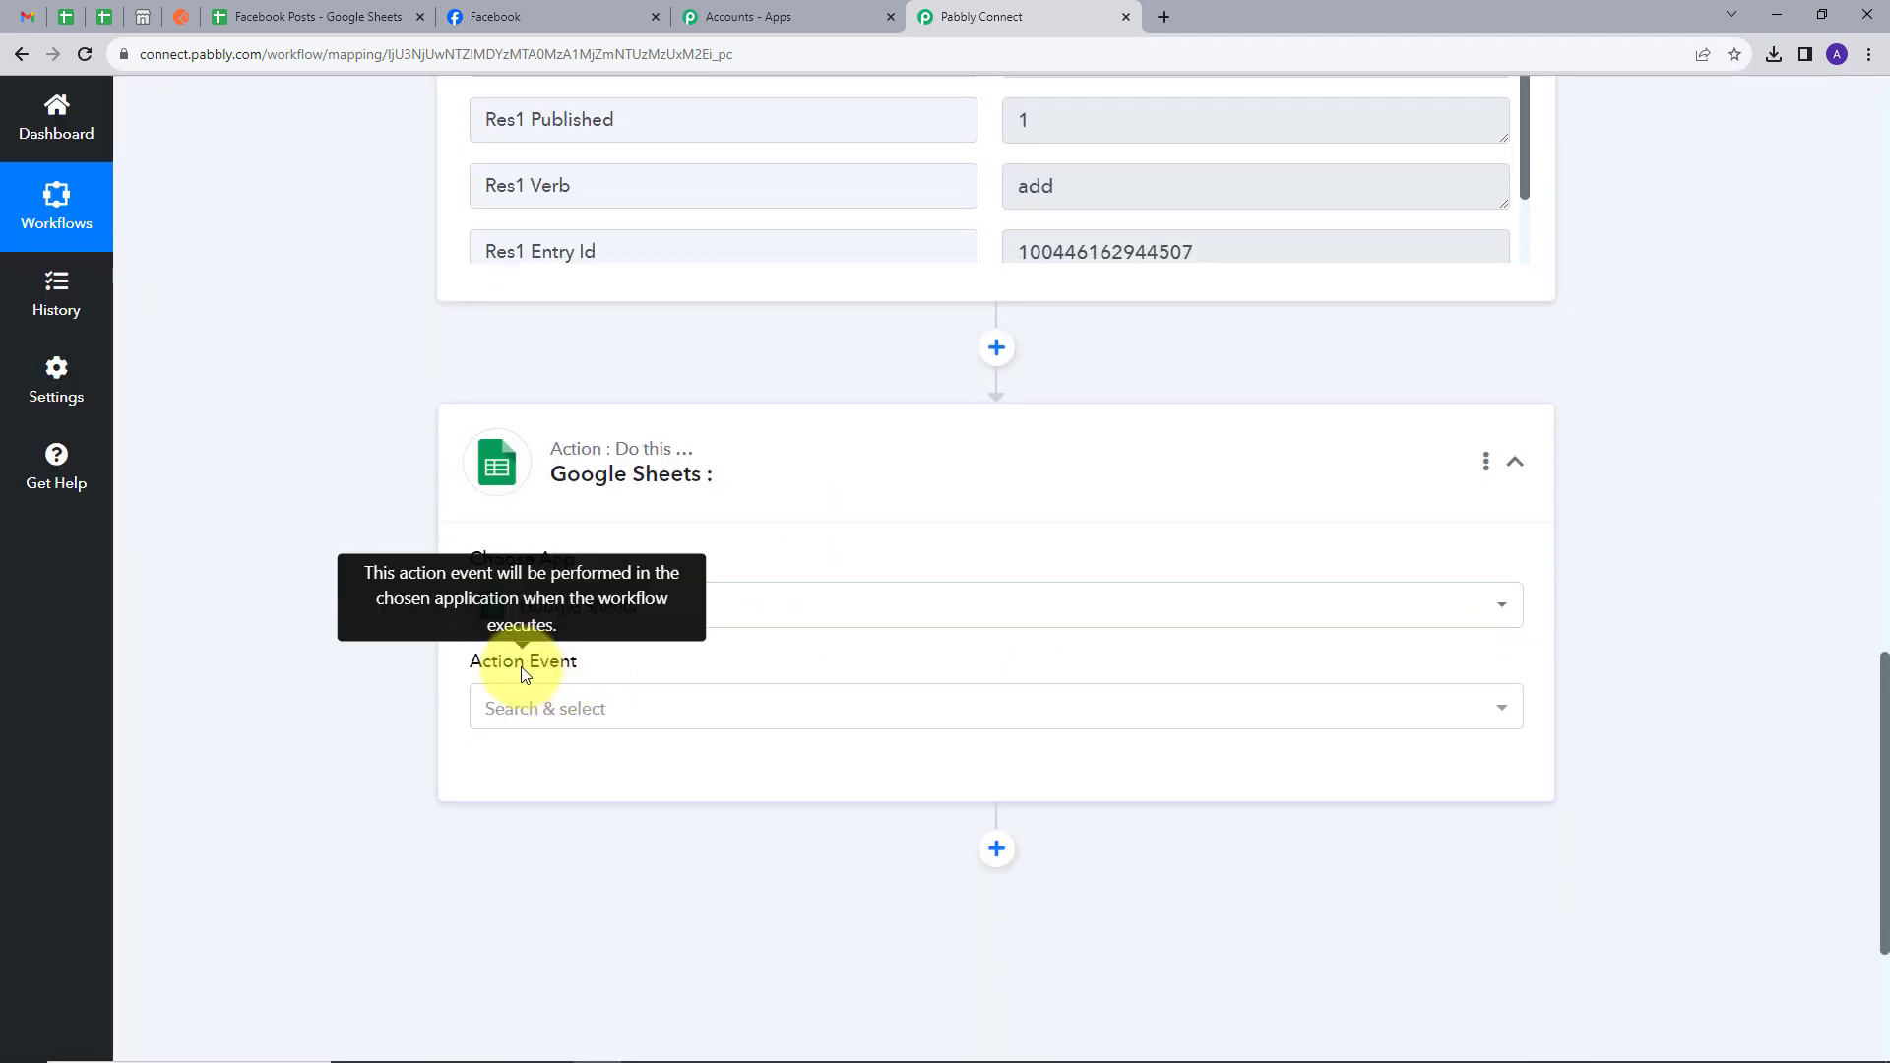
left_click(825, 709)
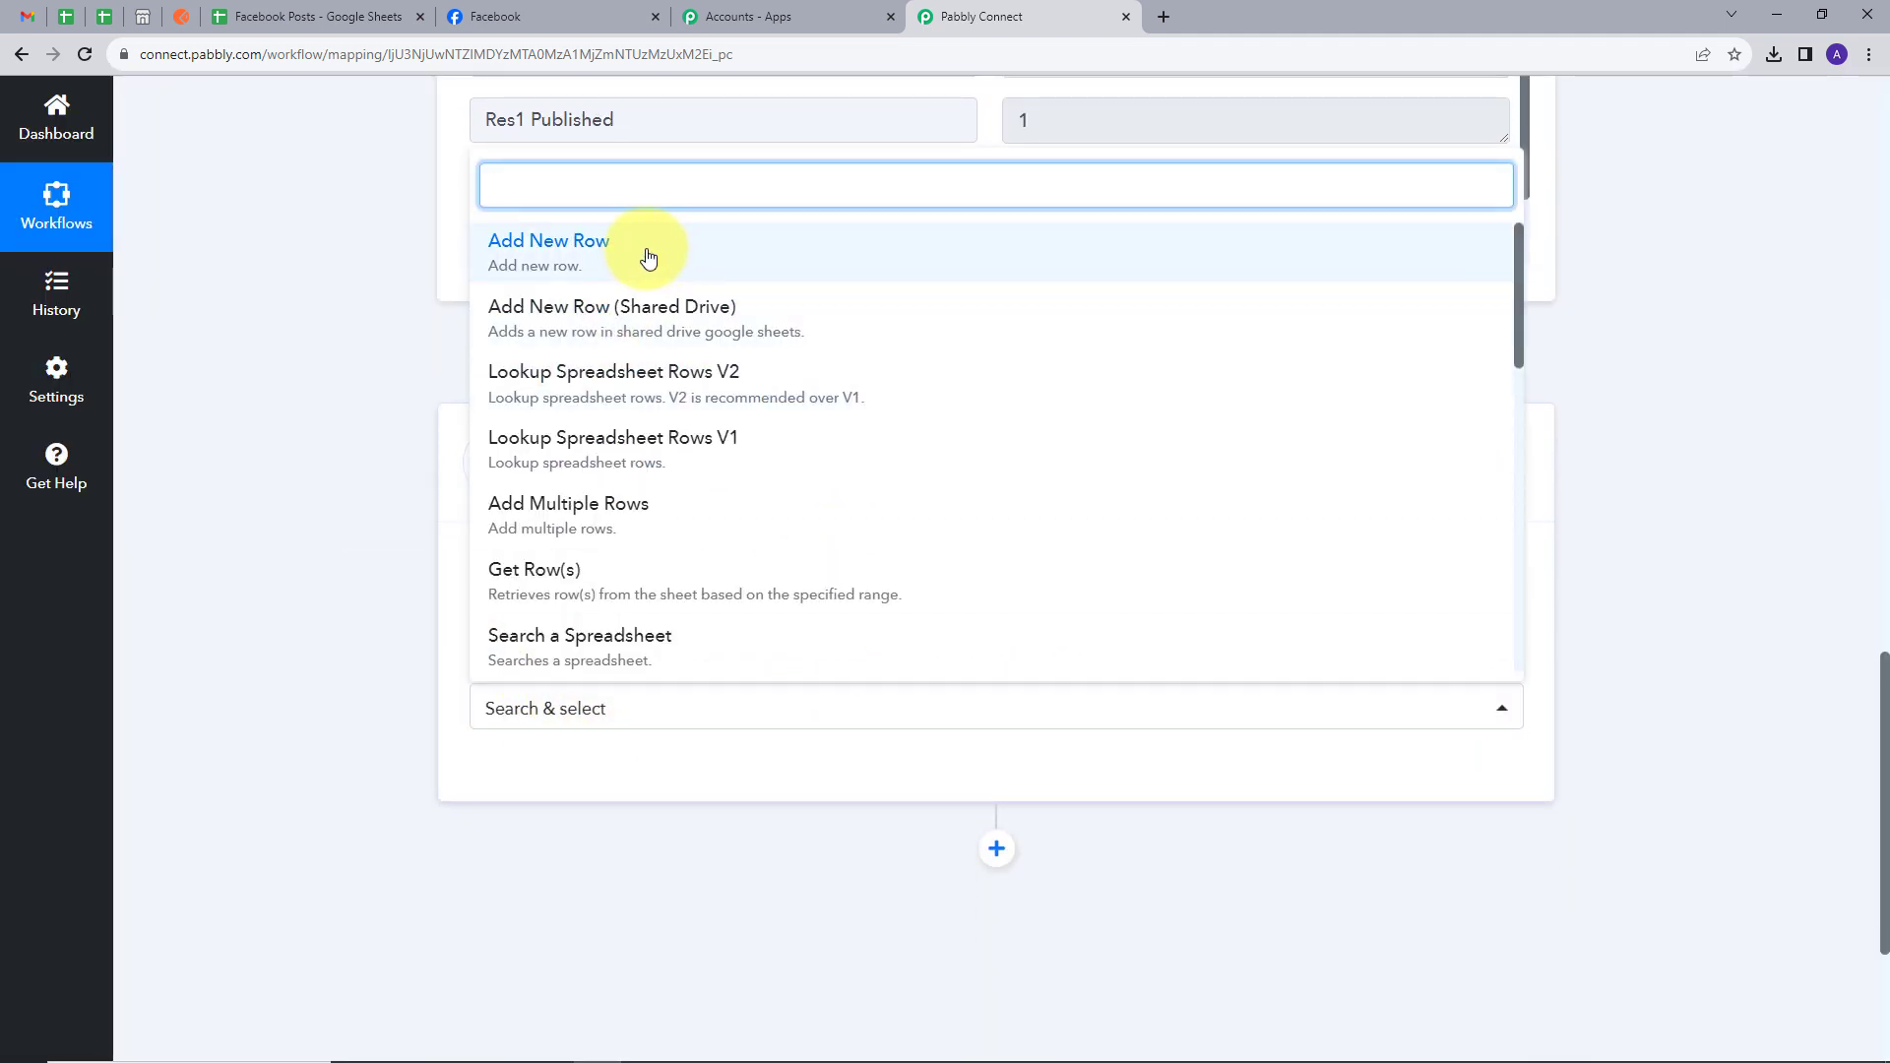
left_click(592, 258)
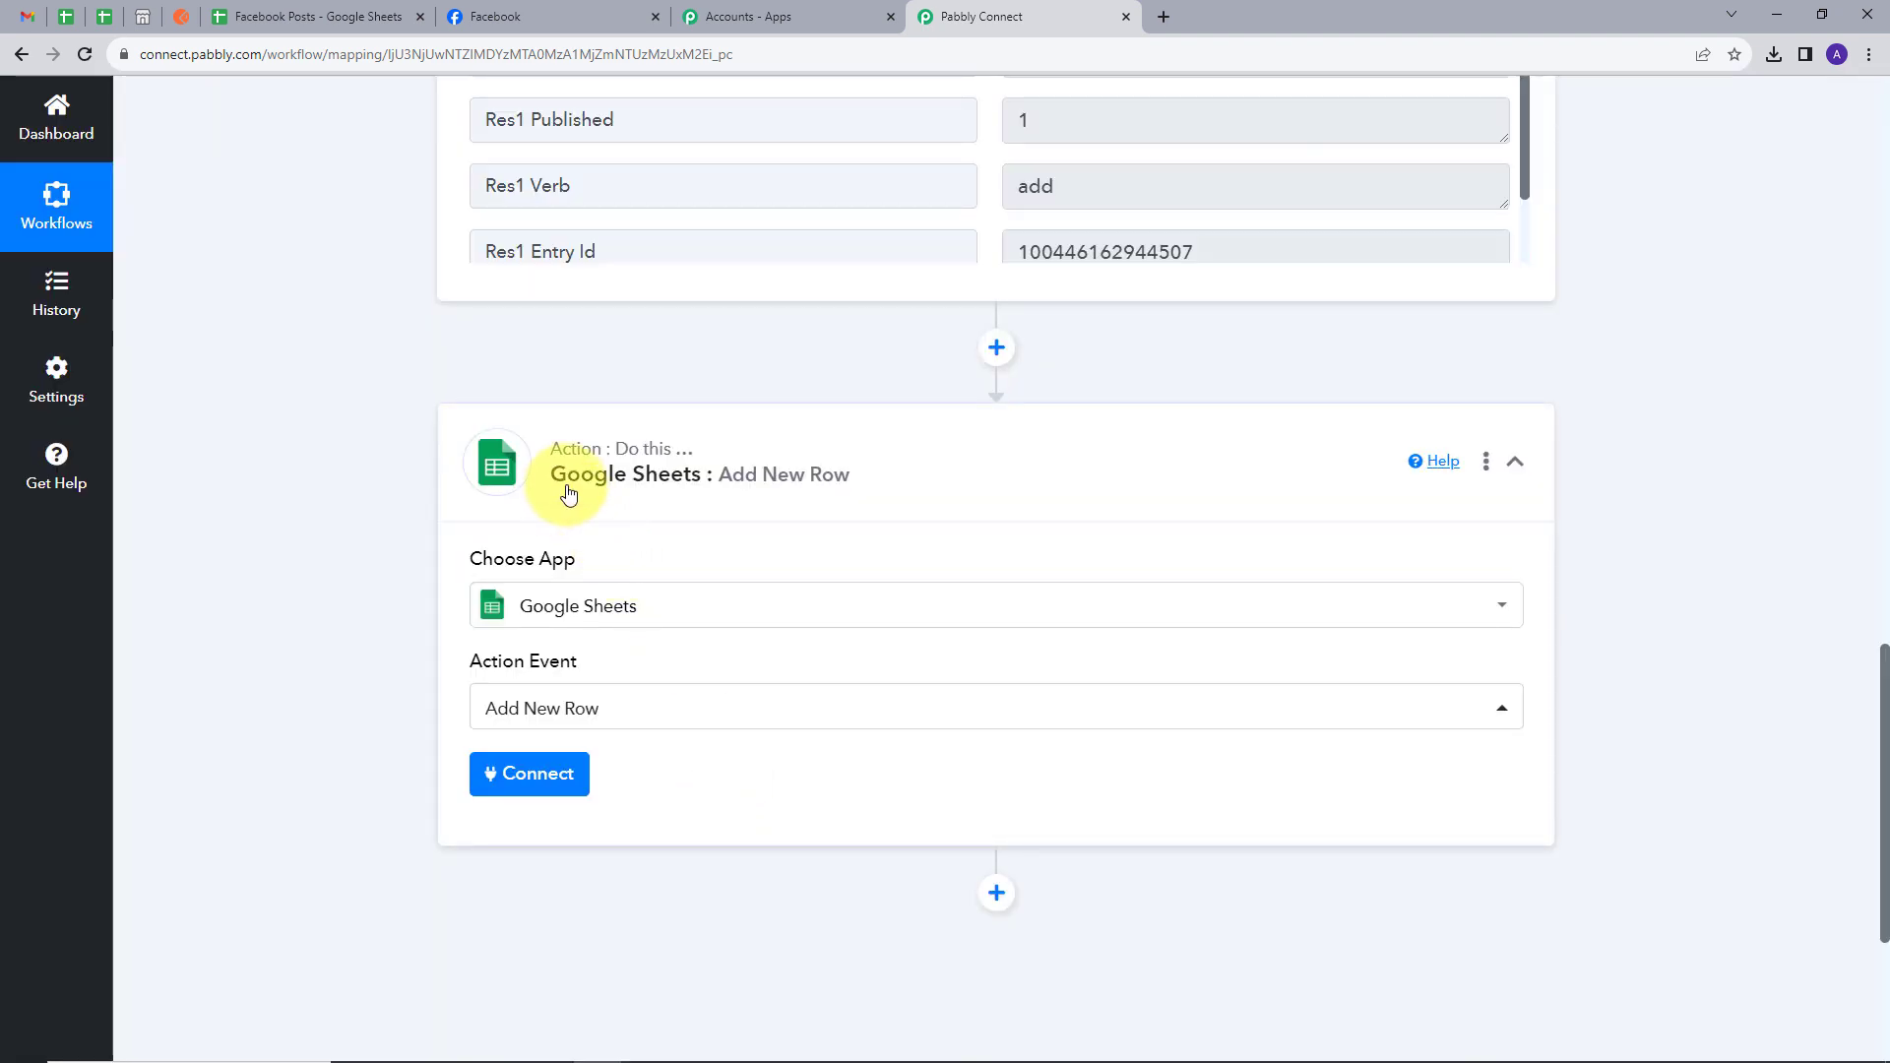
Add a new Google Sheets connection for the action, sign in with Google and allow the requested access
left_click(527, 778)
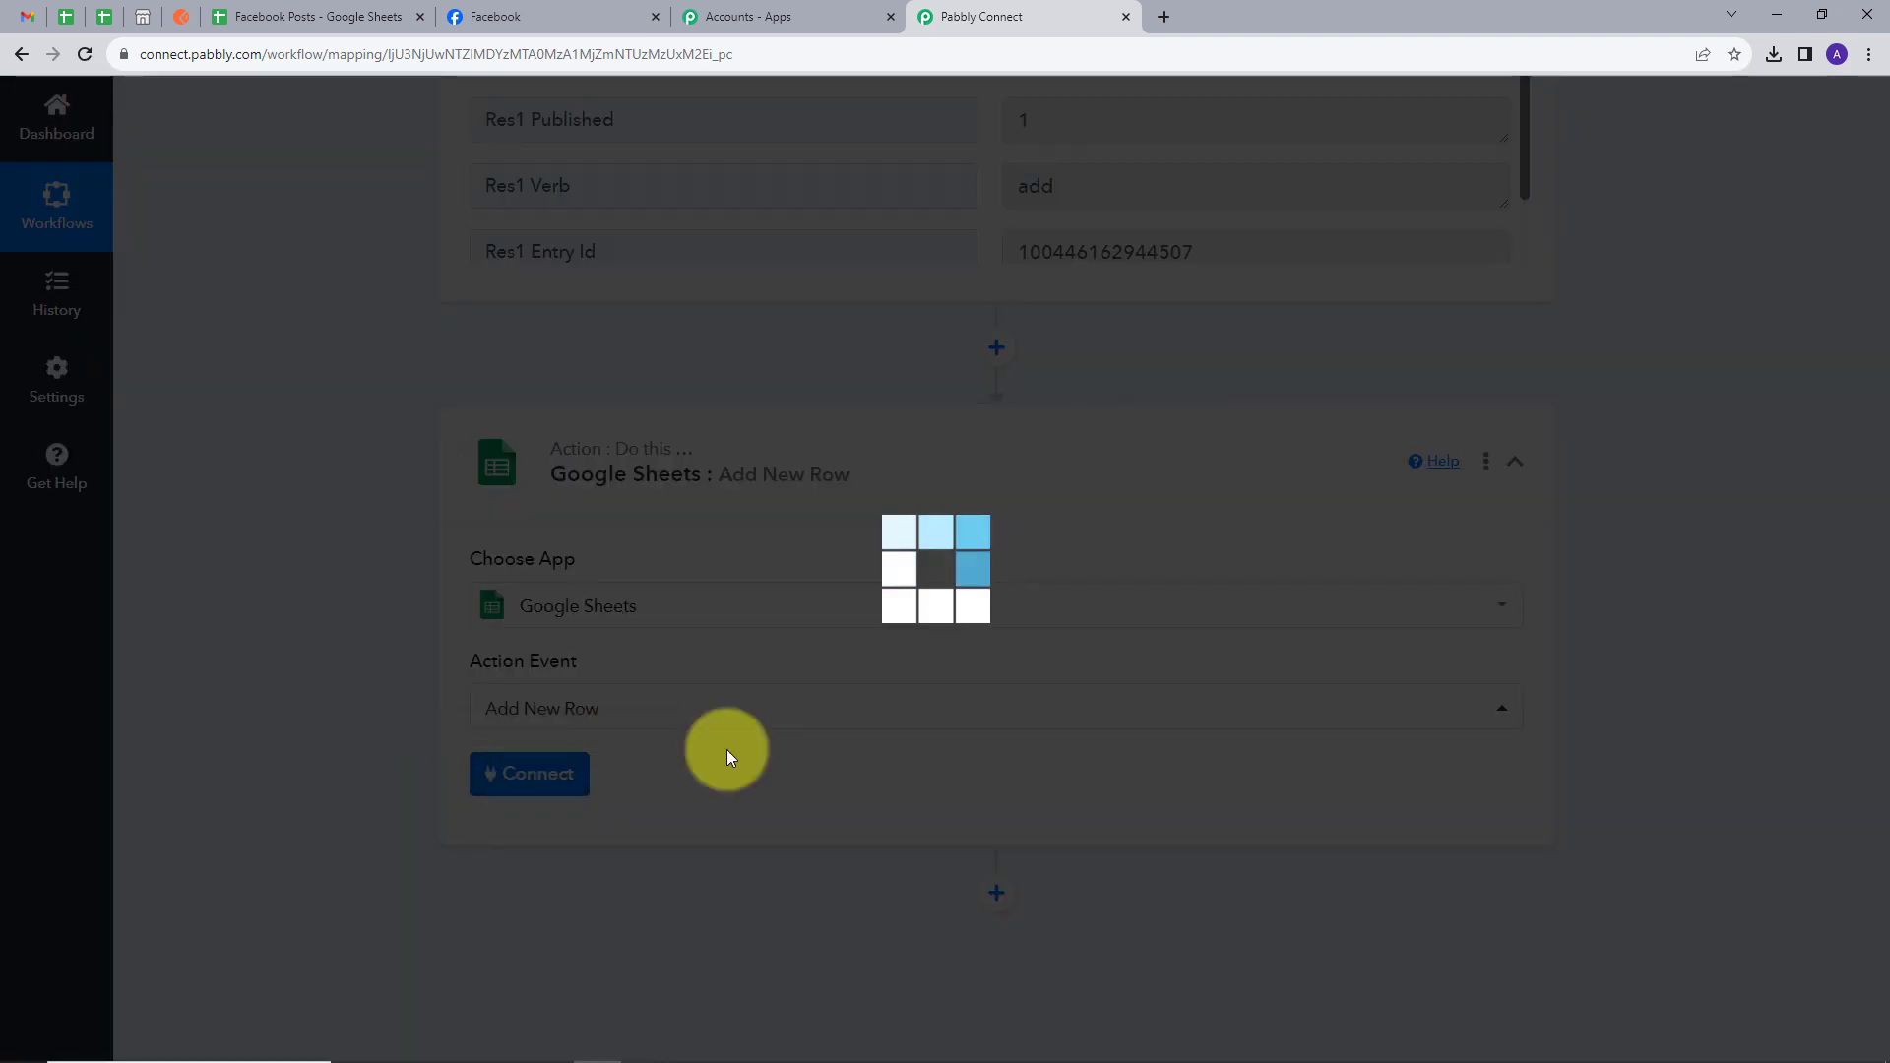
left_click(1038, 324)
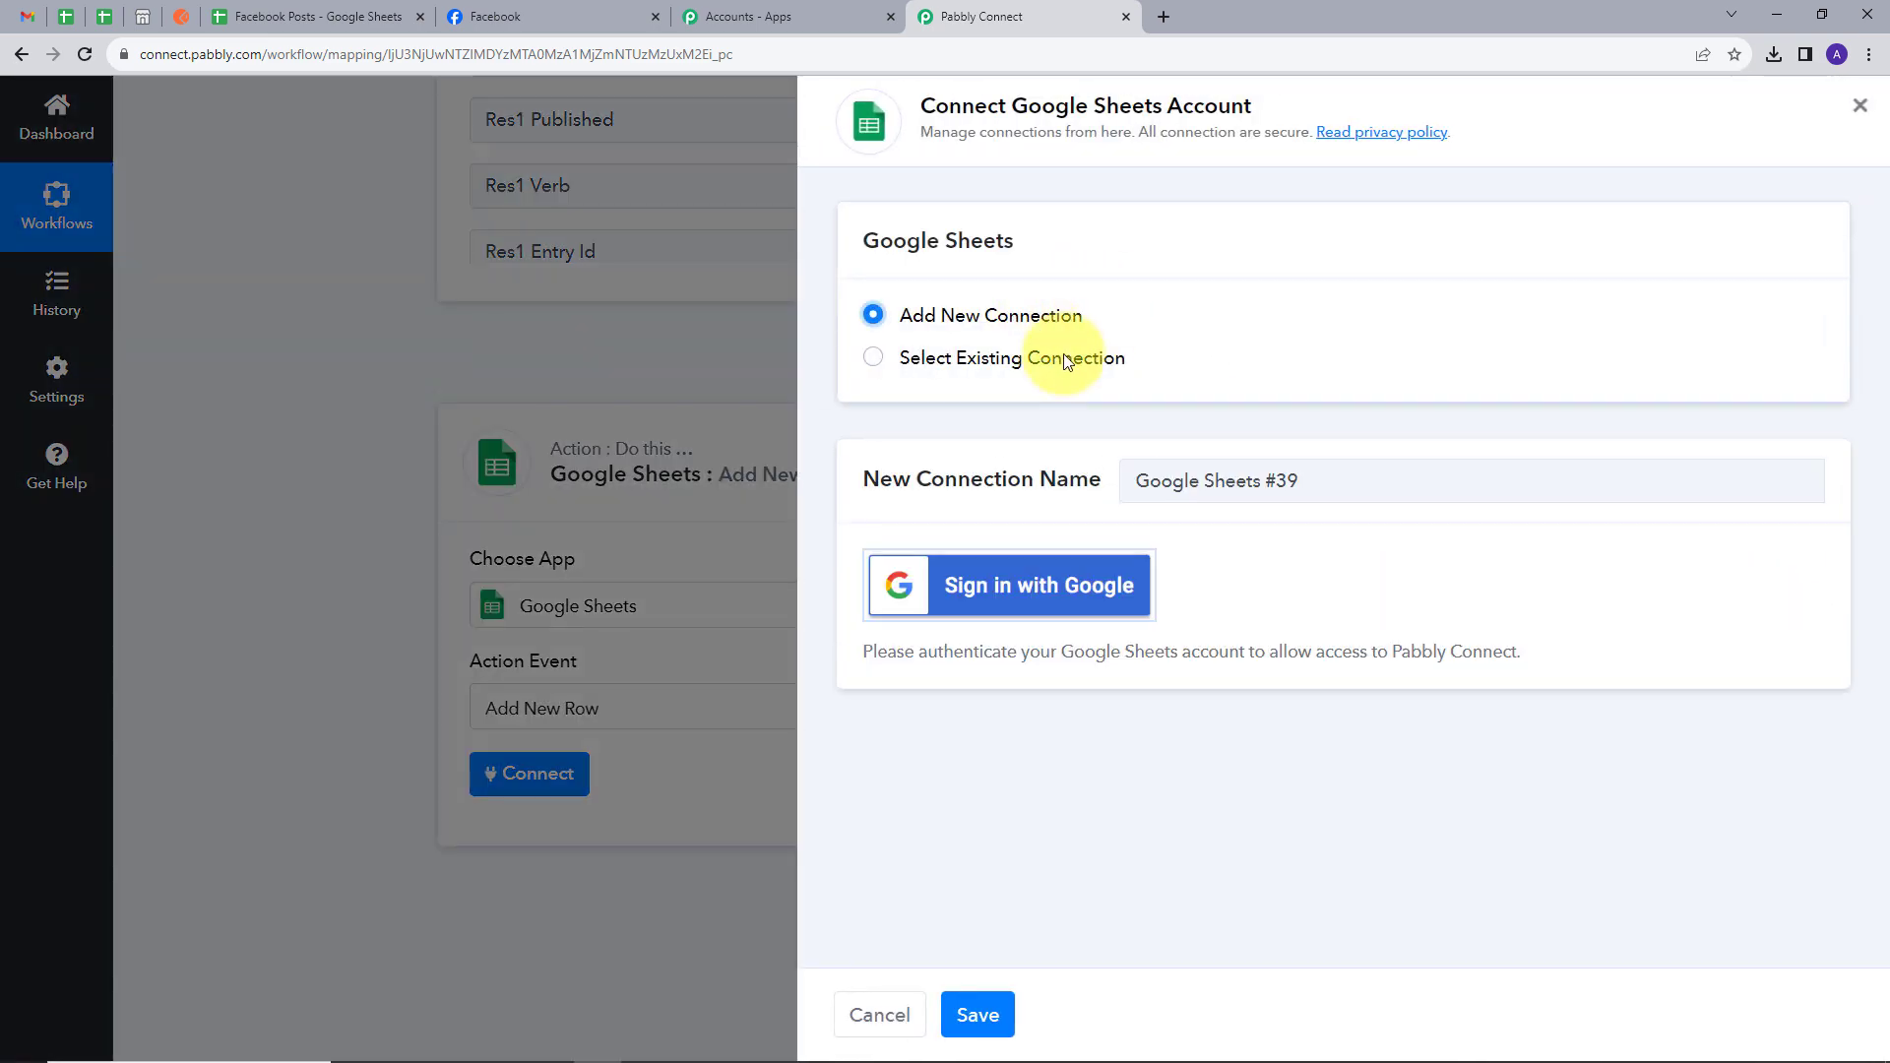
left_click(1051, 603)
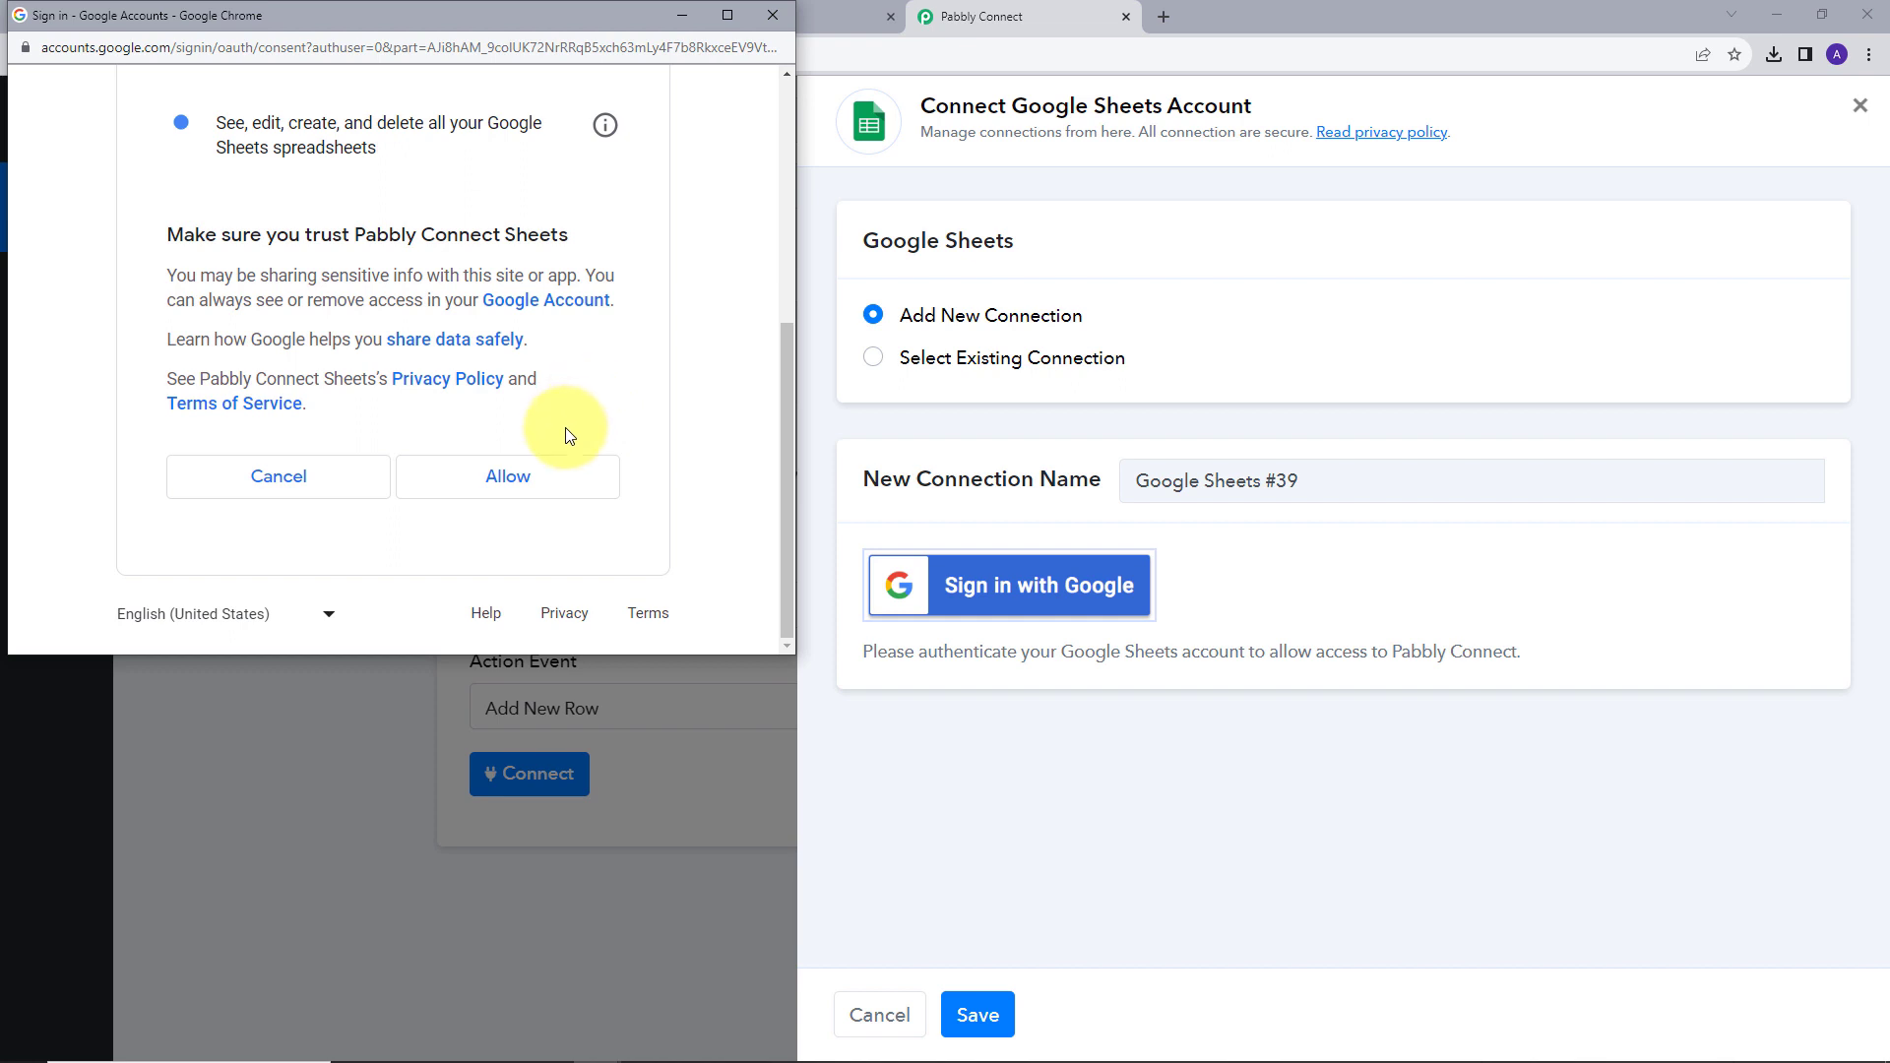
left_click(513, 483)
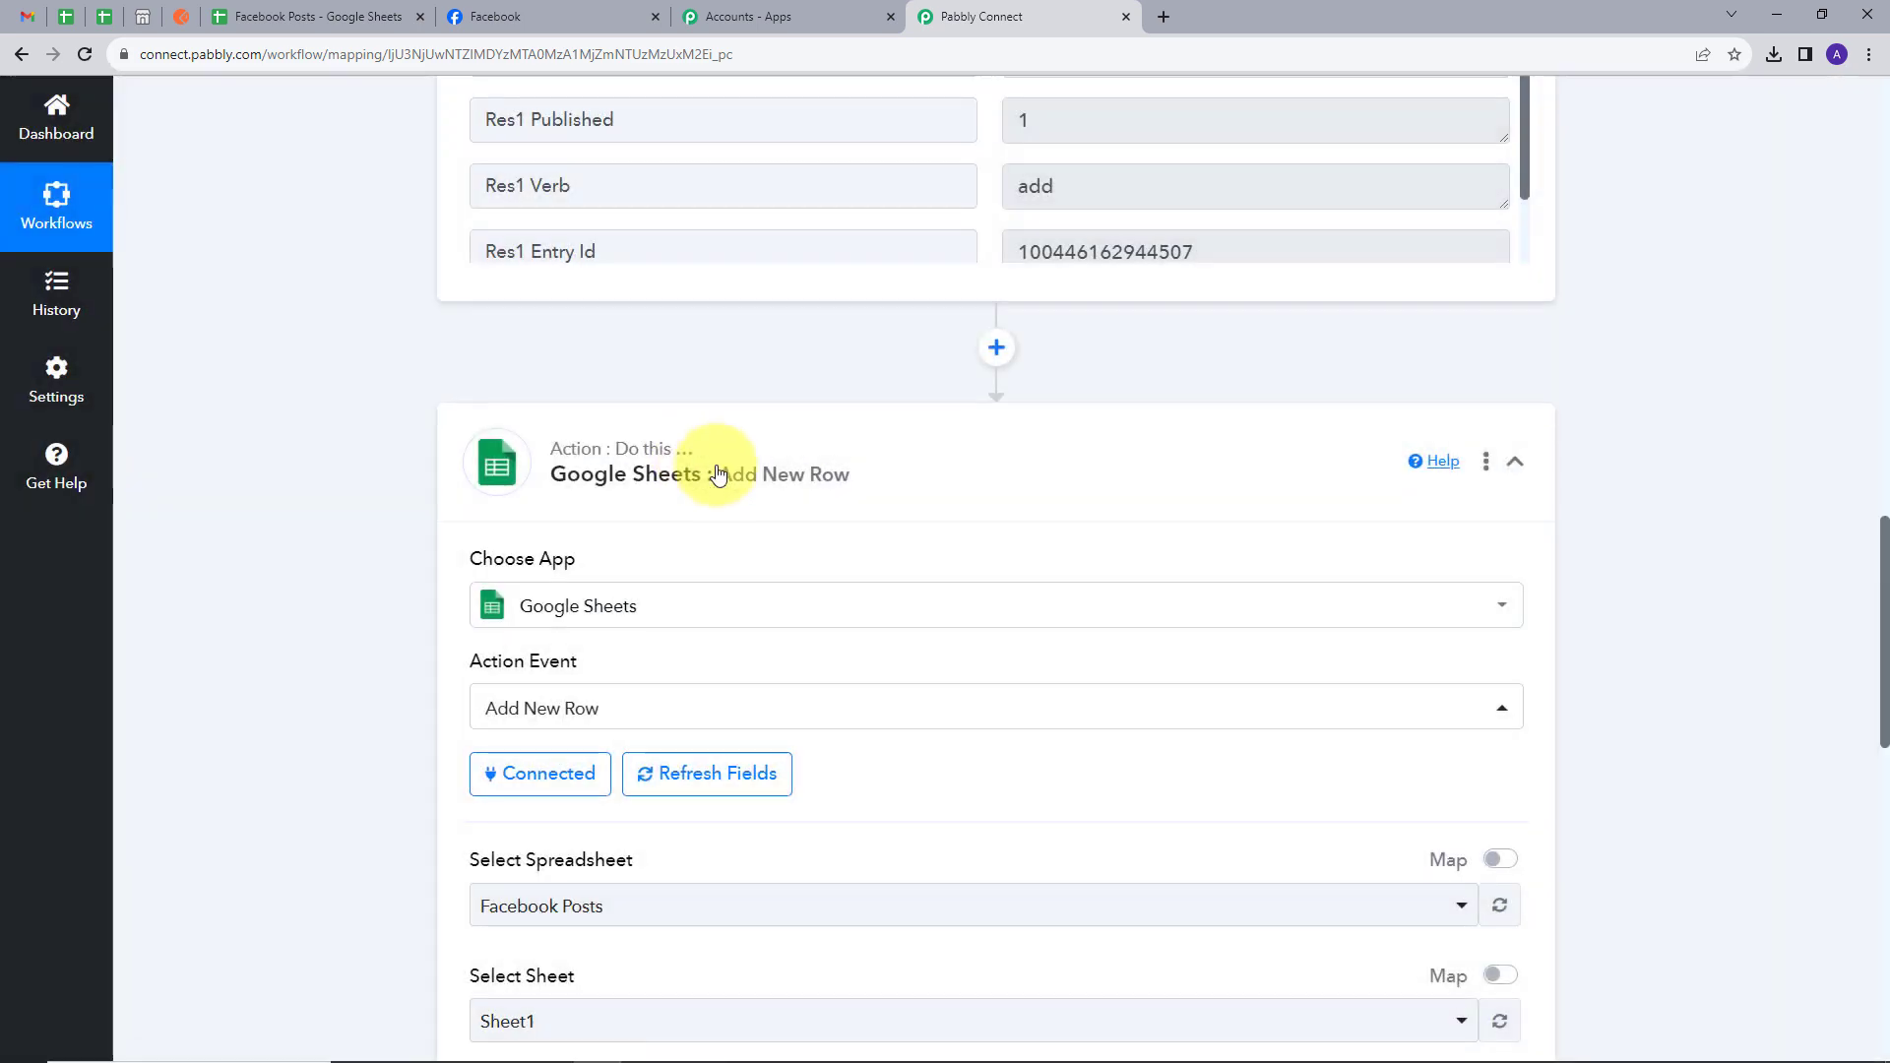
Compare the action's spreadsheet, sheet and column fields with the columns of the Facebook Posts spreadsheet
scroll(1152, 443, "down", 4)
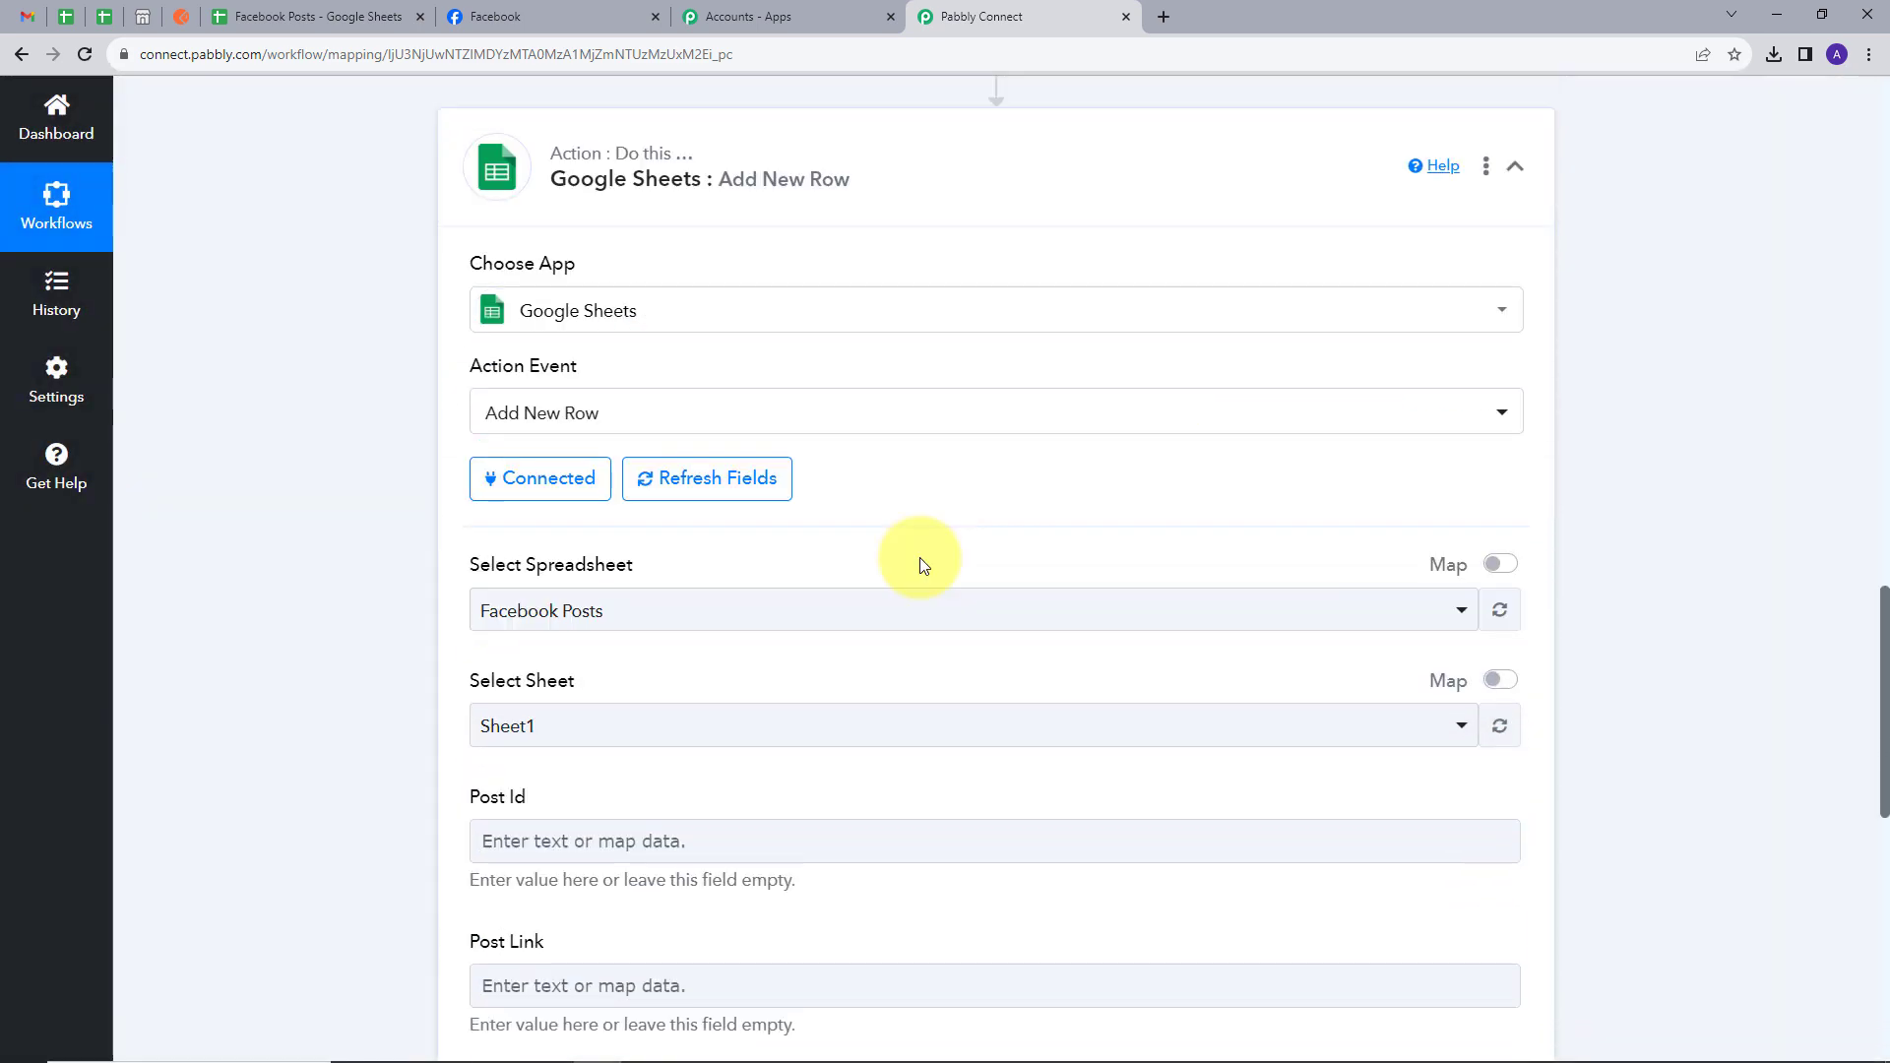
scroll(717, 667, "down", 3)
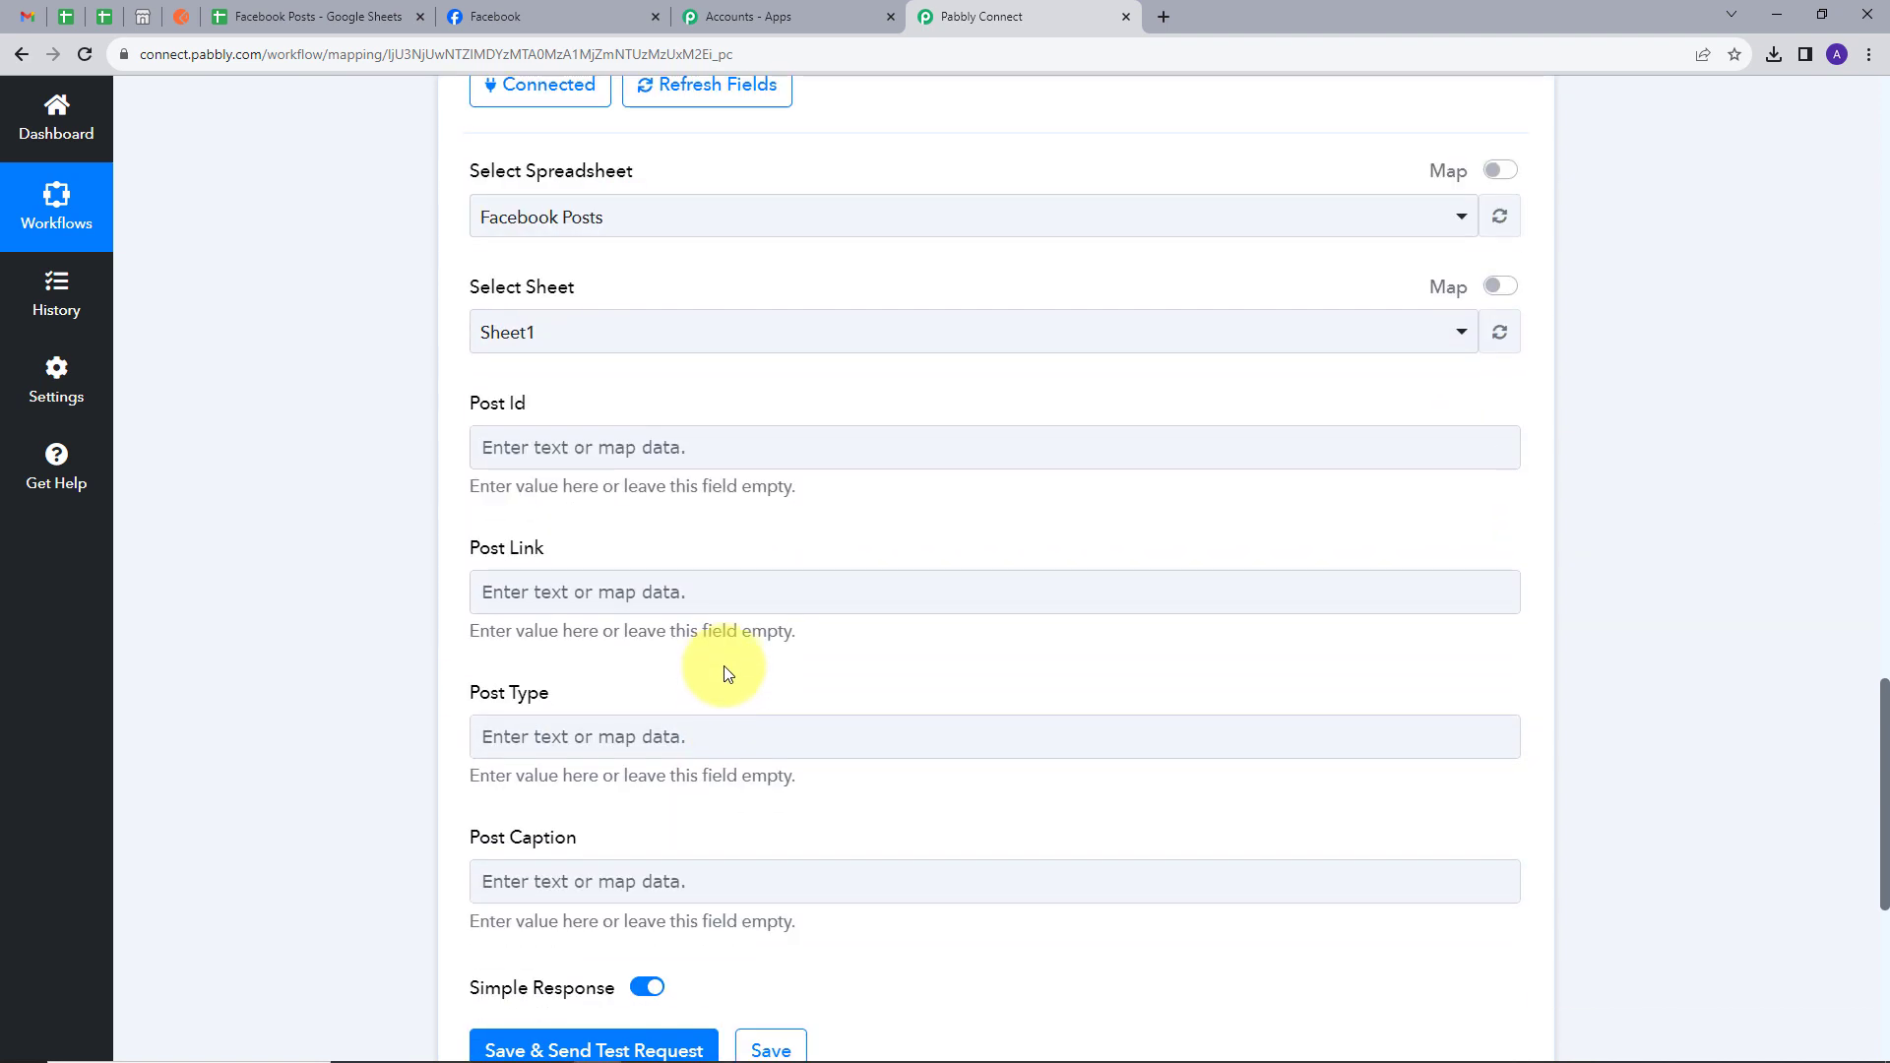
scroll(665, 476, "up", 2)
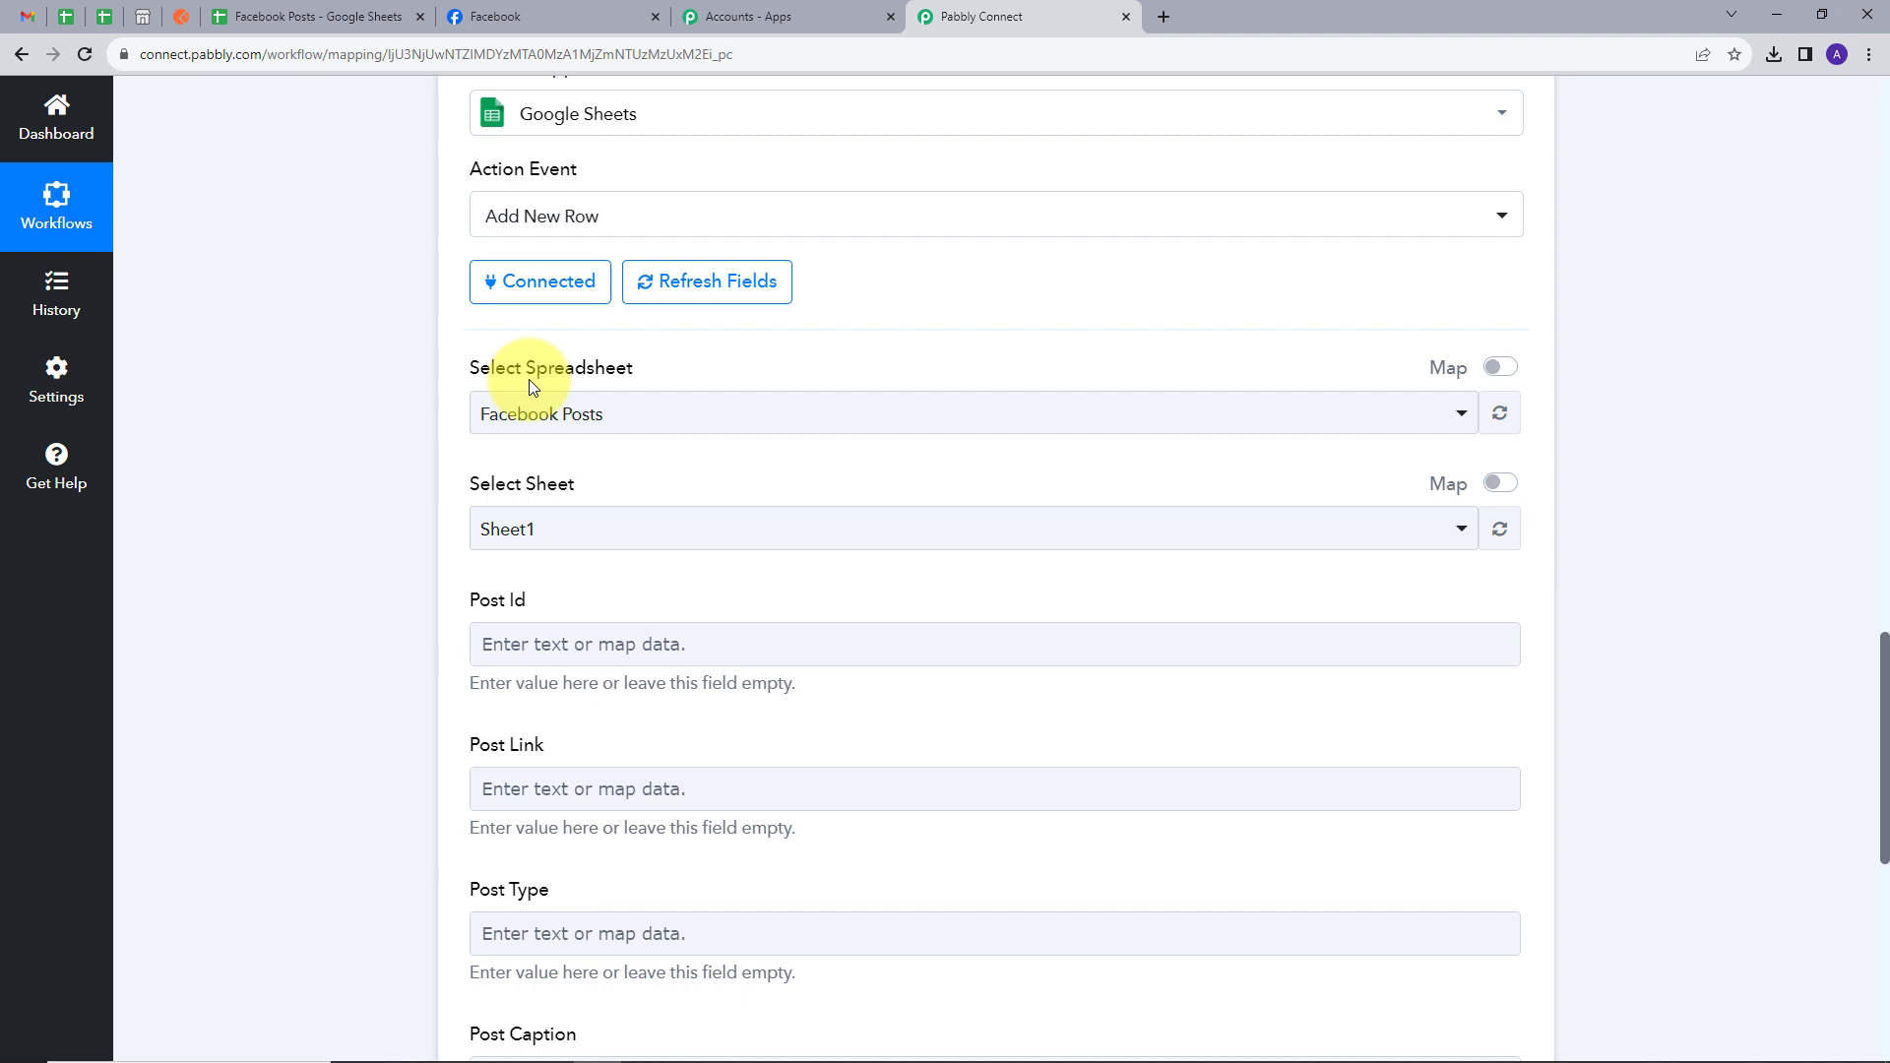
left_click(292, 20)
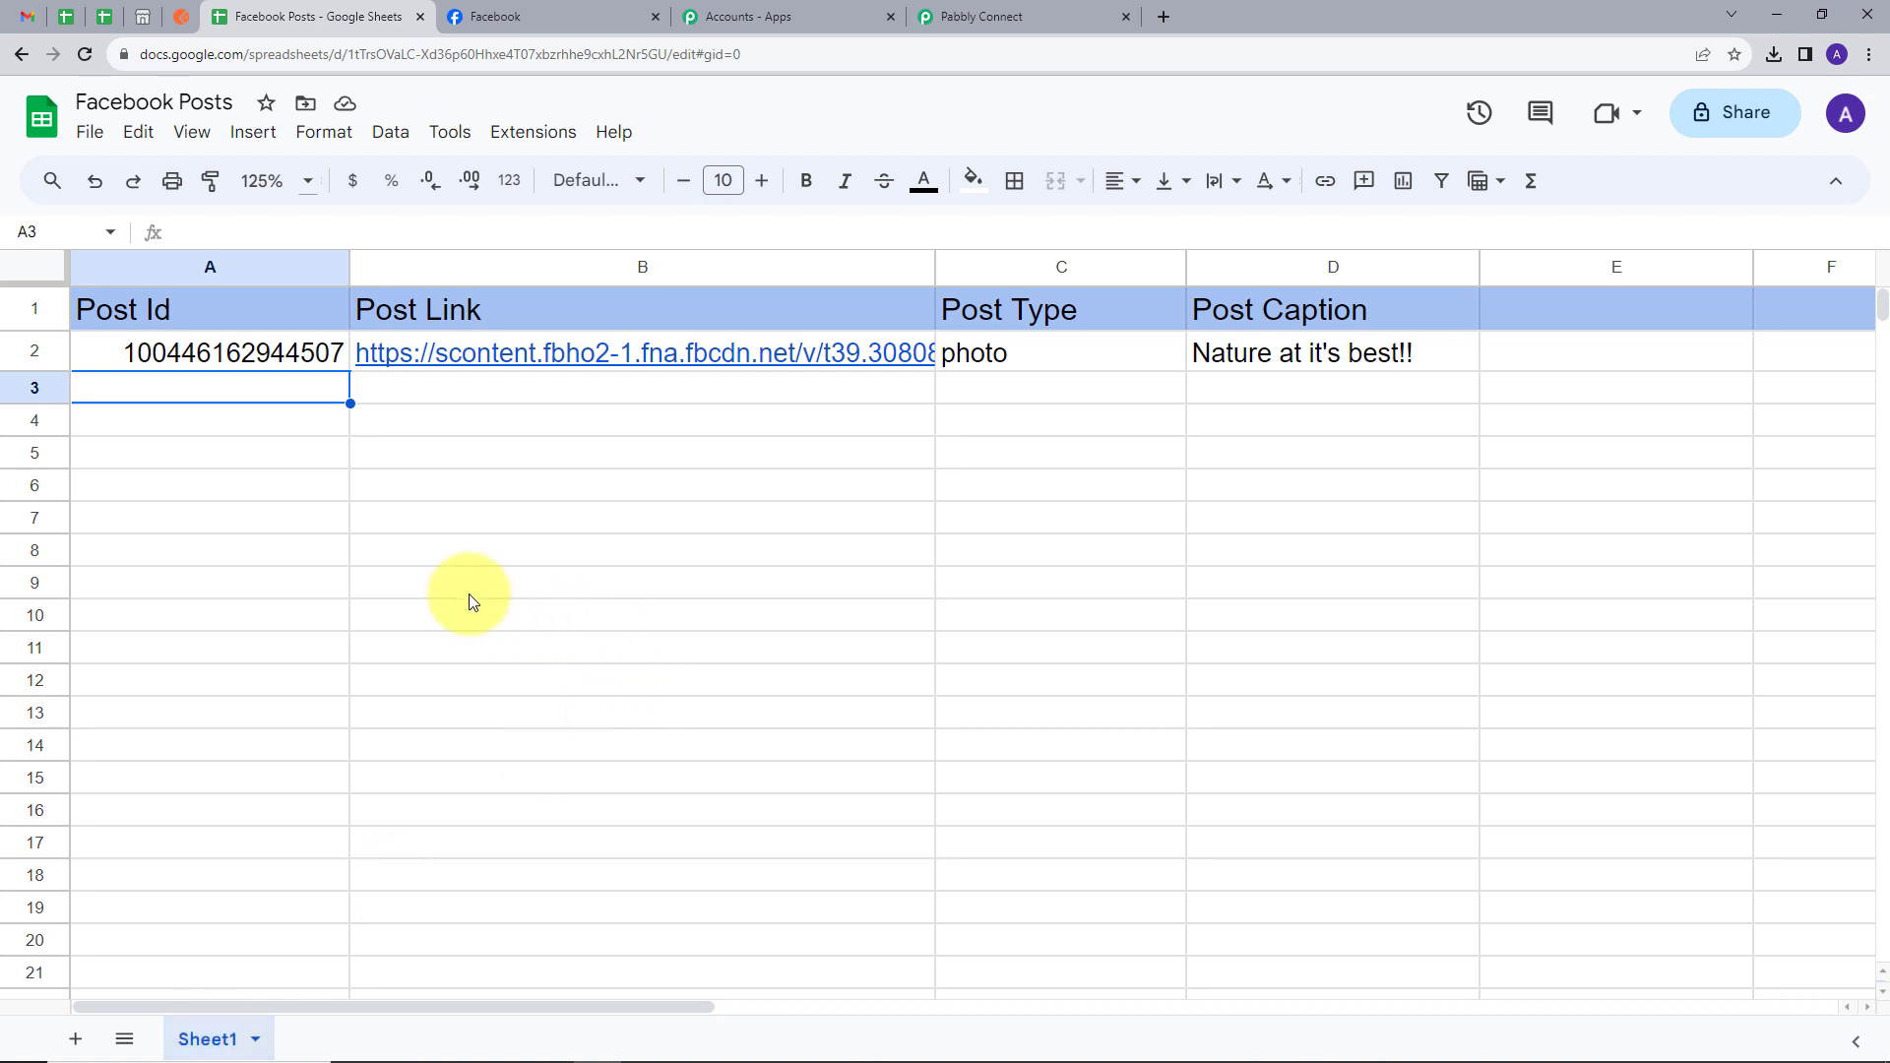
left_click(1000, 16)
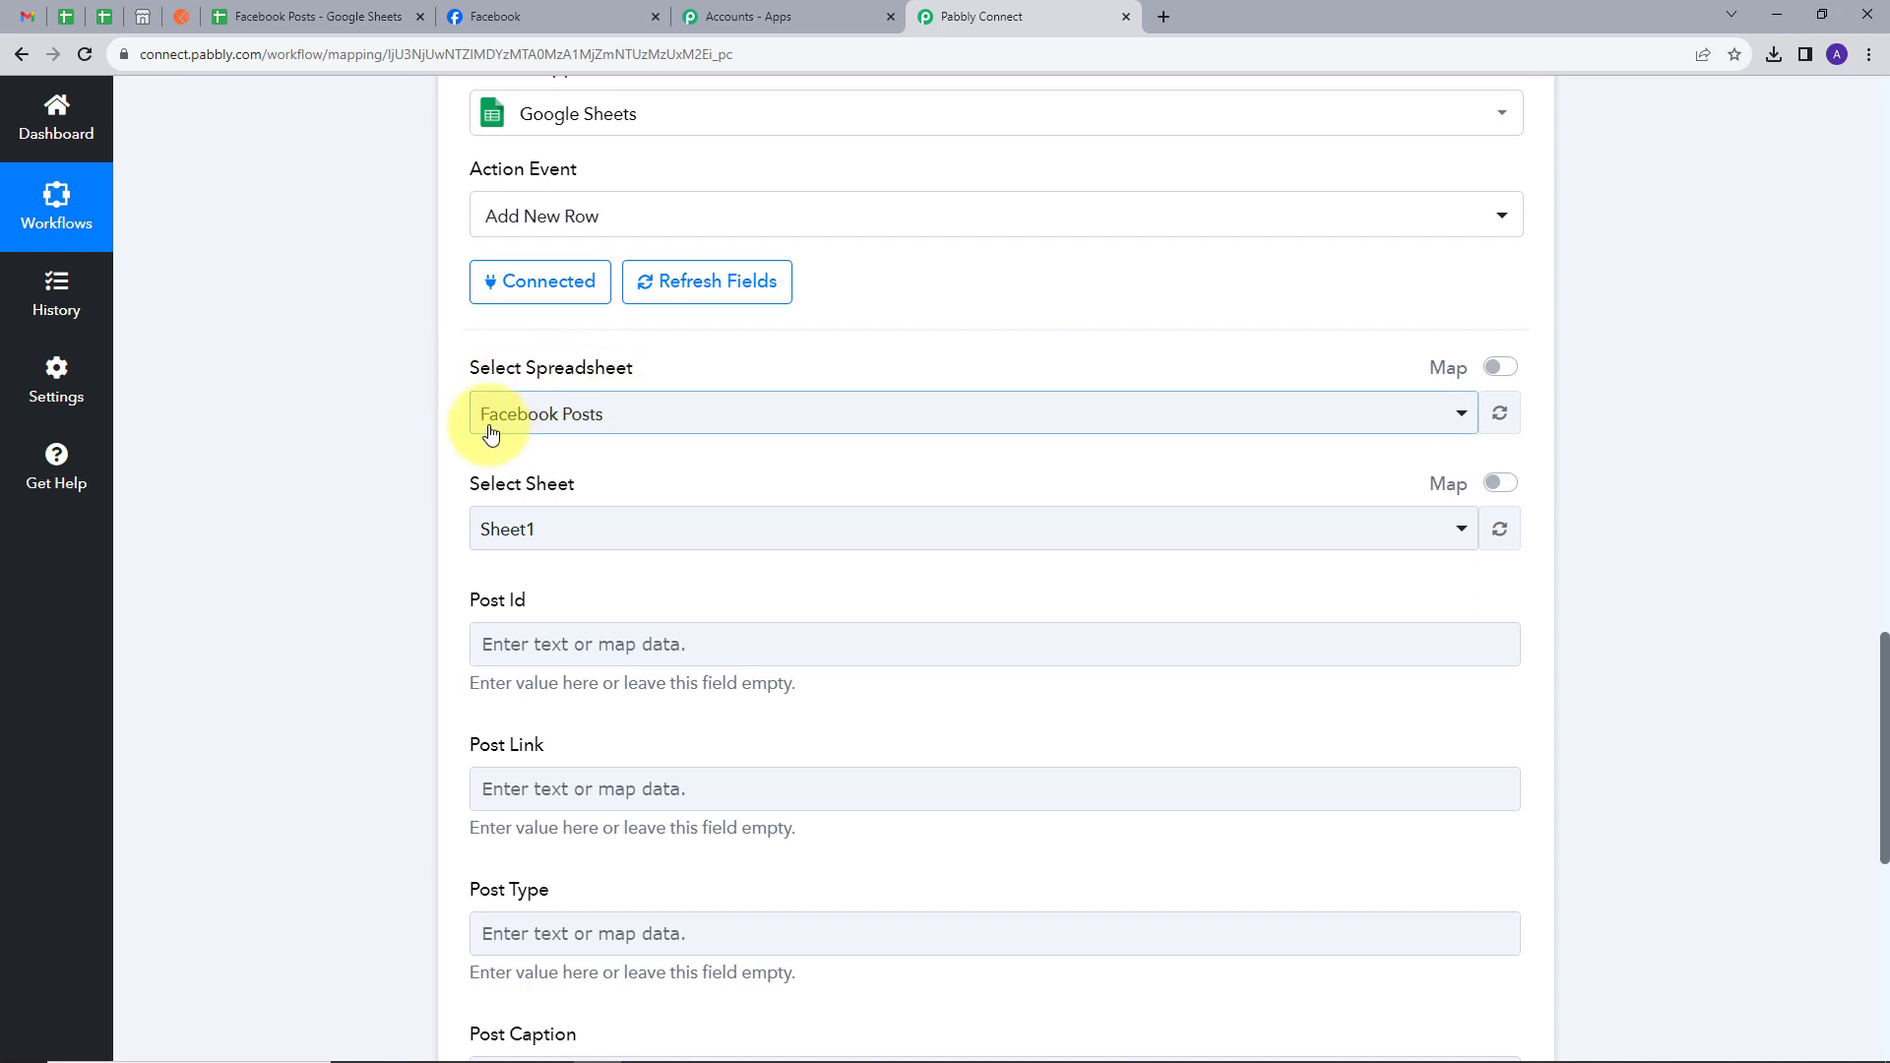
scroll(625, 443, "down", 1)
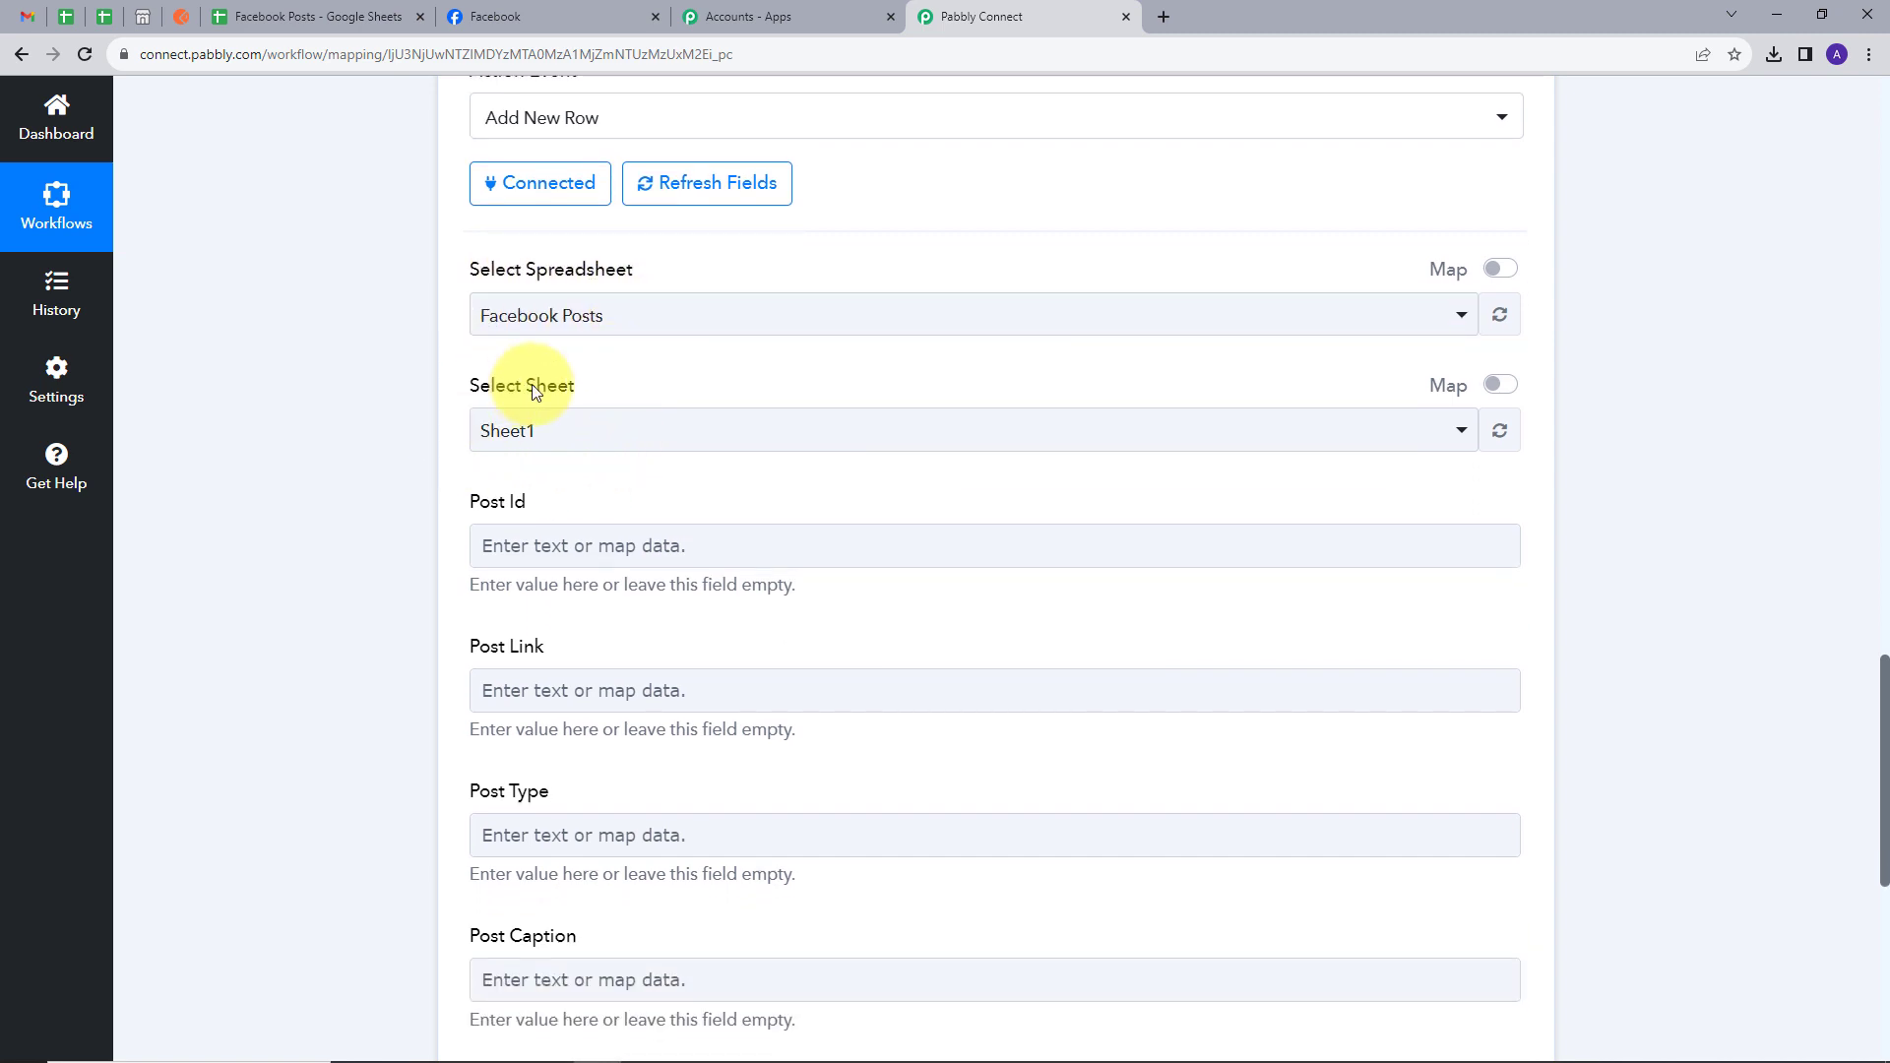
scroll(581, 482, "down", 1)
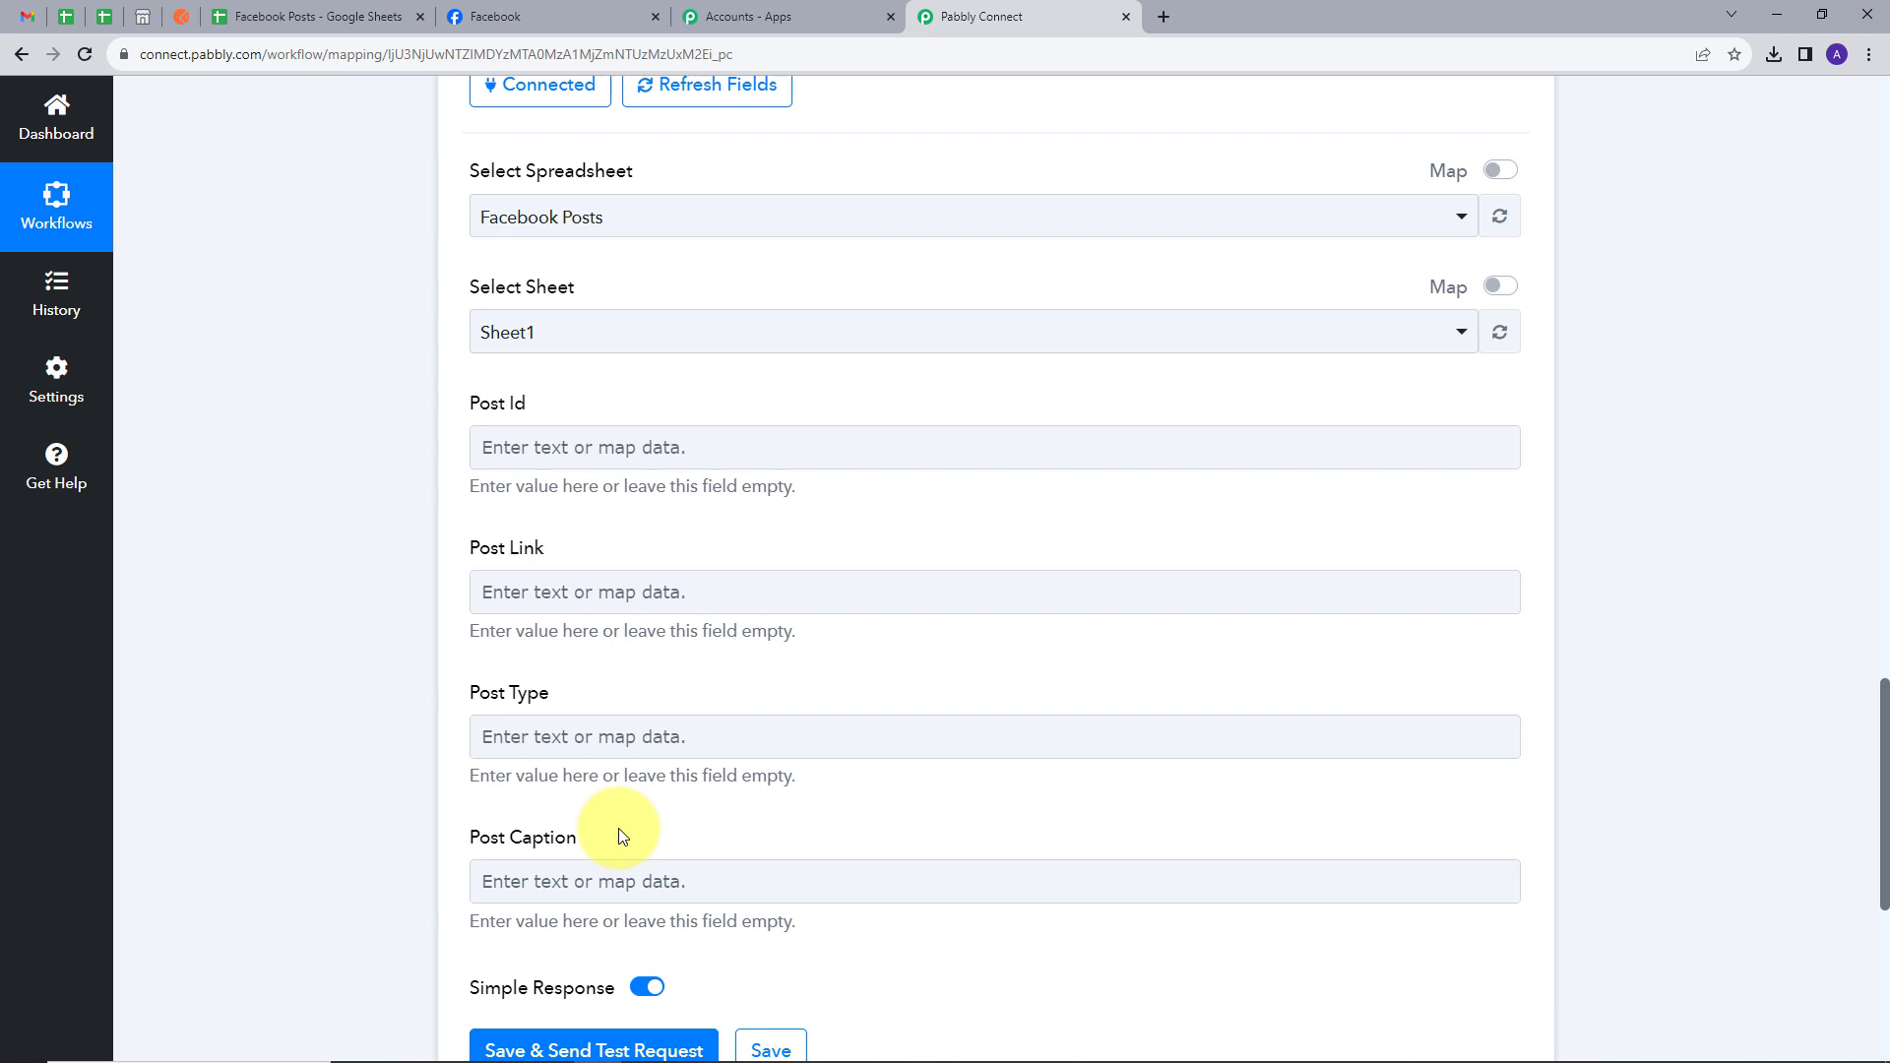
Map the Post Id field of the Google Sheets action to Res1 Post Id from the Facebook Pages trigger
left_click(625, 445)
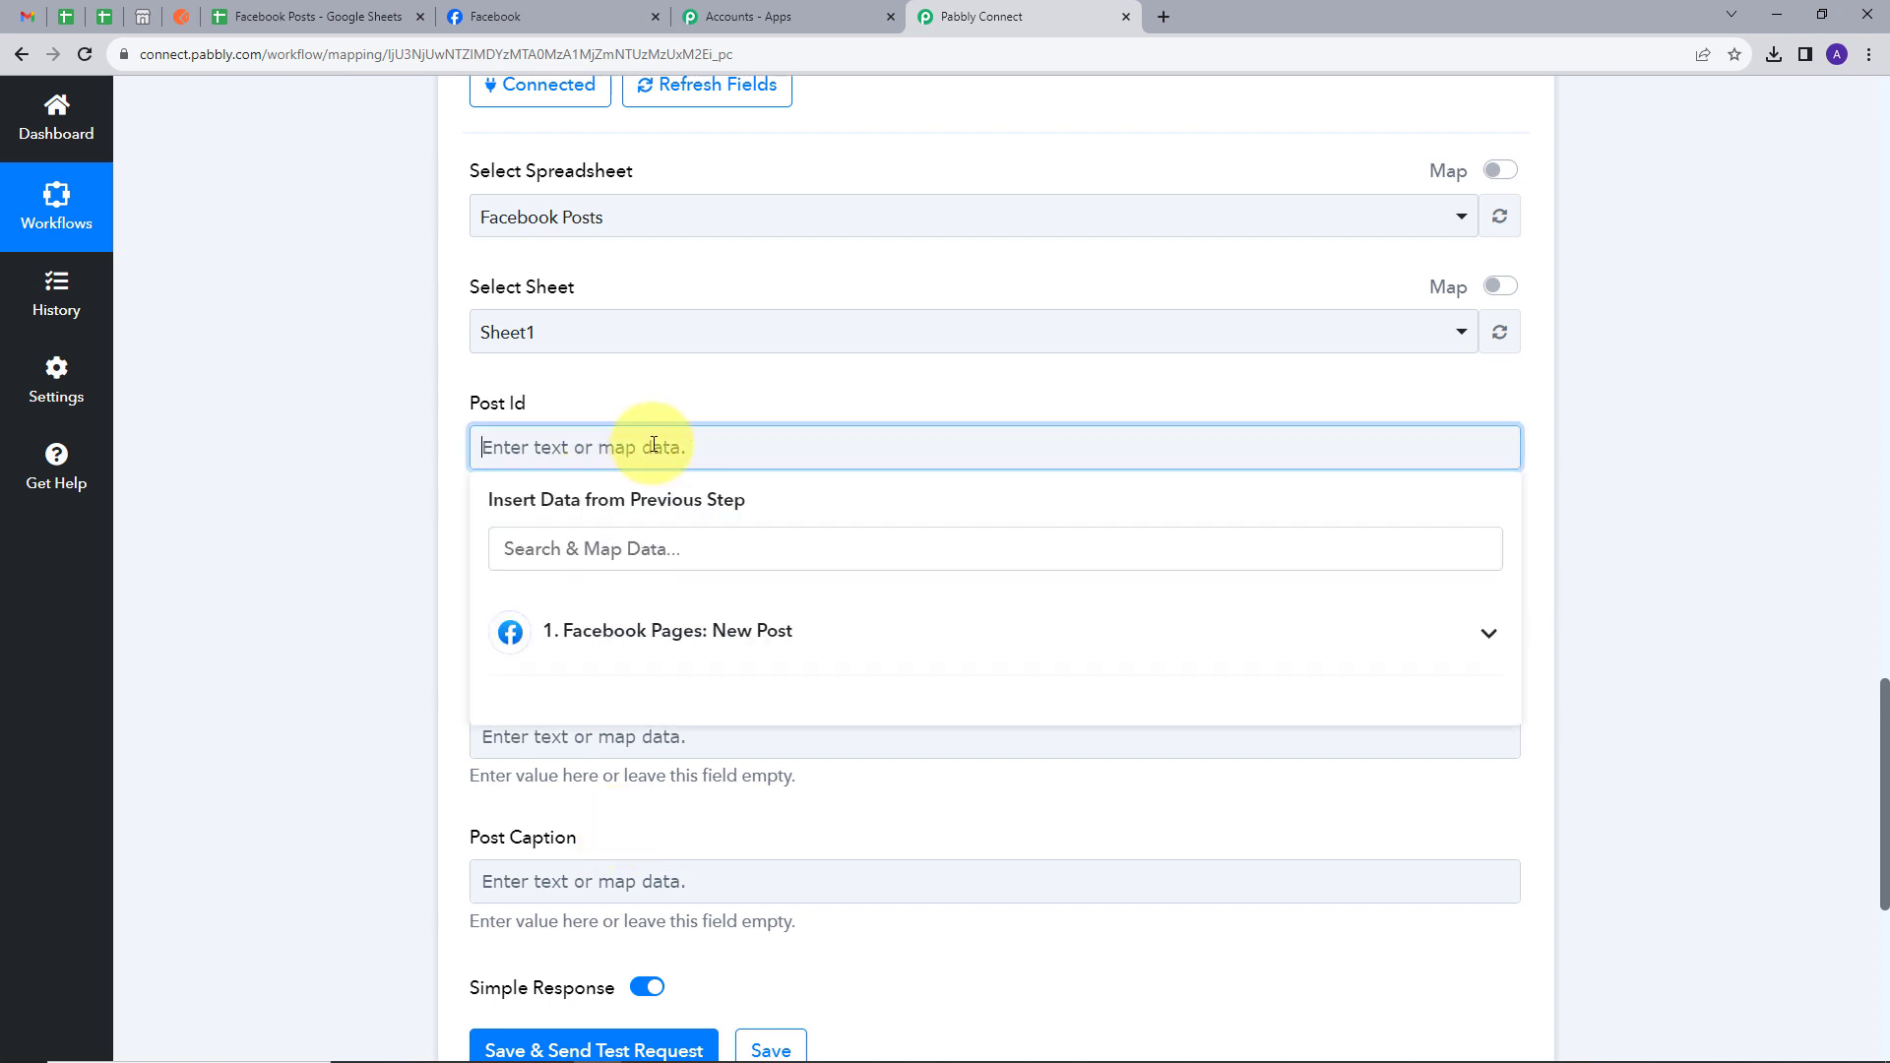
left_click(740, 653)
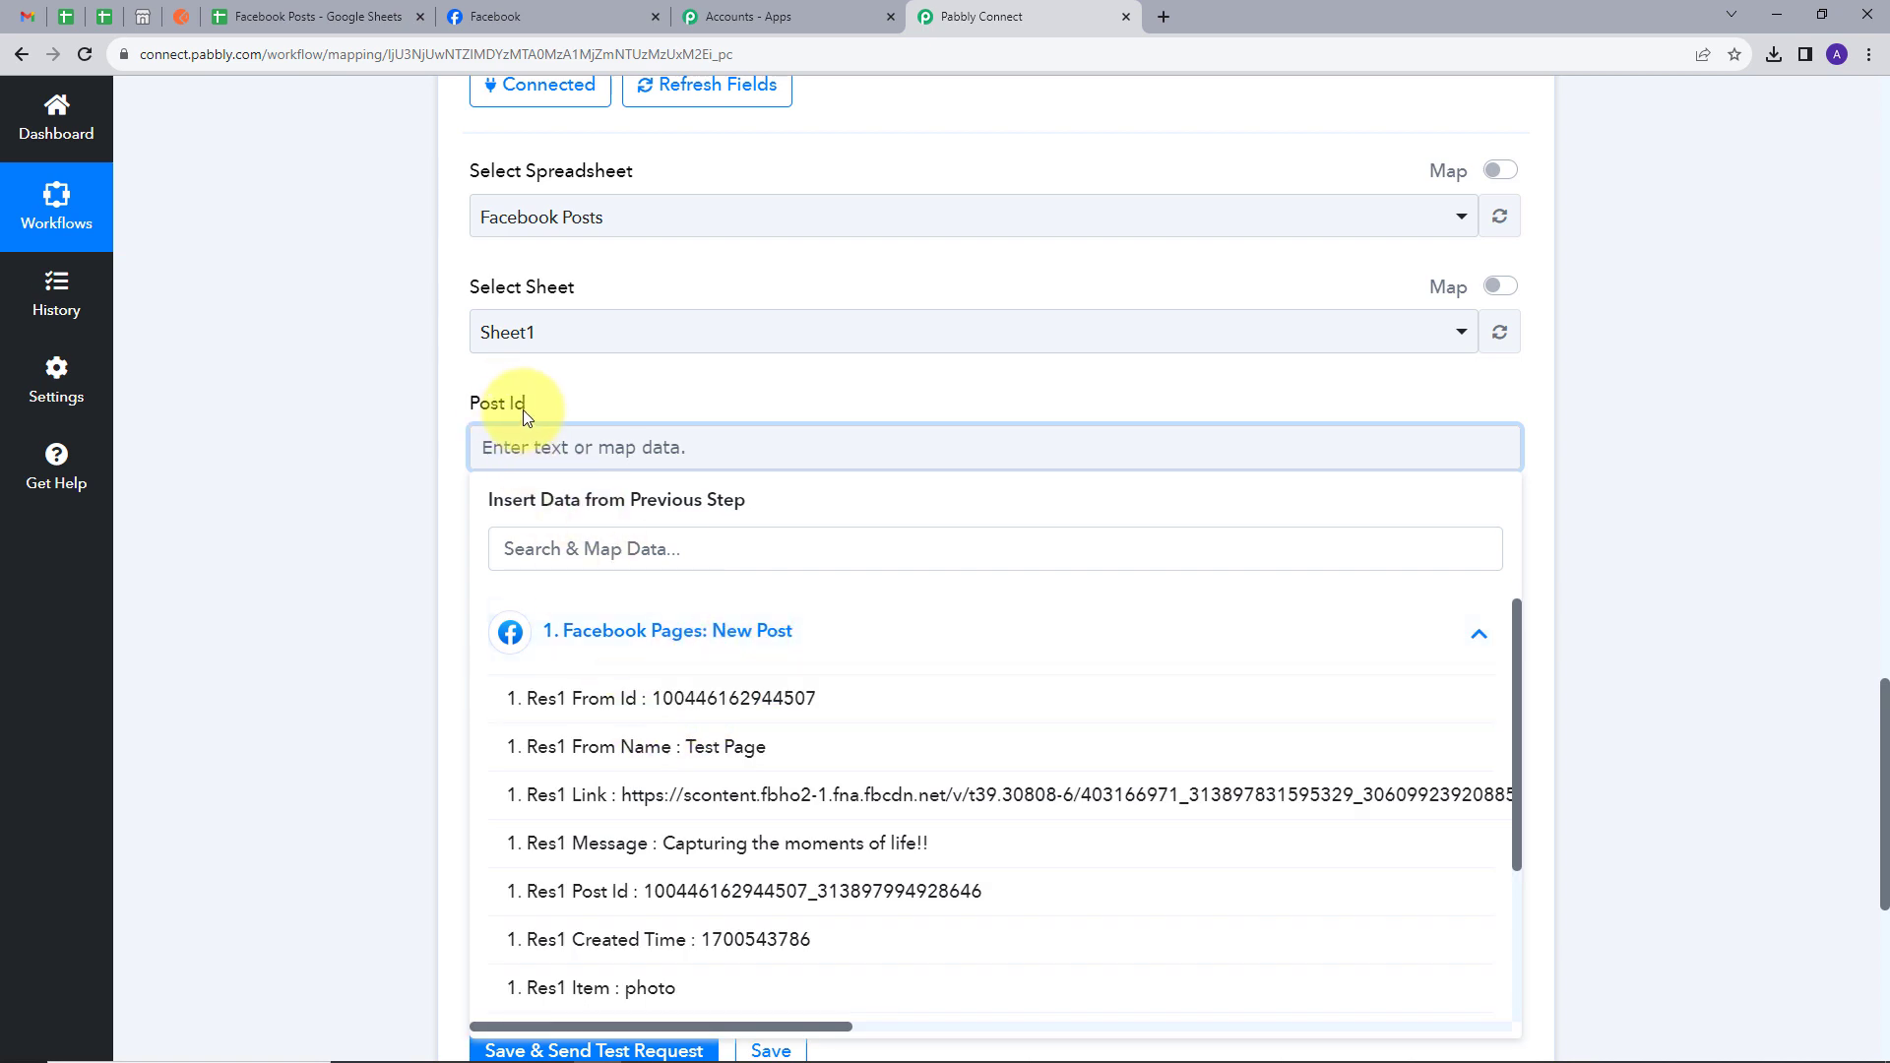
scroll(733, 803, "down", 2)
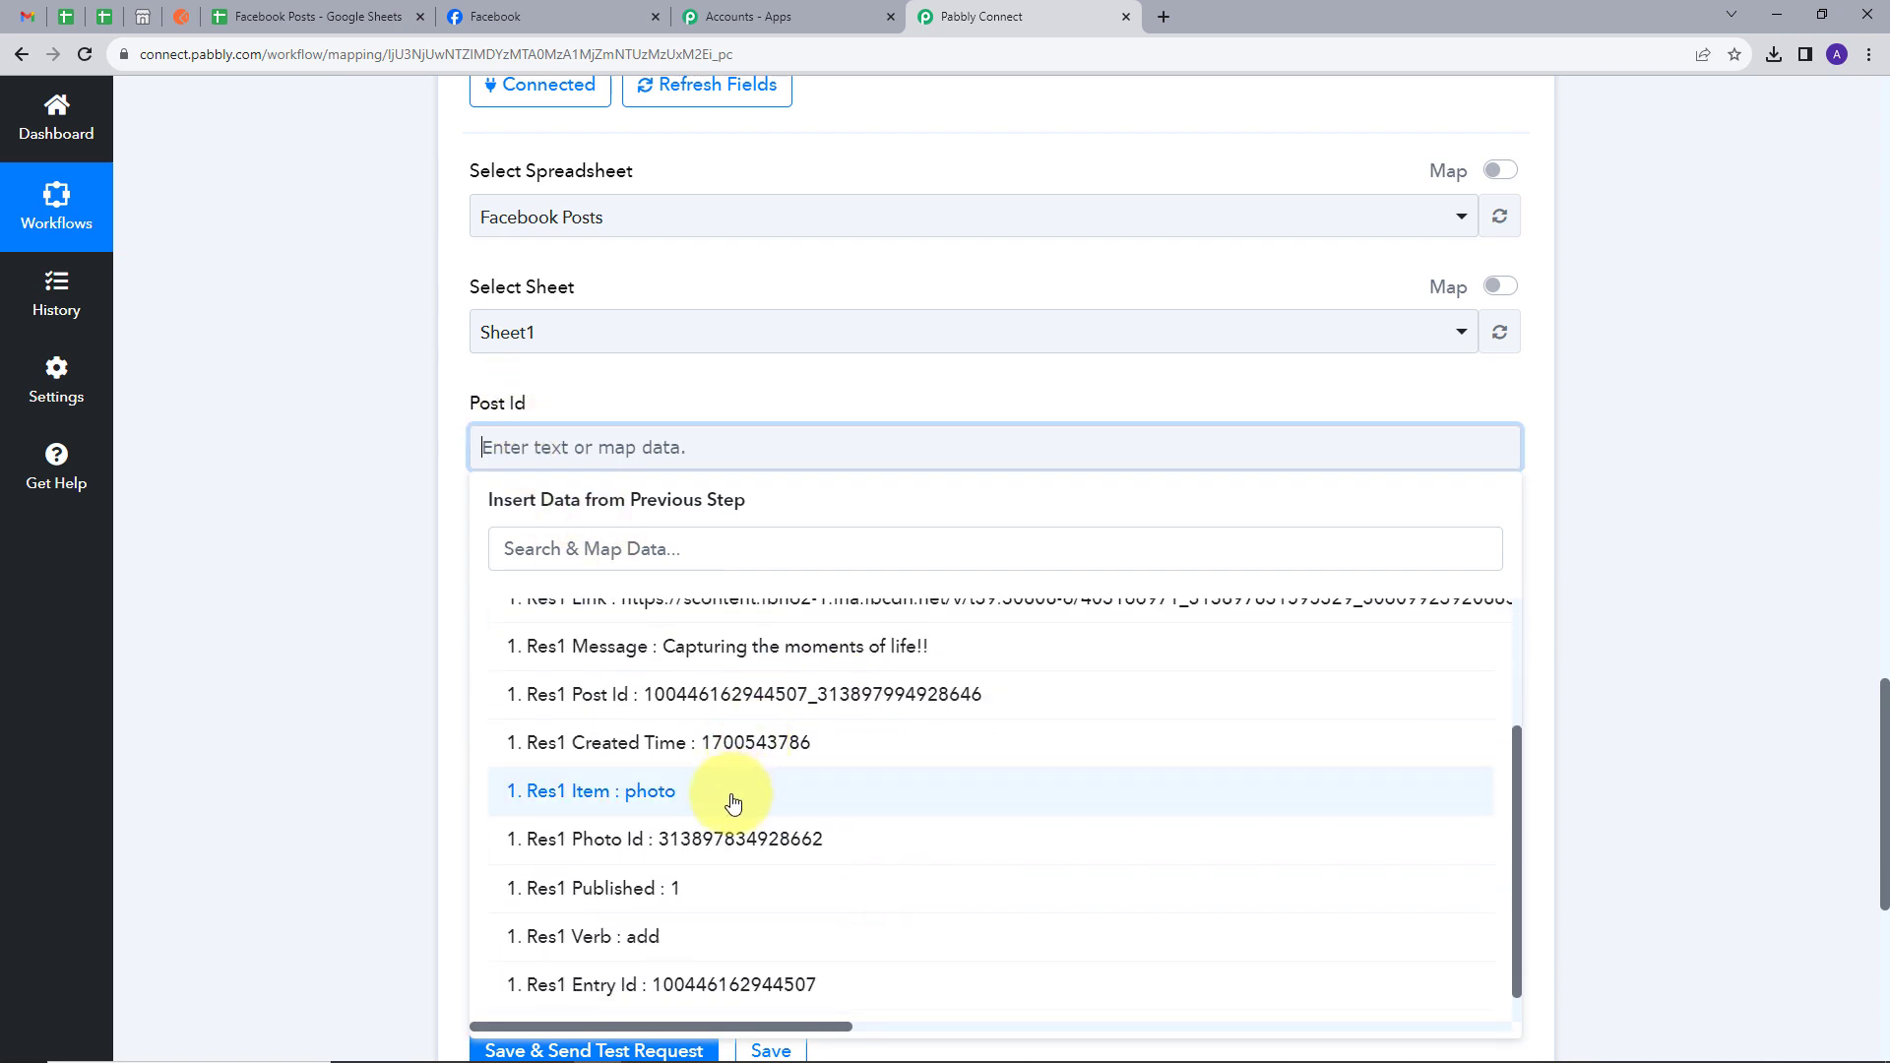
scroll(658, 796, "down", 1)
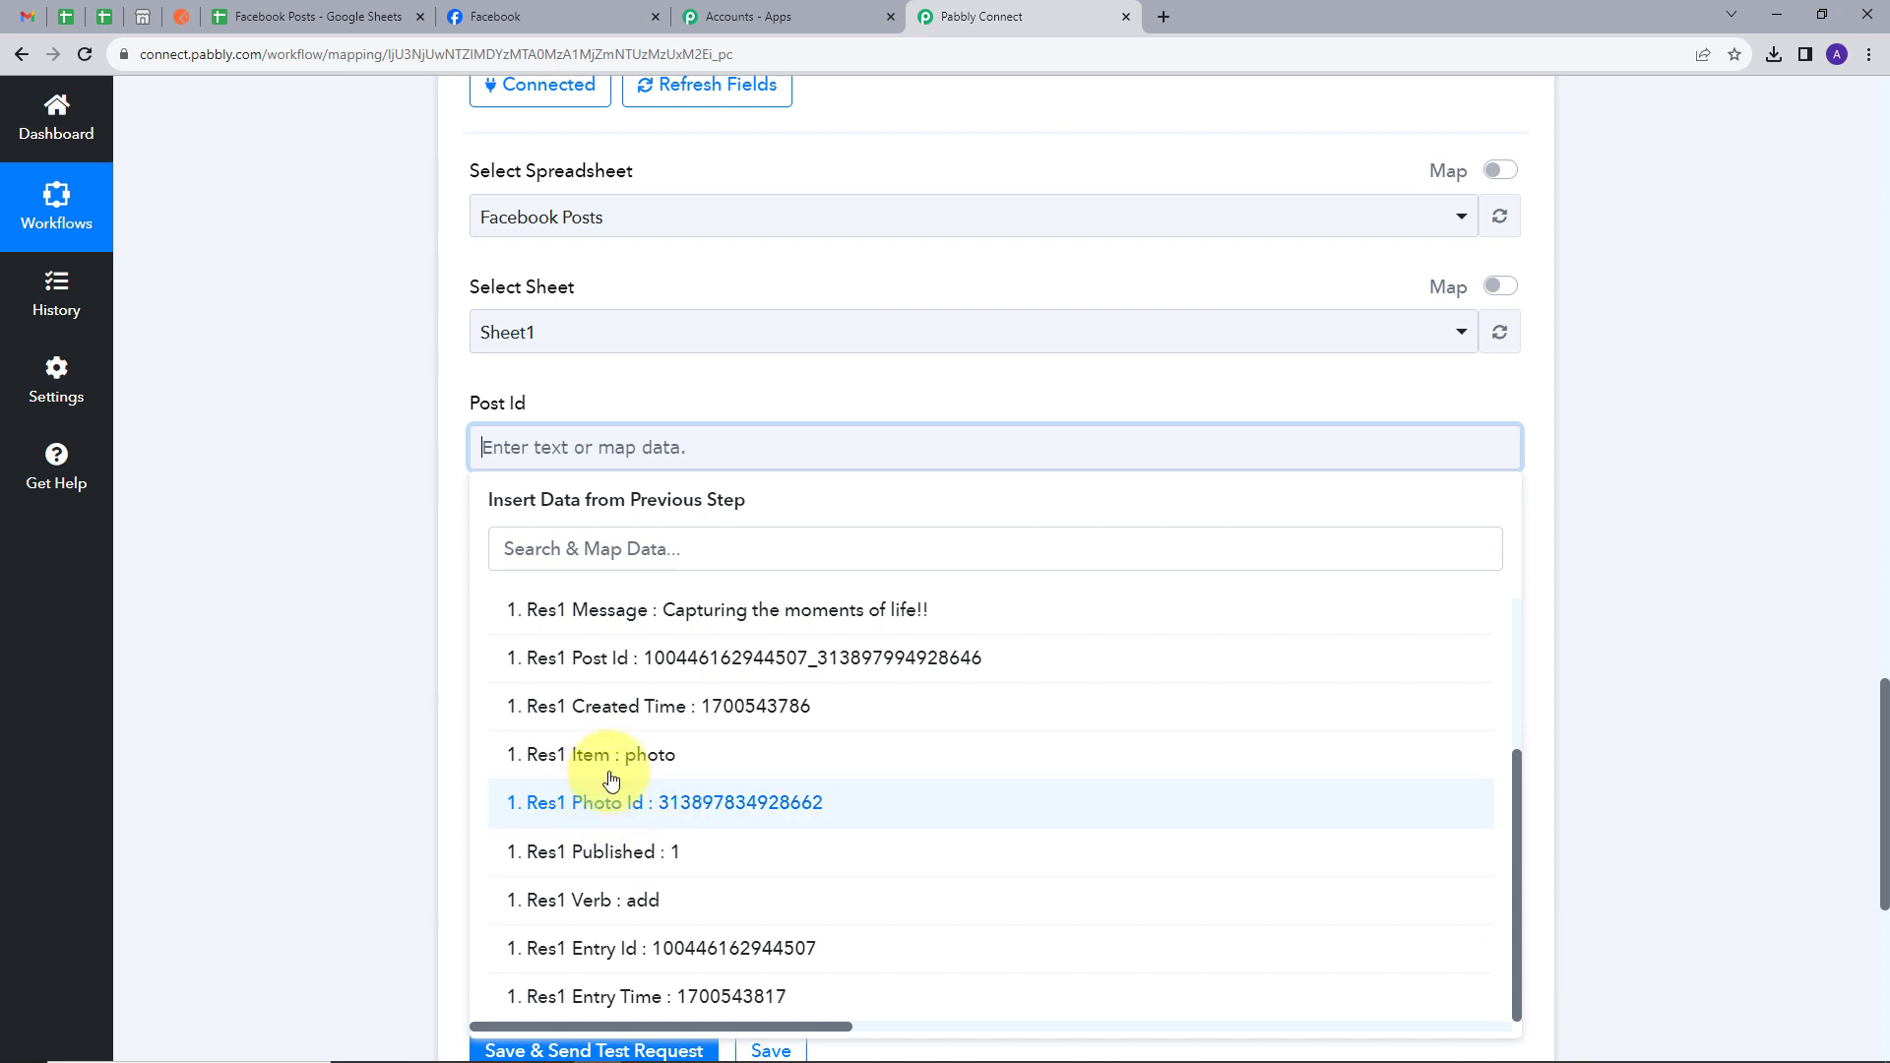
left_click(719, 666)
left_click(744, 453)
left_click(676, 485)
Map the Post Link field to Res1 Link from the Facebook Pages trigger's response
scroll(675, 486, "down", 1)
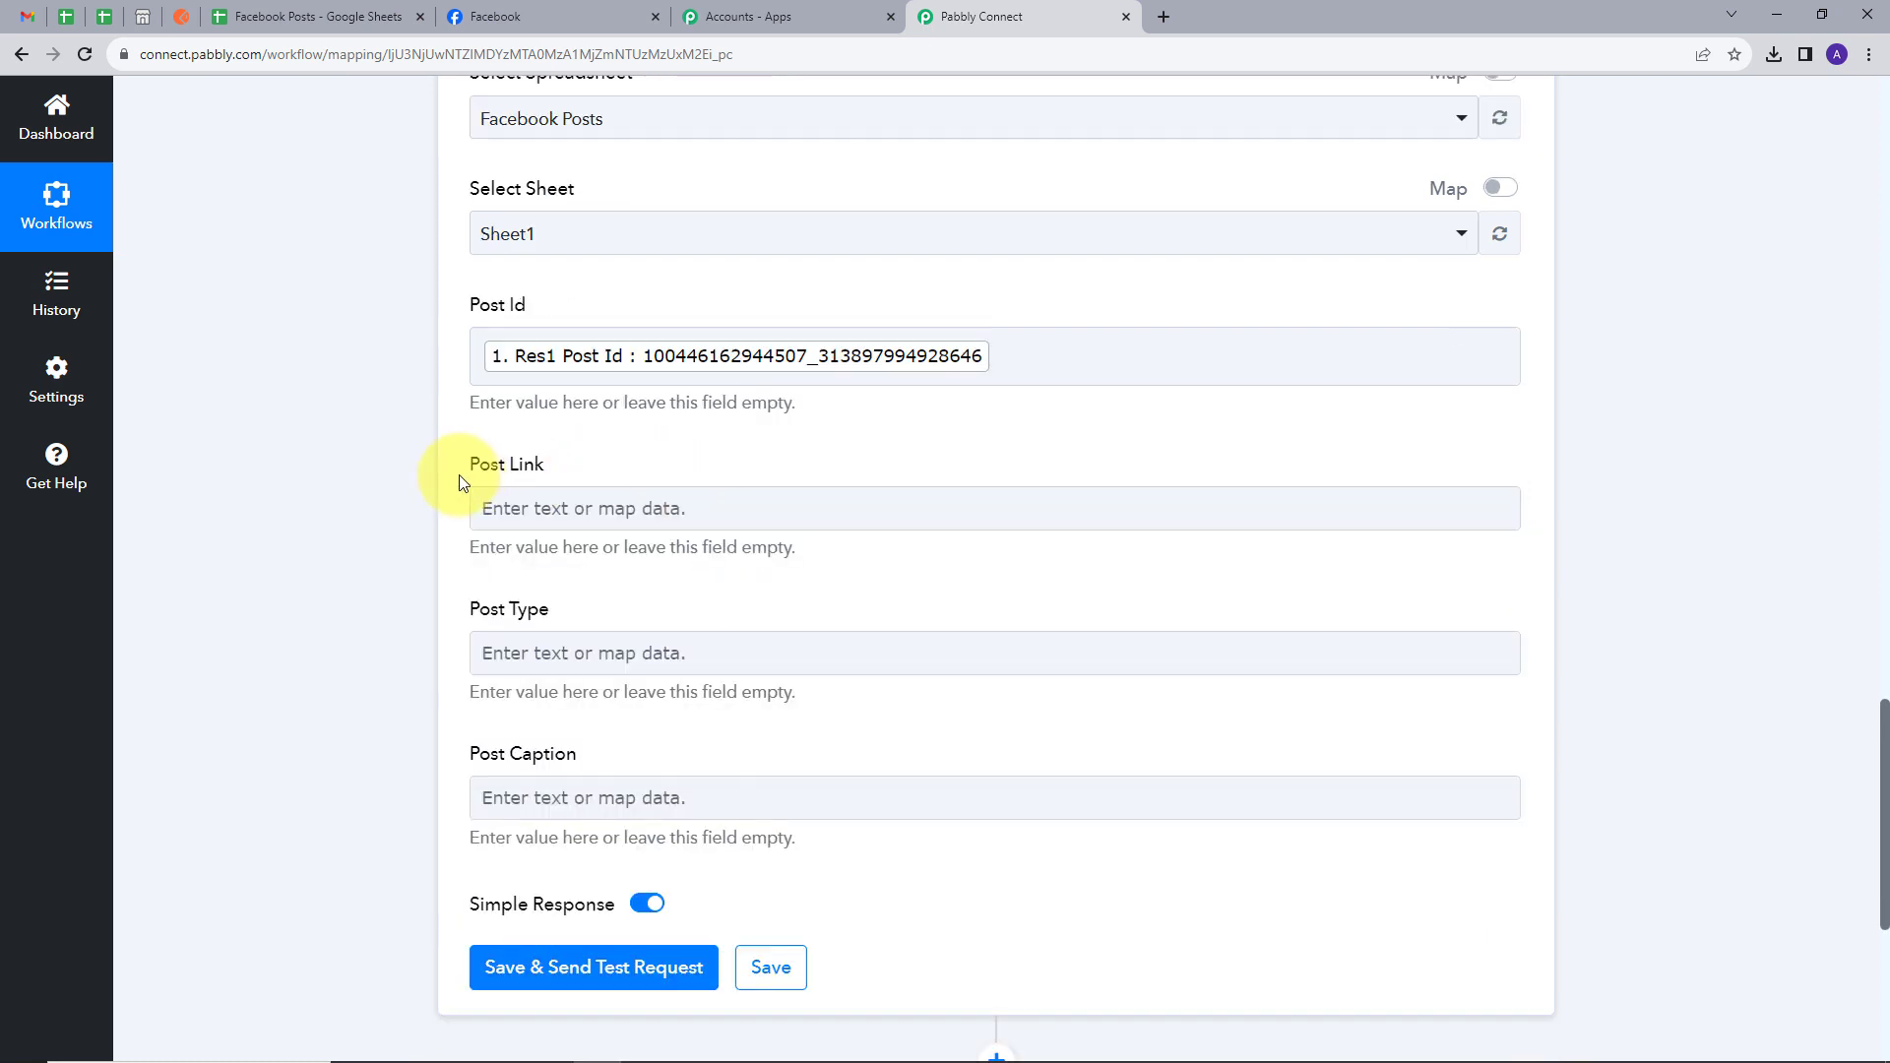
left_click(645, 508)
left_click(768, 694)
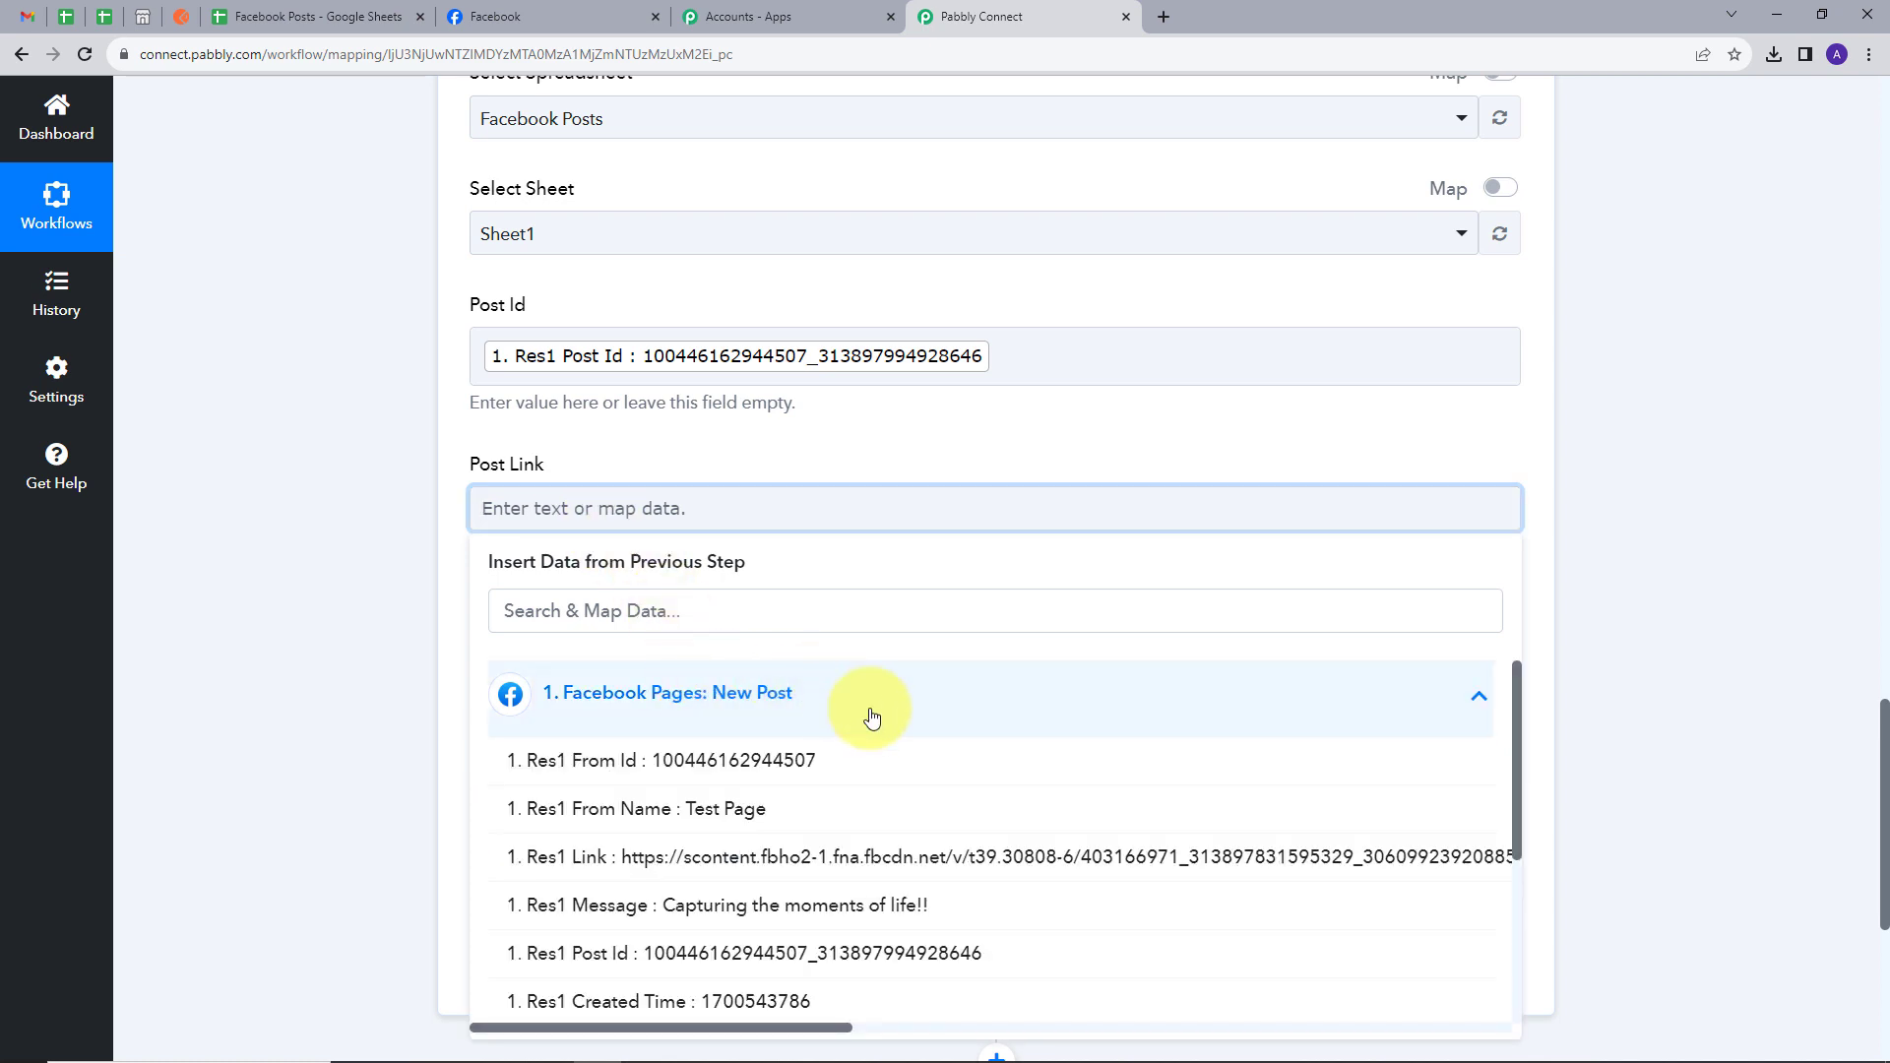
scroll(631, 753, "down", 1)
left_click(649, 758)
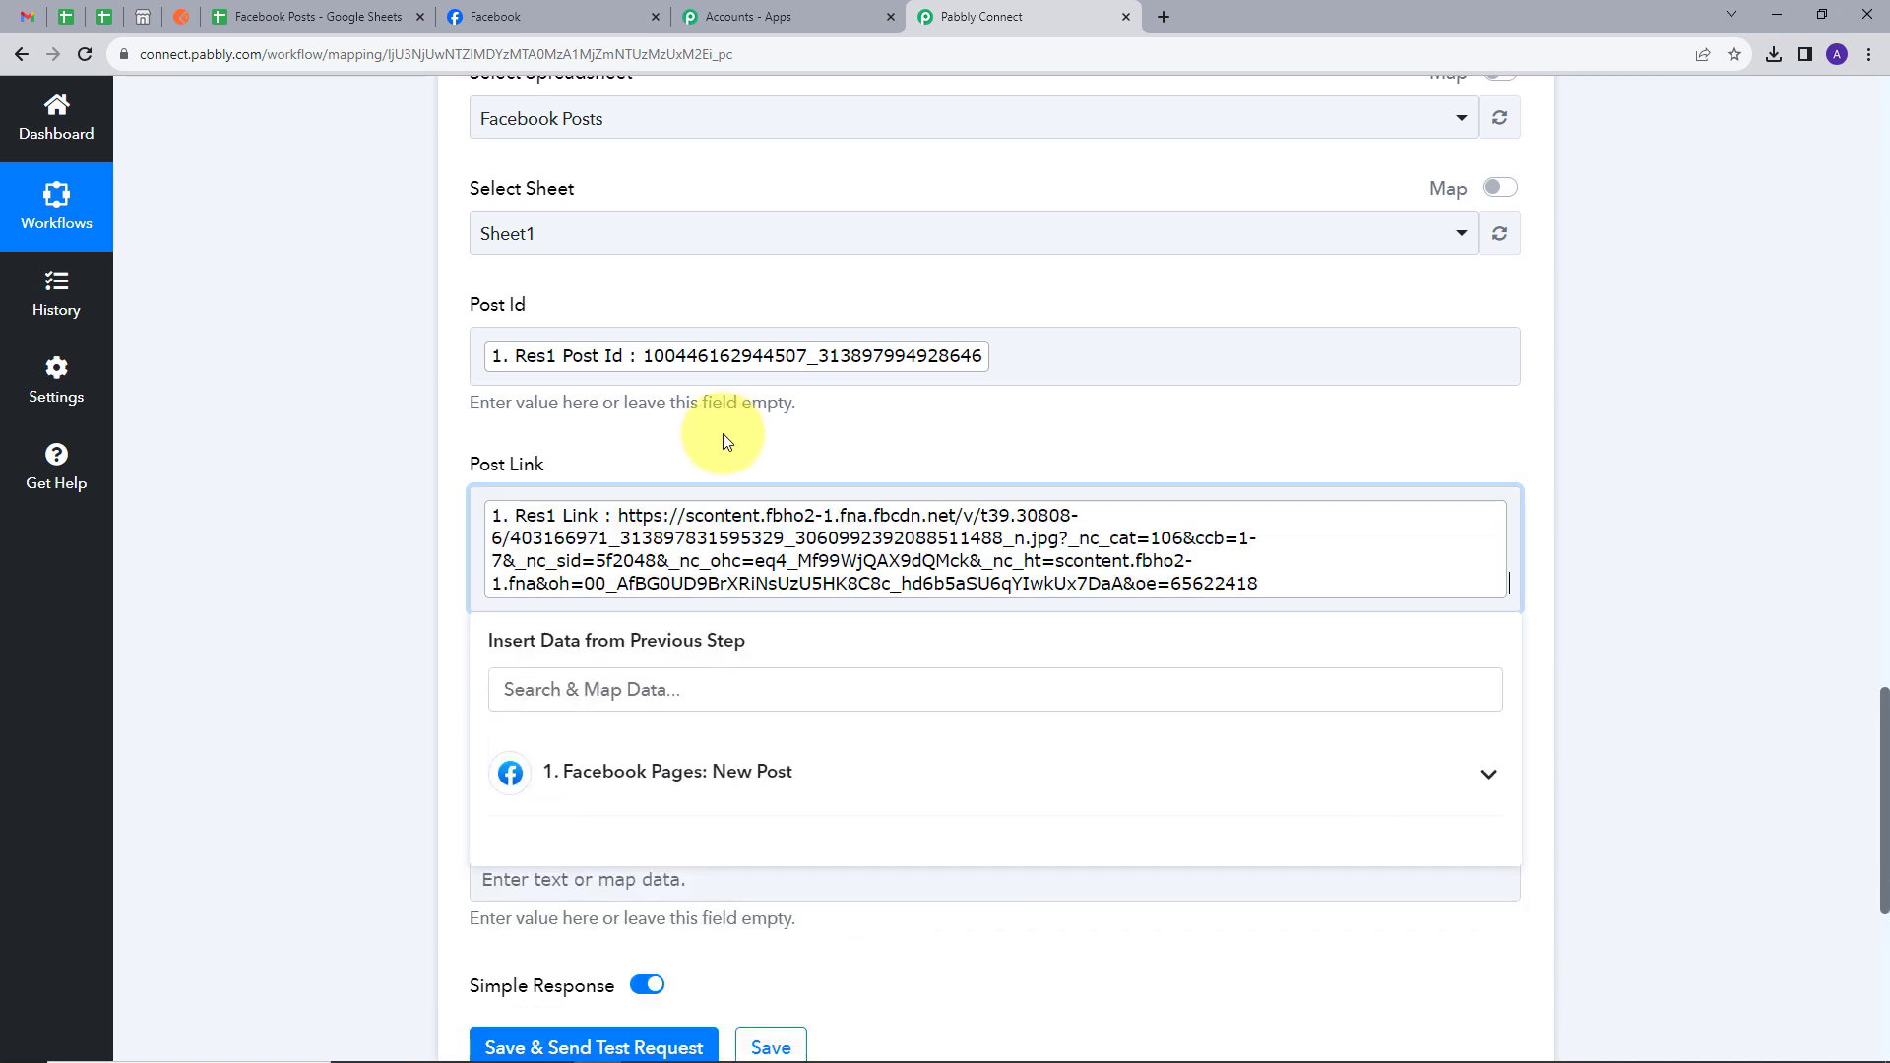
left_click(722, 433)
Map the Post Type field to Res1 Item from the Facebook Pages trigger's response
scroll(770, 469, "down", 1)
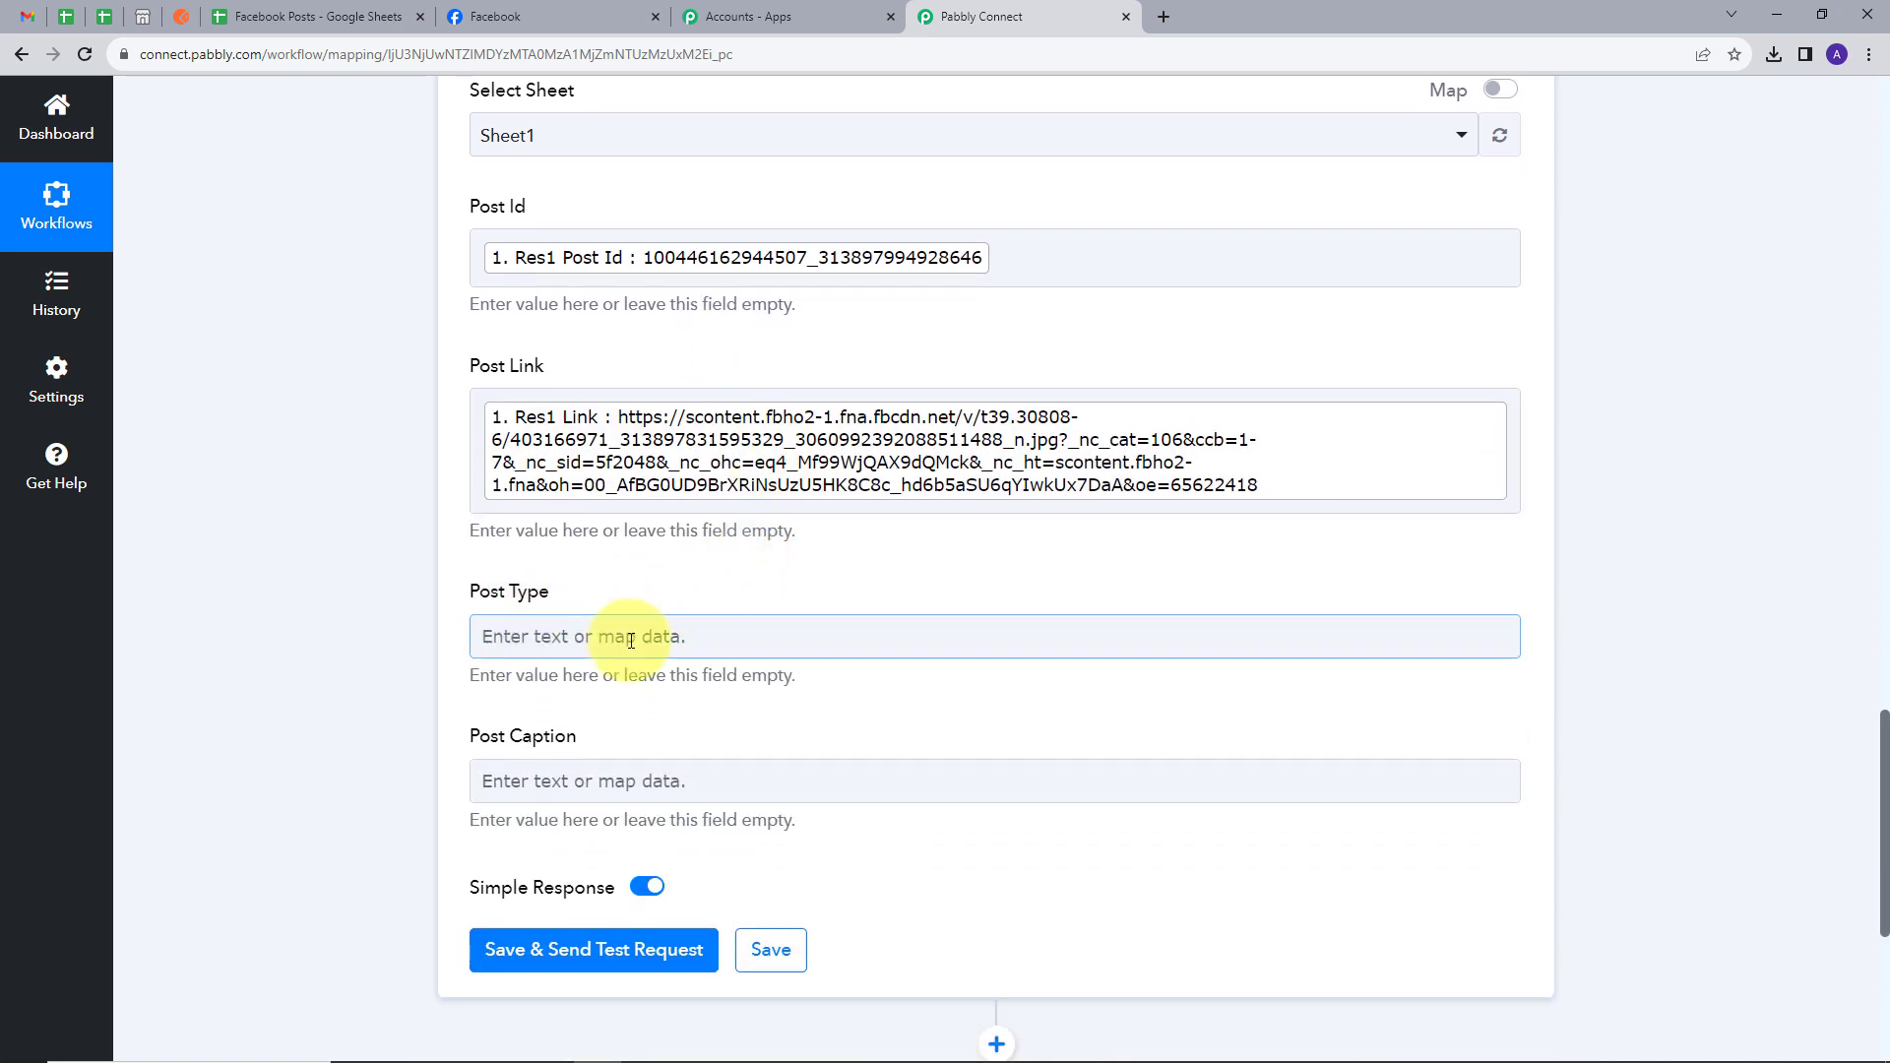
left_click(781, 636)
left_click(680, 817)
scroll(805, 714, "down", 1)
scroll(804, 714, "down", 3)
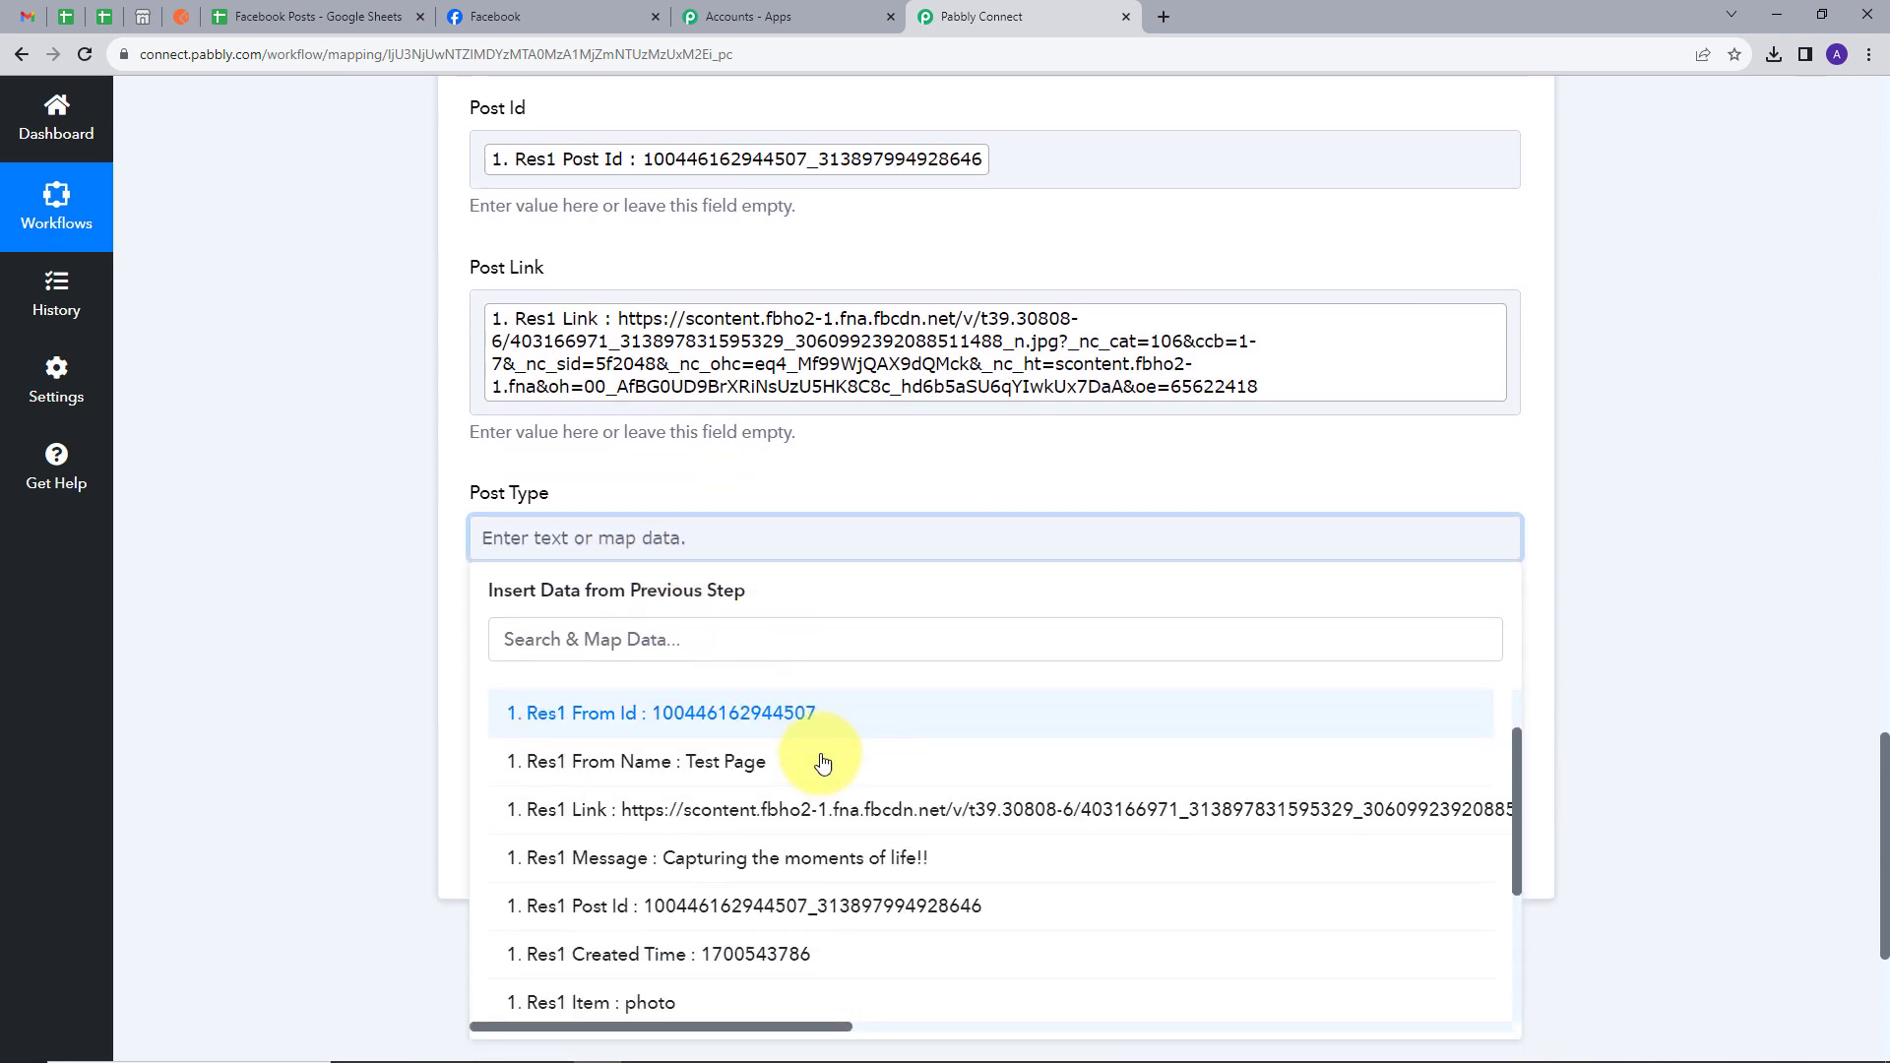
left_click(667, 802)
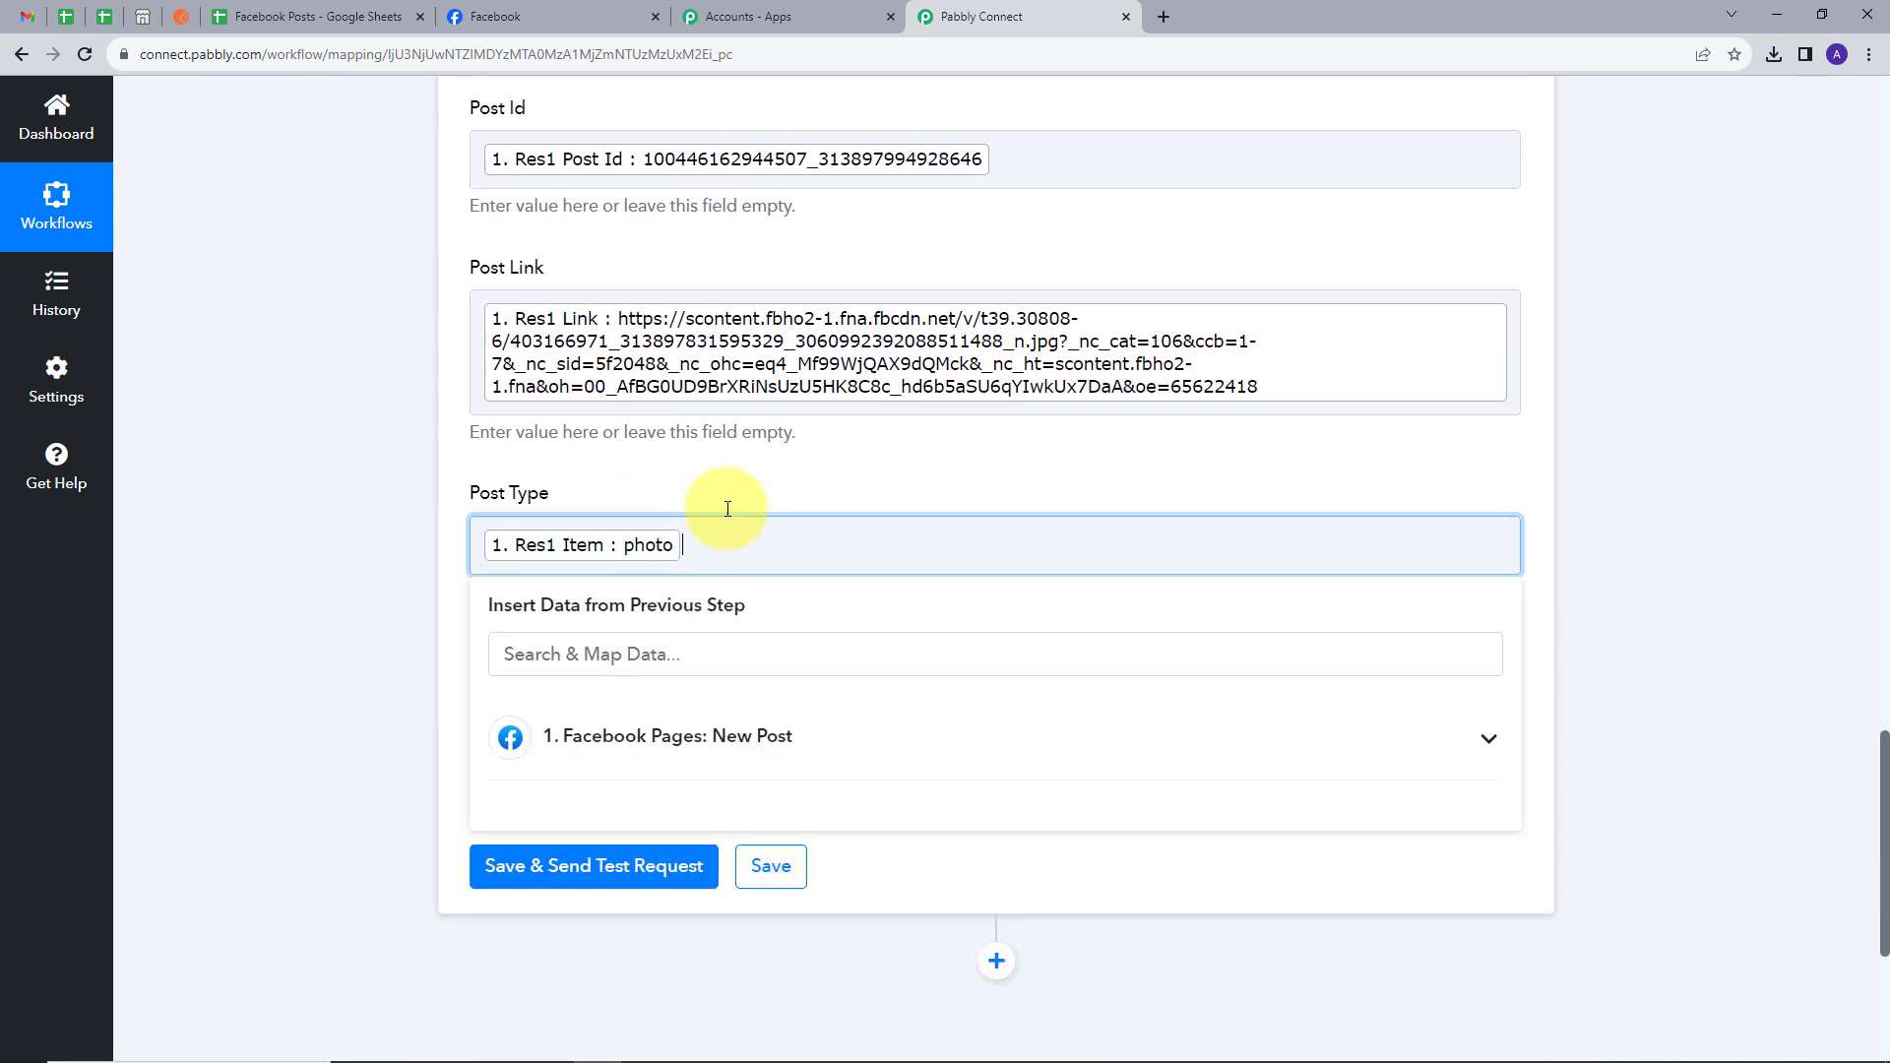
left_click(725, 484)
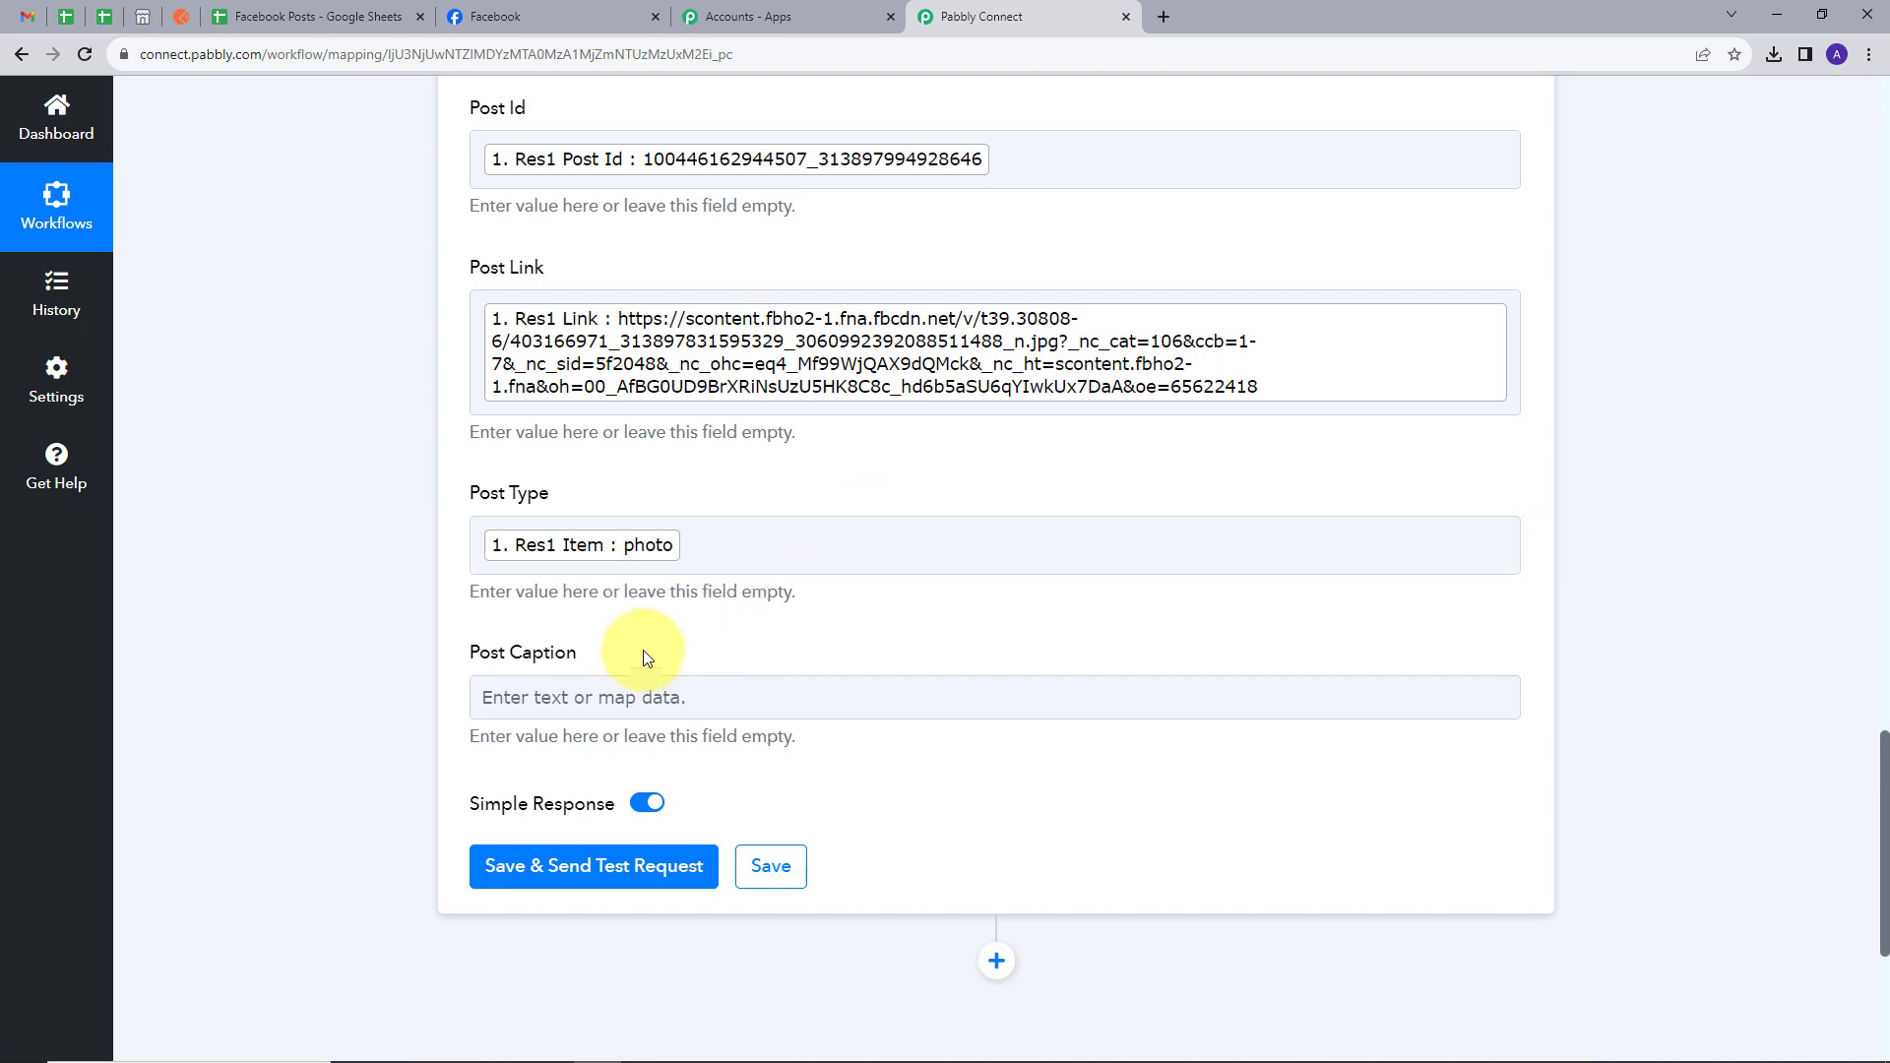
Map the Post Caption field to Res1 Message from the Facebook Pages trigger's response
left_click(626, 699)
scroll(773, 815, "down", 3)
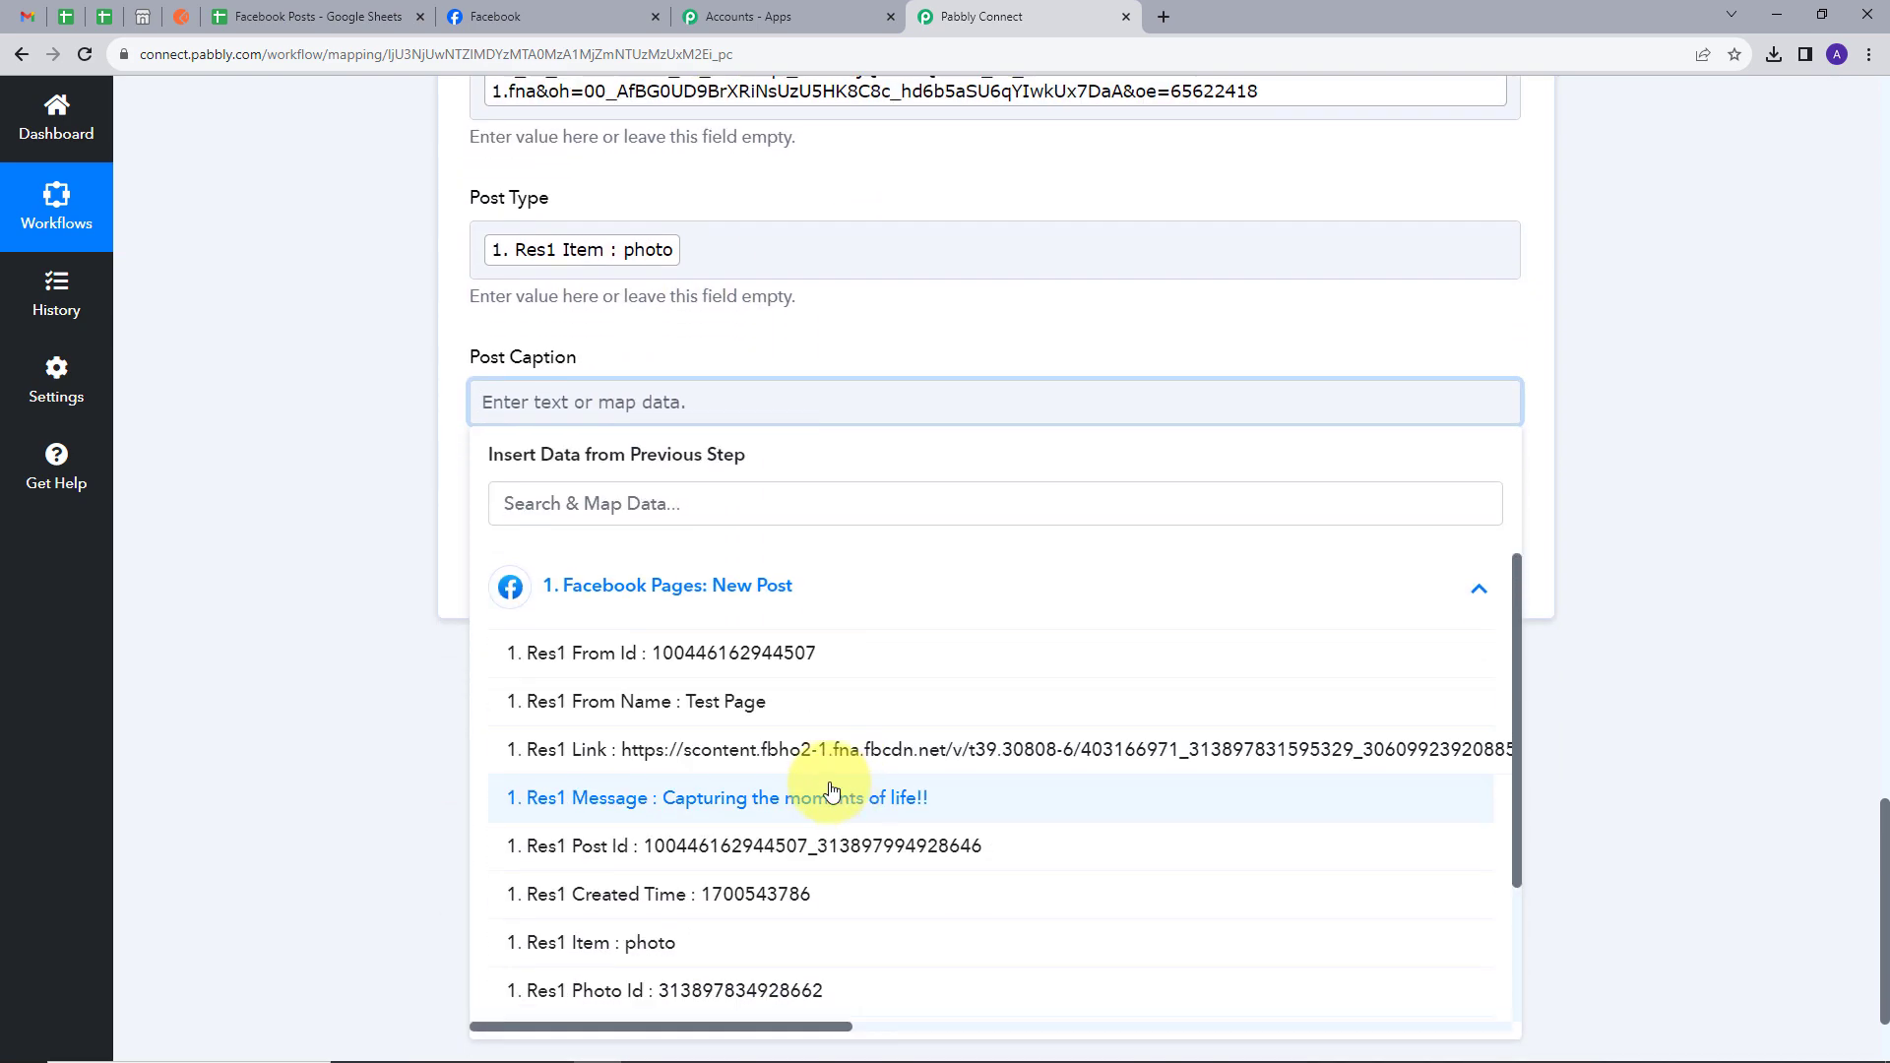
scroll(831, 751, "down", 1)
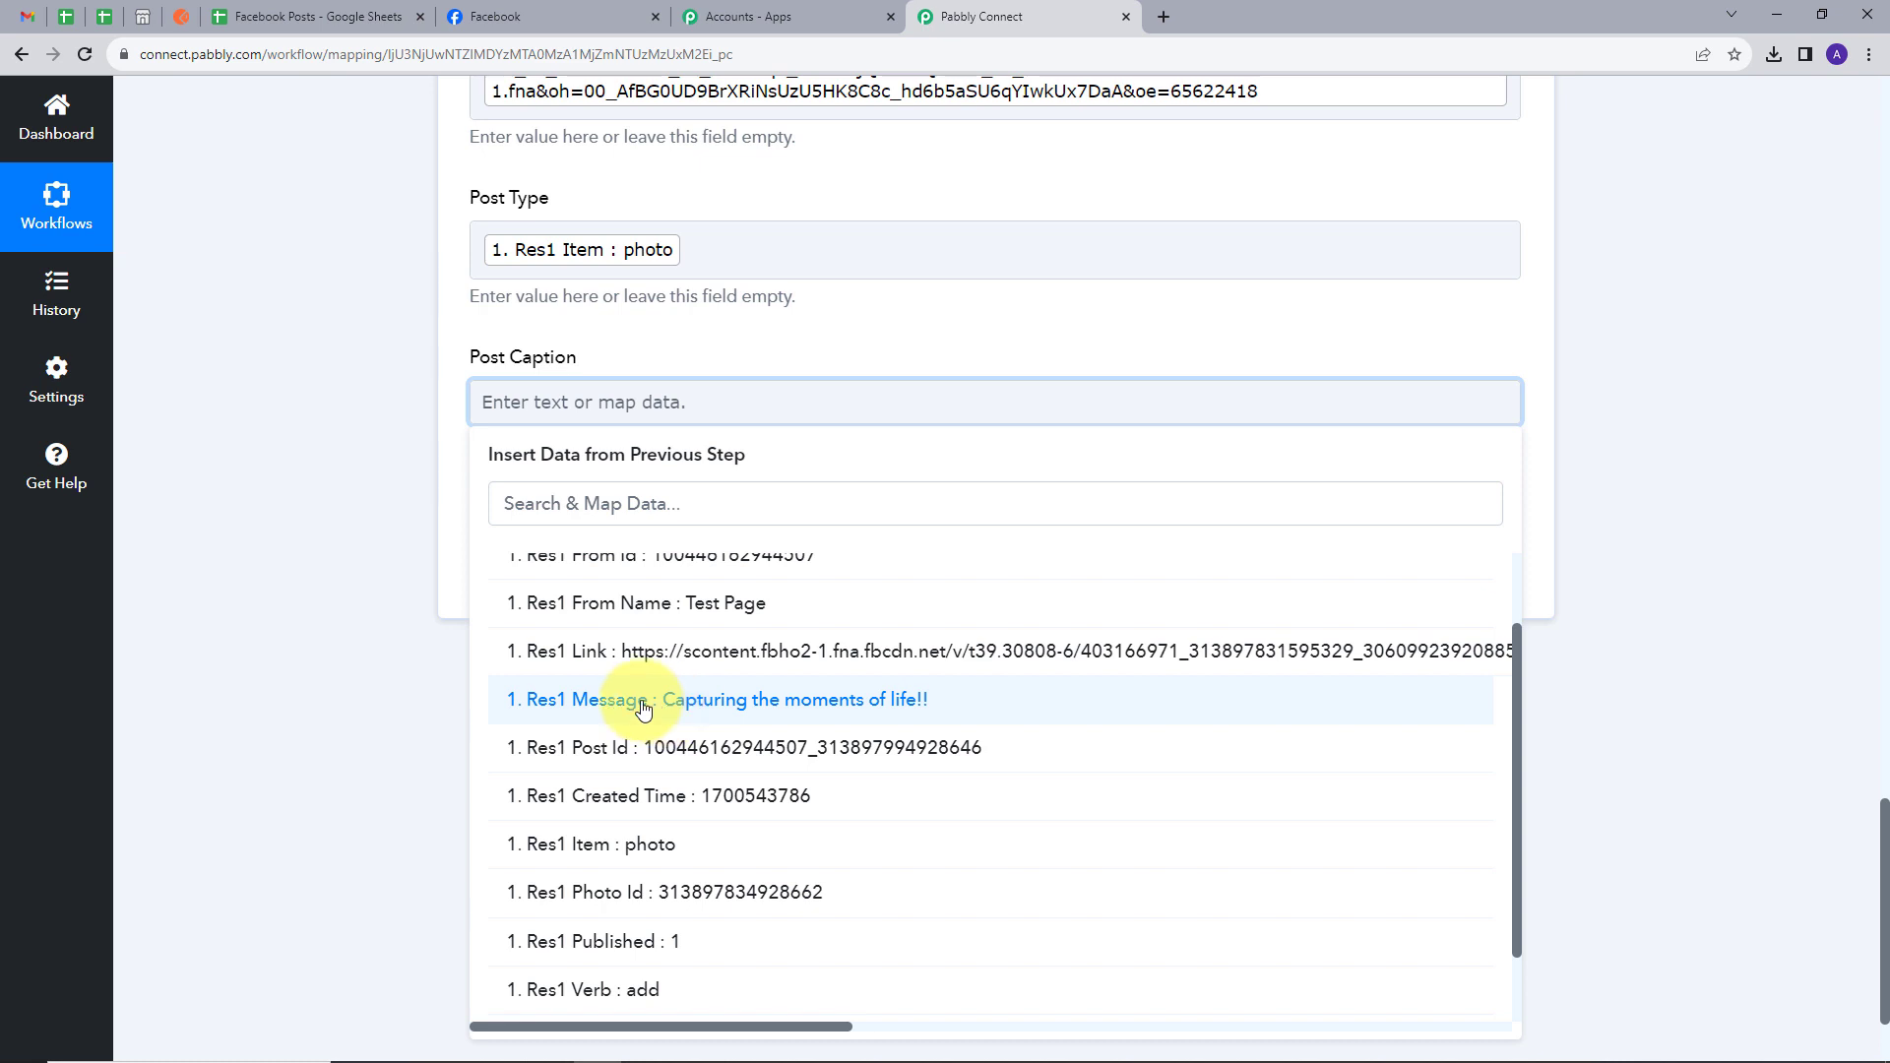
left_click(644, 701)
Review the four field mappings, save the action with a test request and examine the response received
scroll(781, 244, "up", 4)
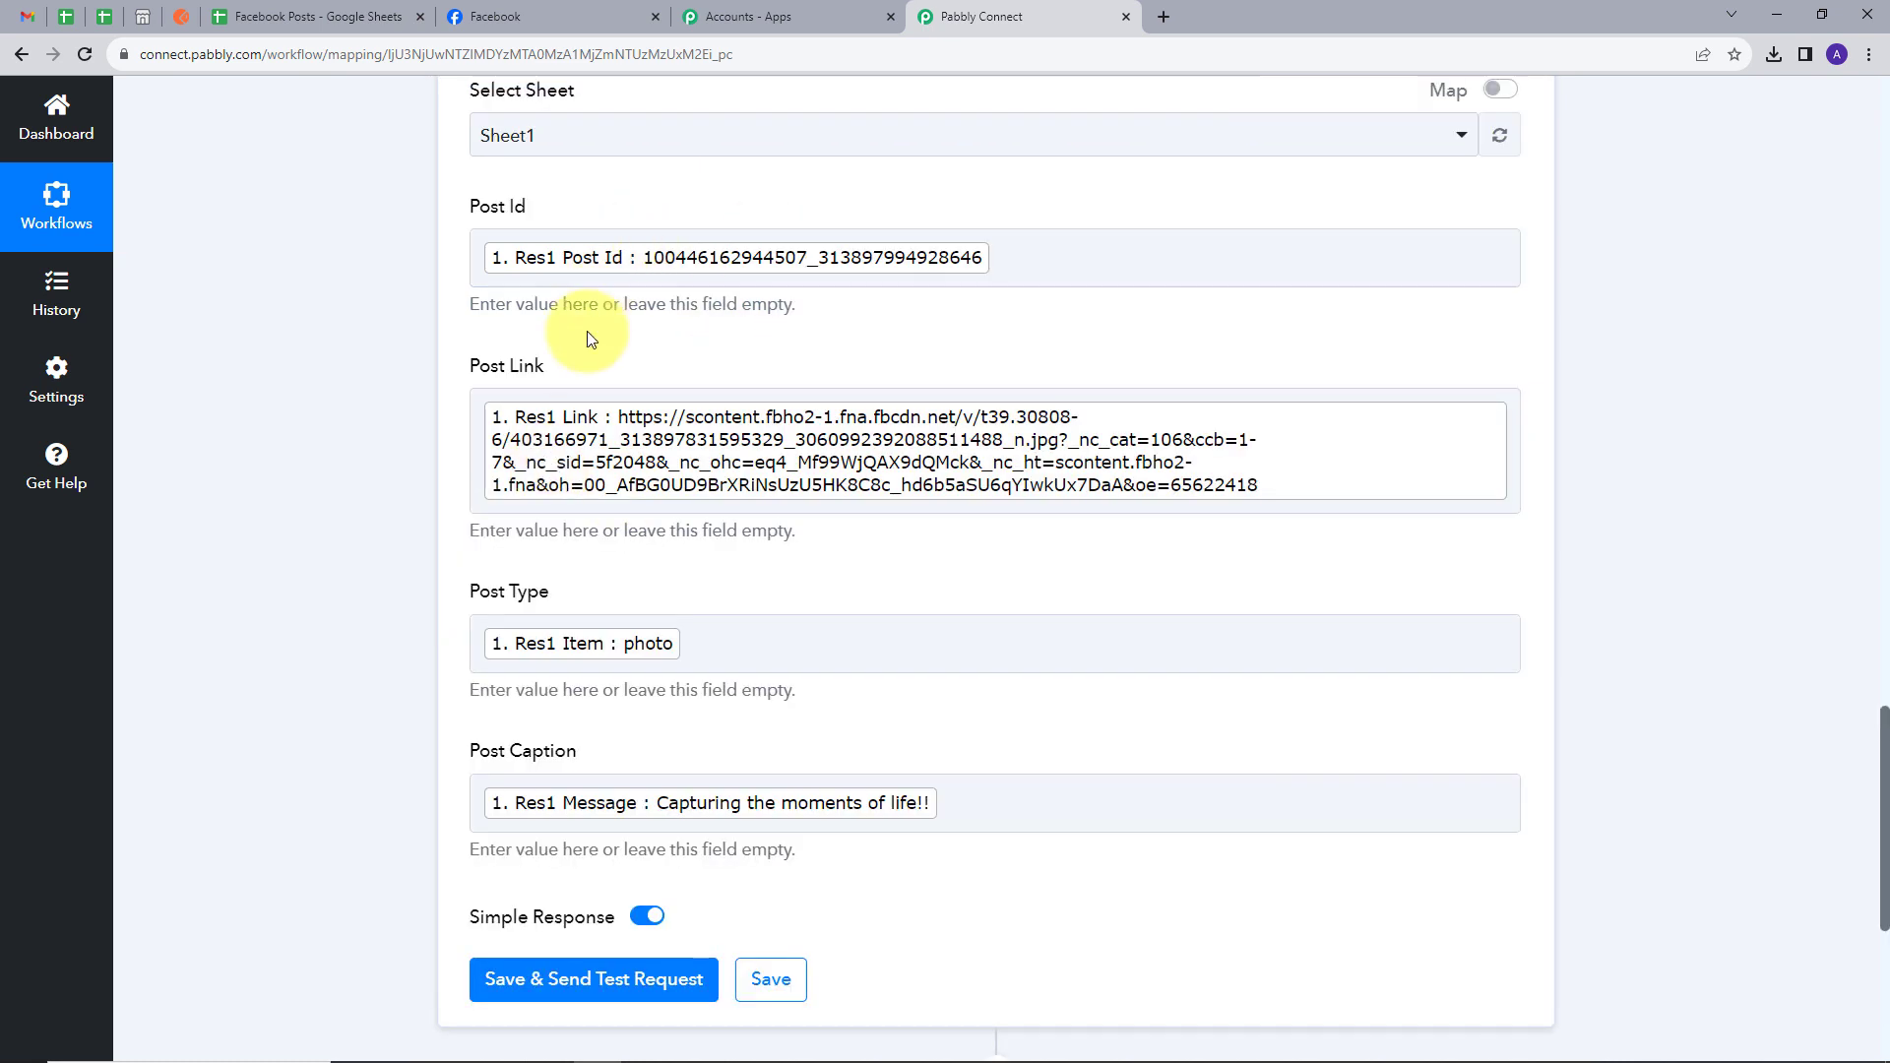
scroll(759, 477, "down", 1)
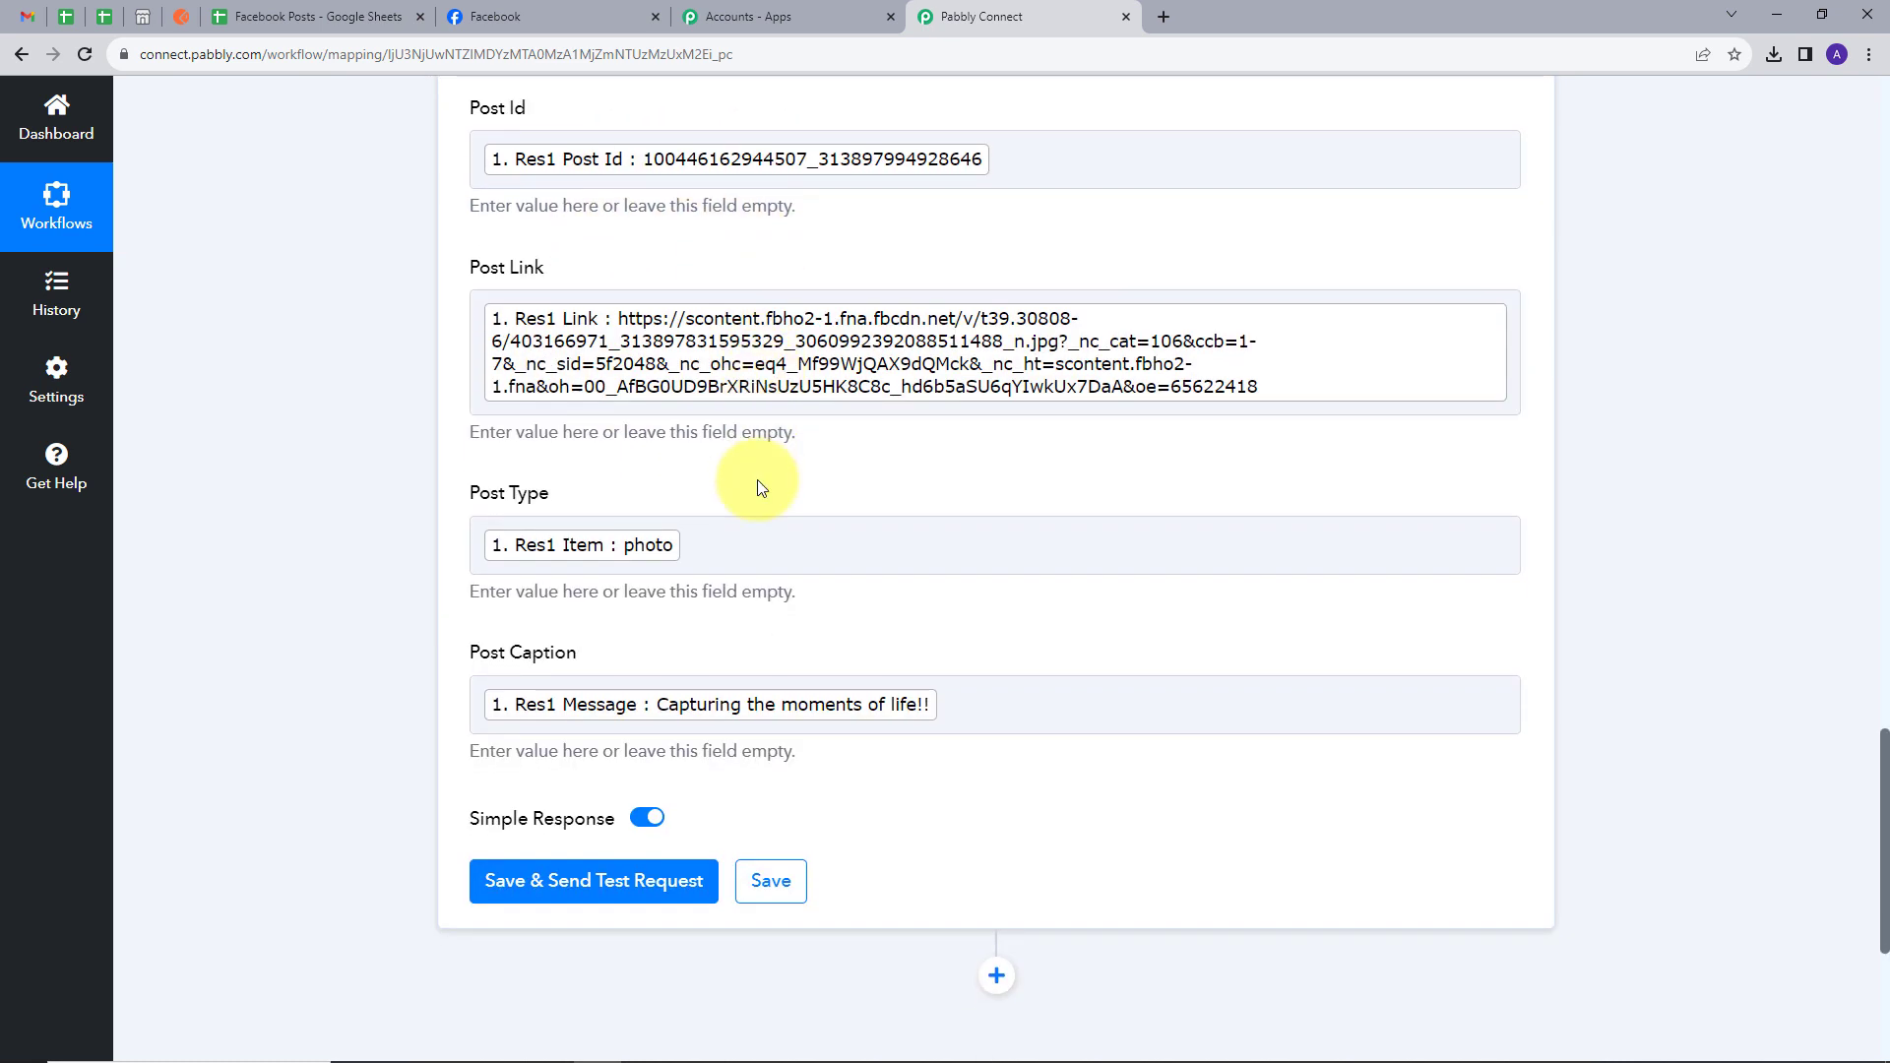
left_click(579, 889)
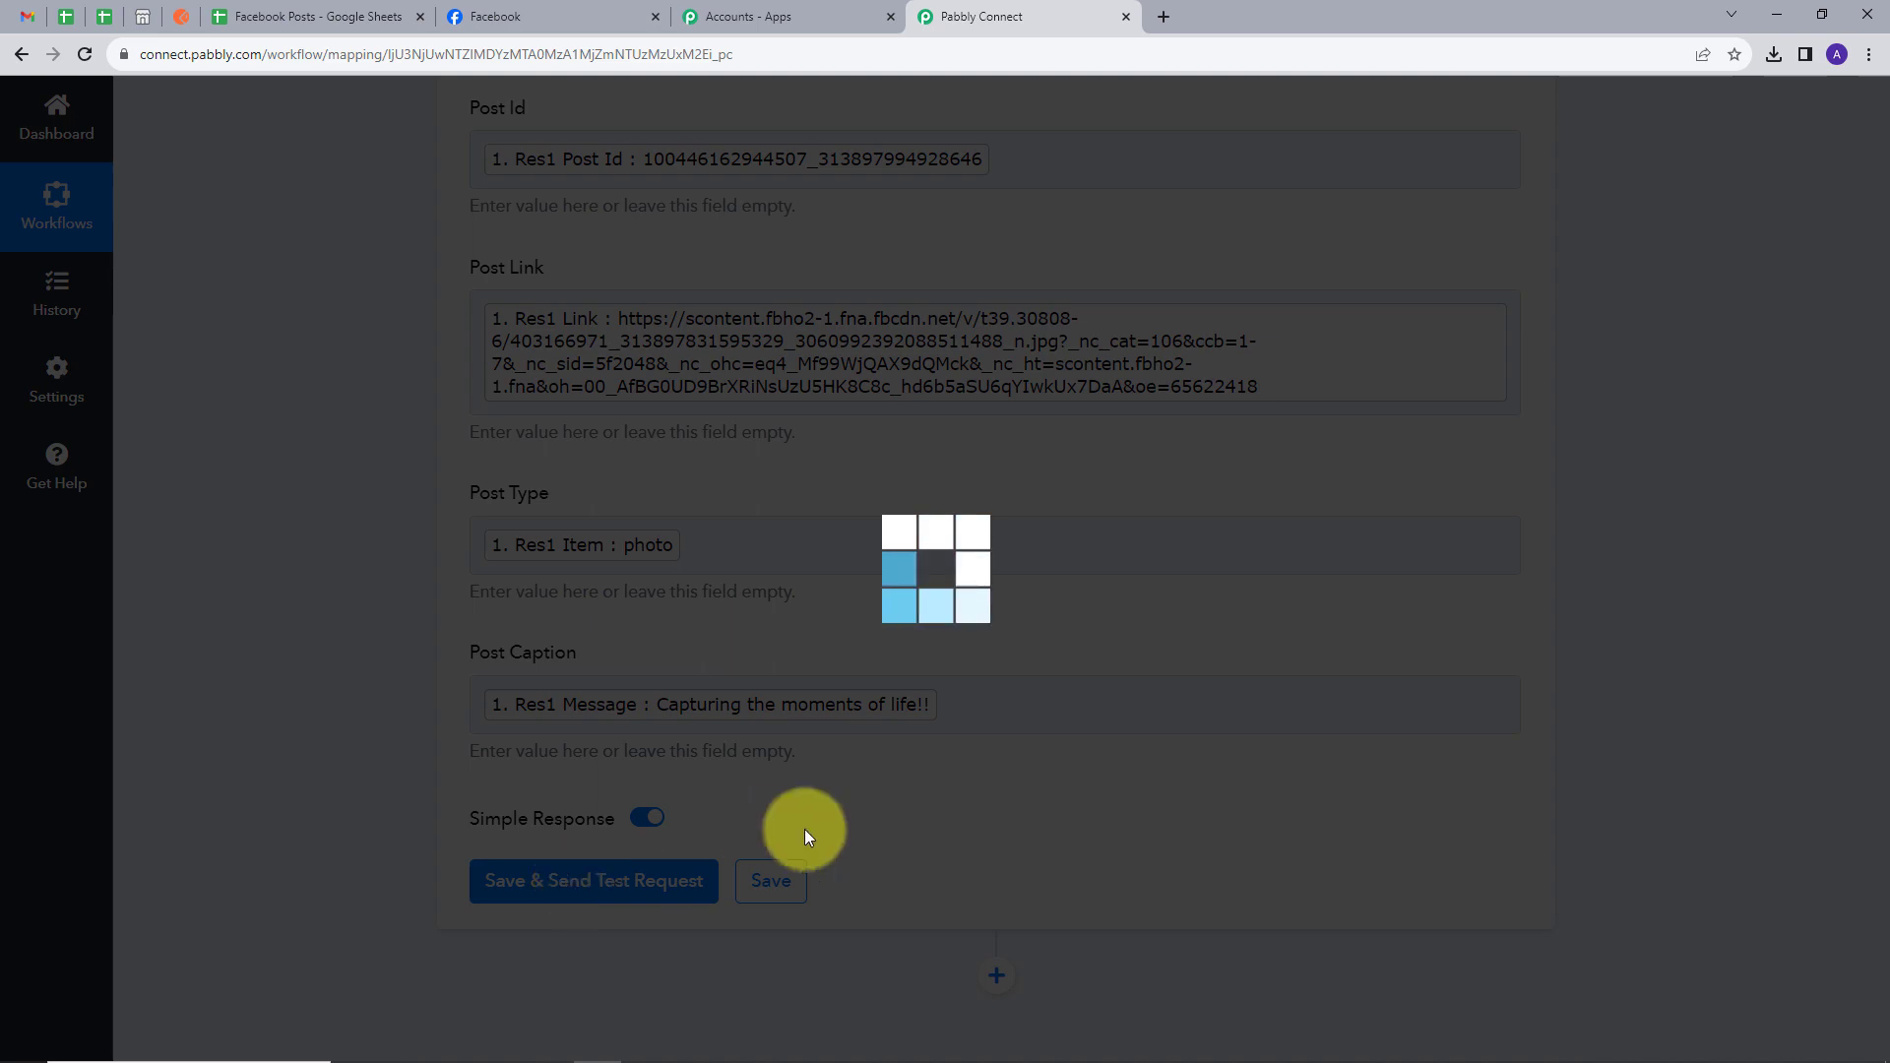
scroll(1221, 748, "down", 3)
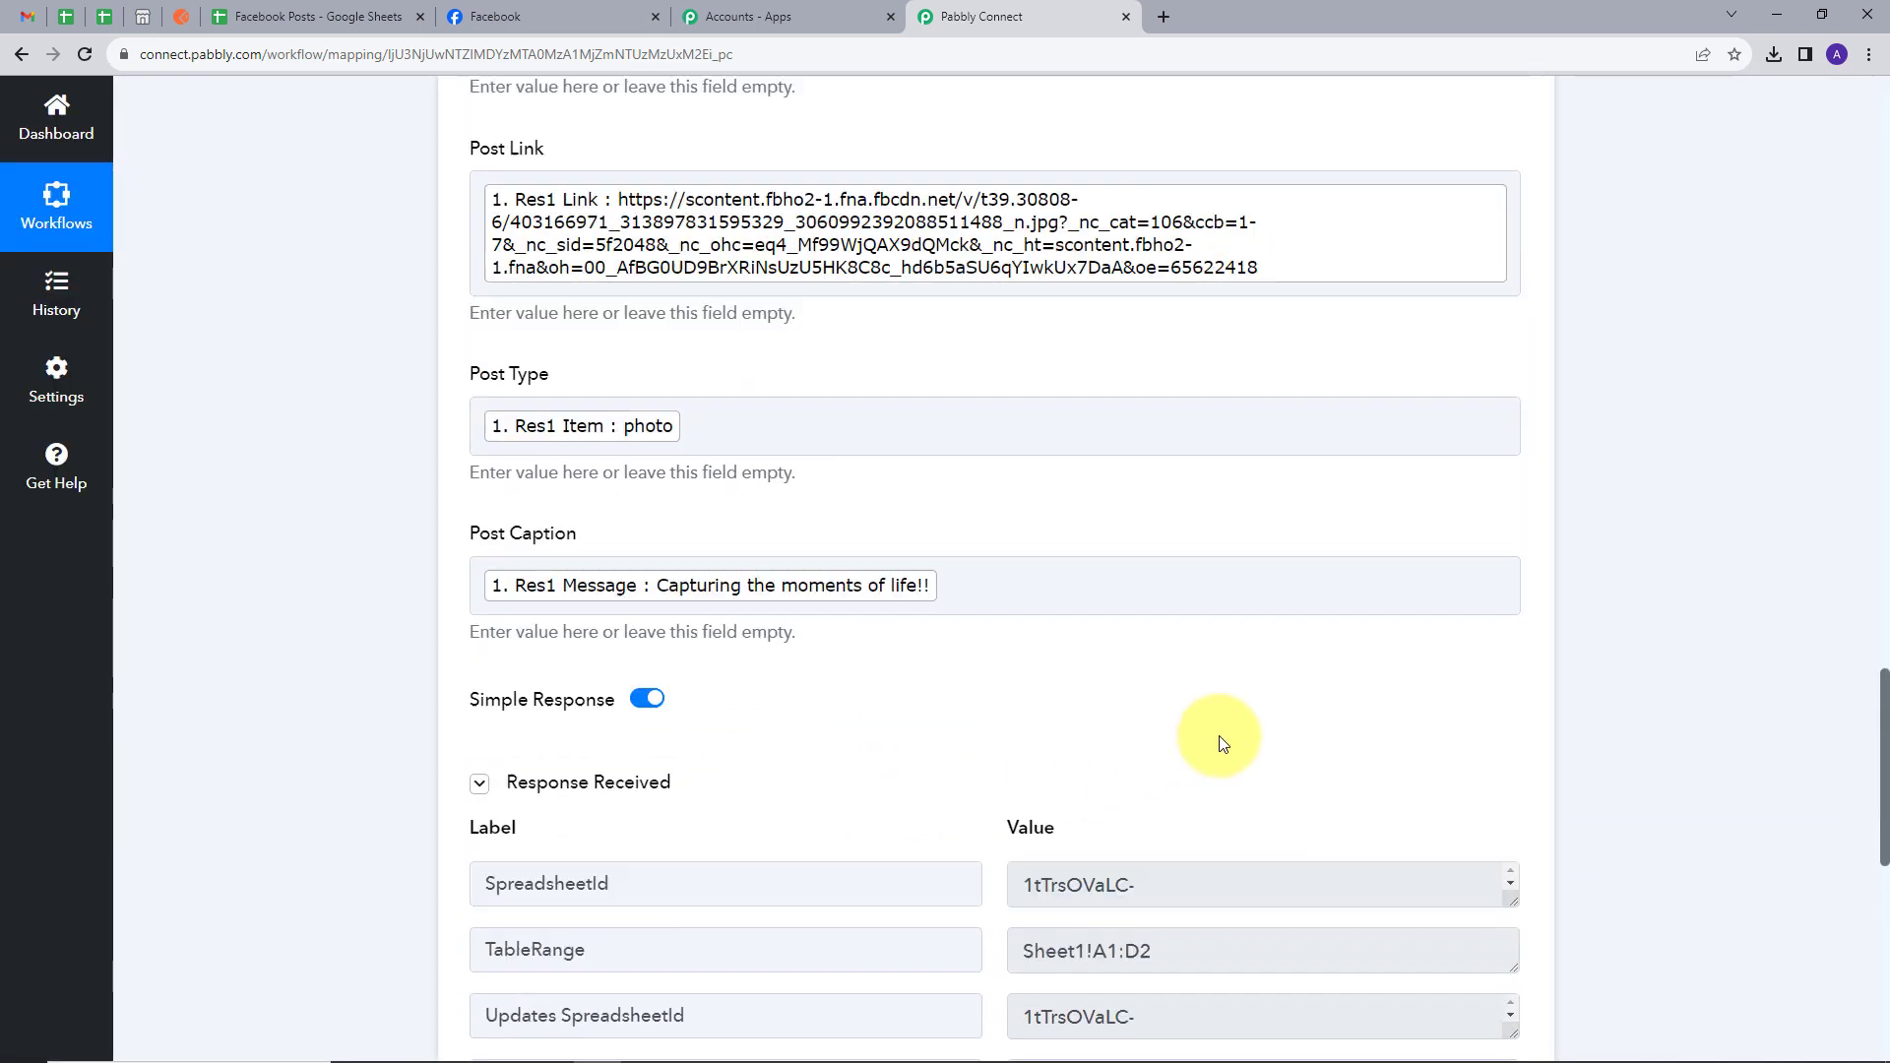
scroll(1247, 892, "down", 2)
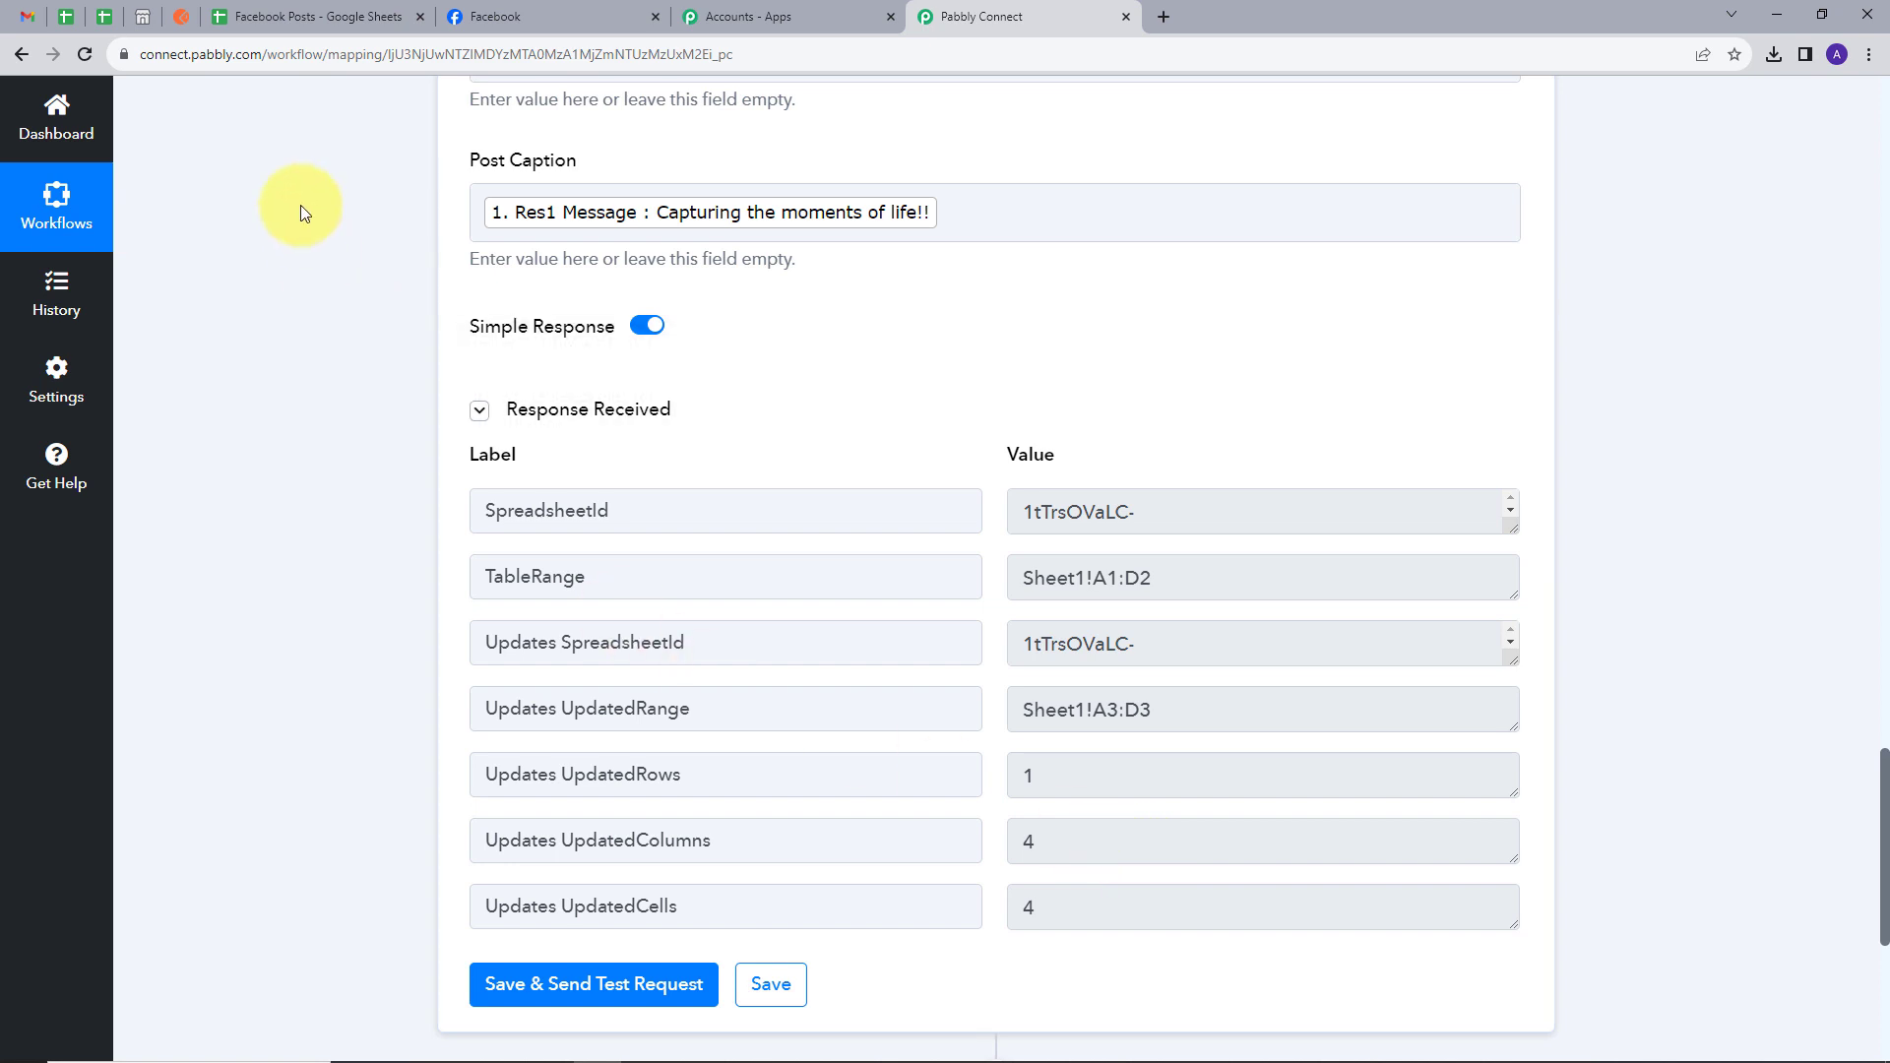
Switch to the Facebook Posts spreadsheet in Google Sheets, check the newly added row 3 and open its post link to view the photo
left_click(266, 15)
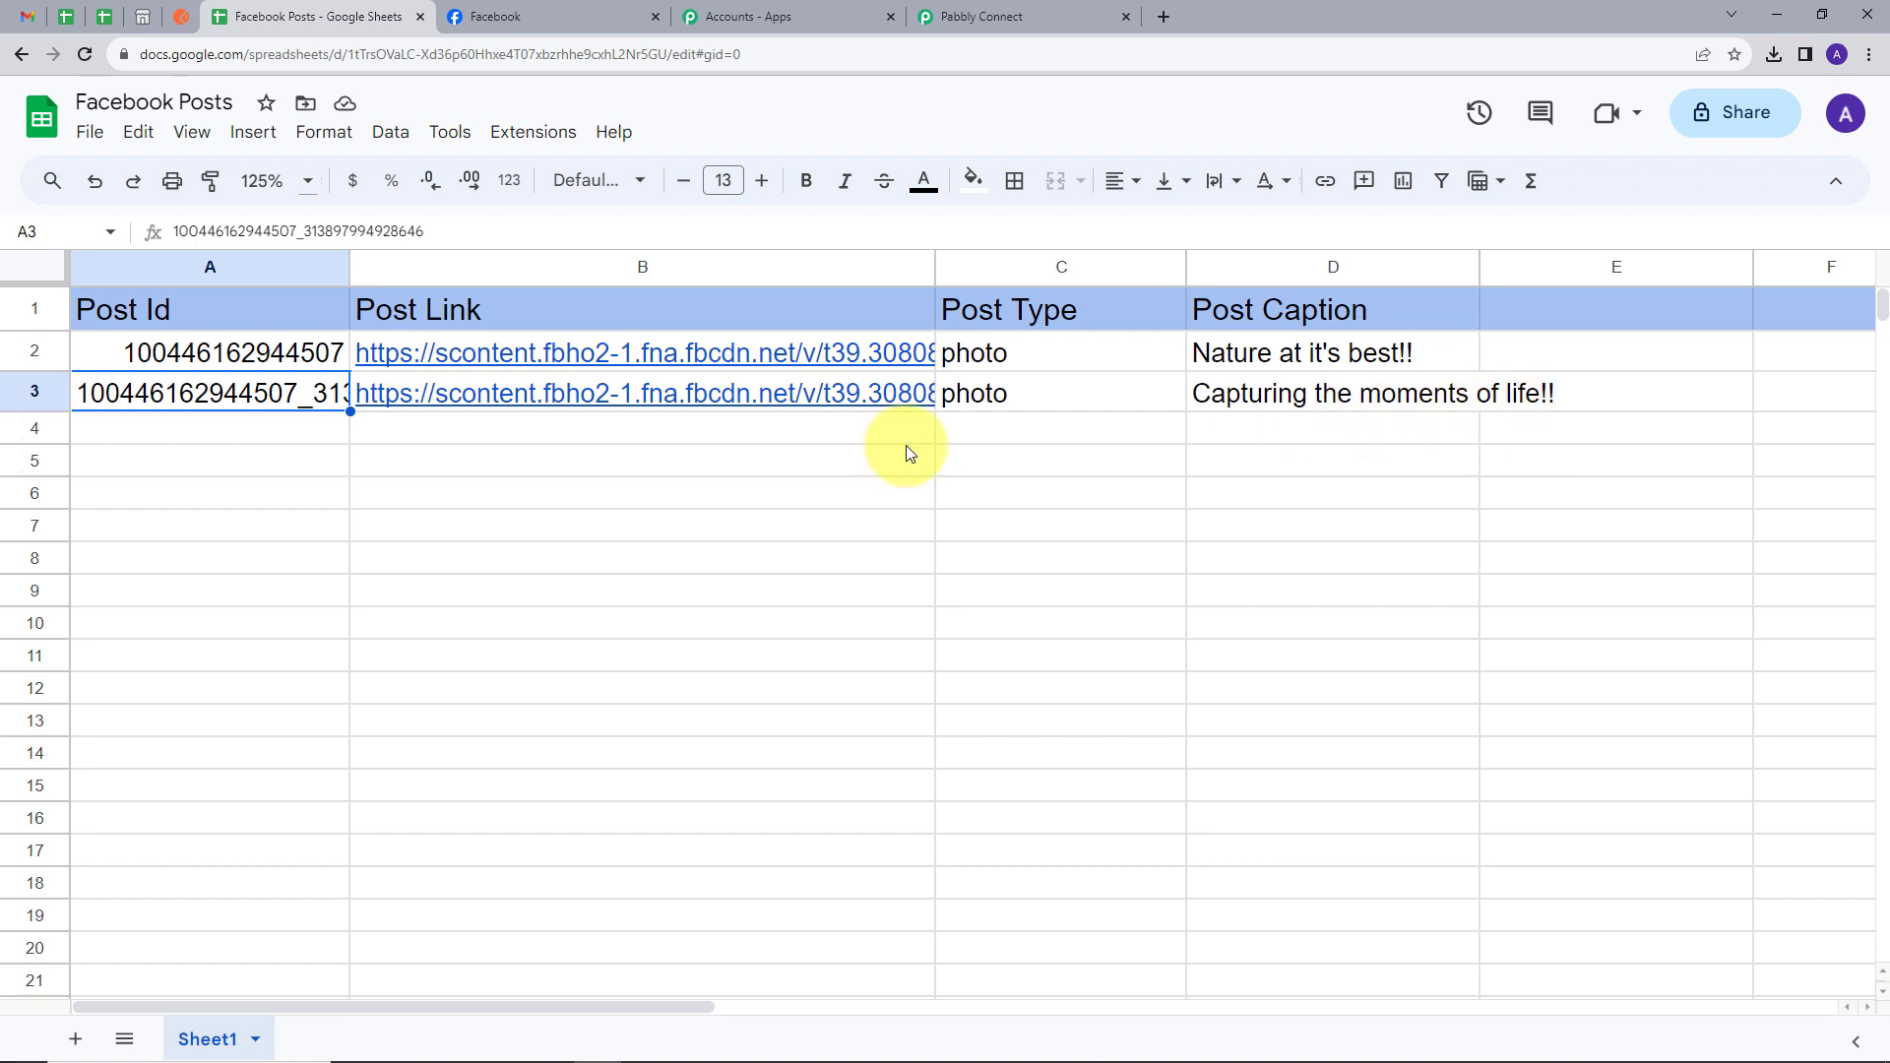
left_click(696, 394)
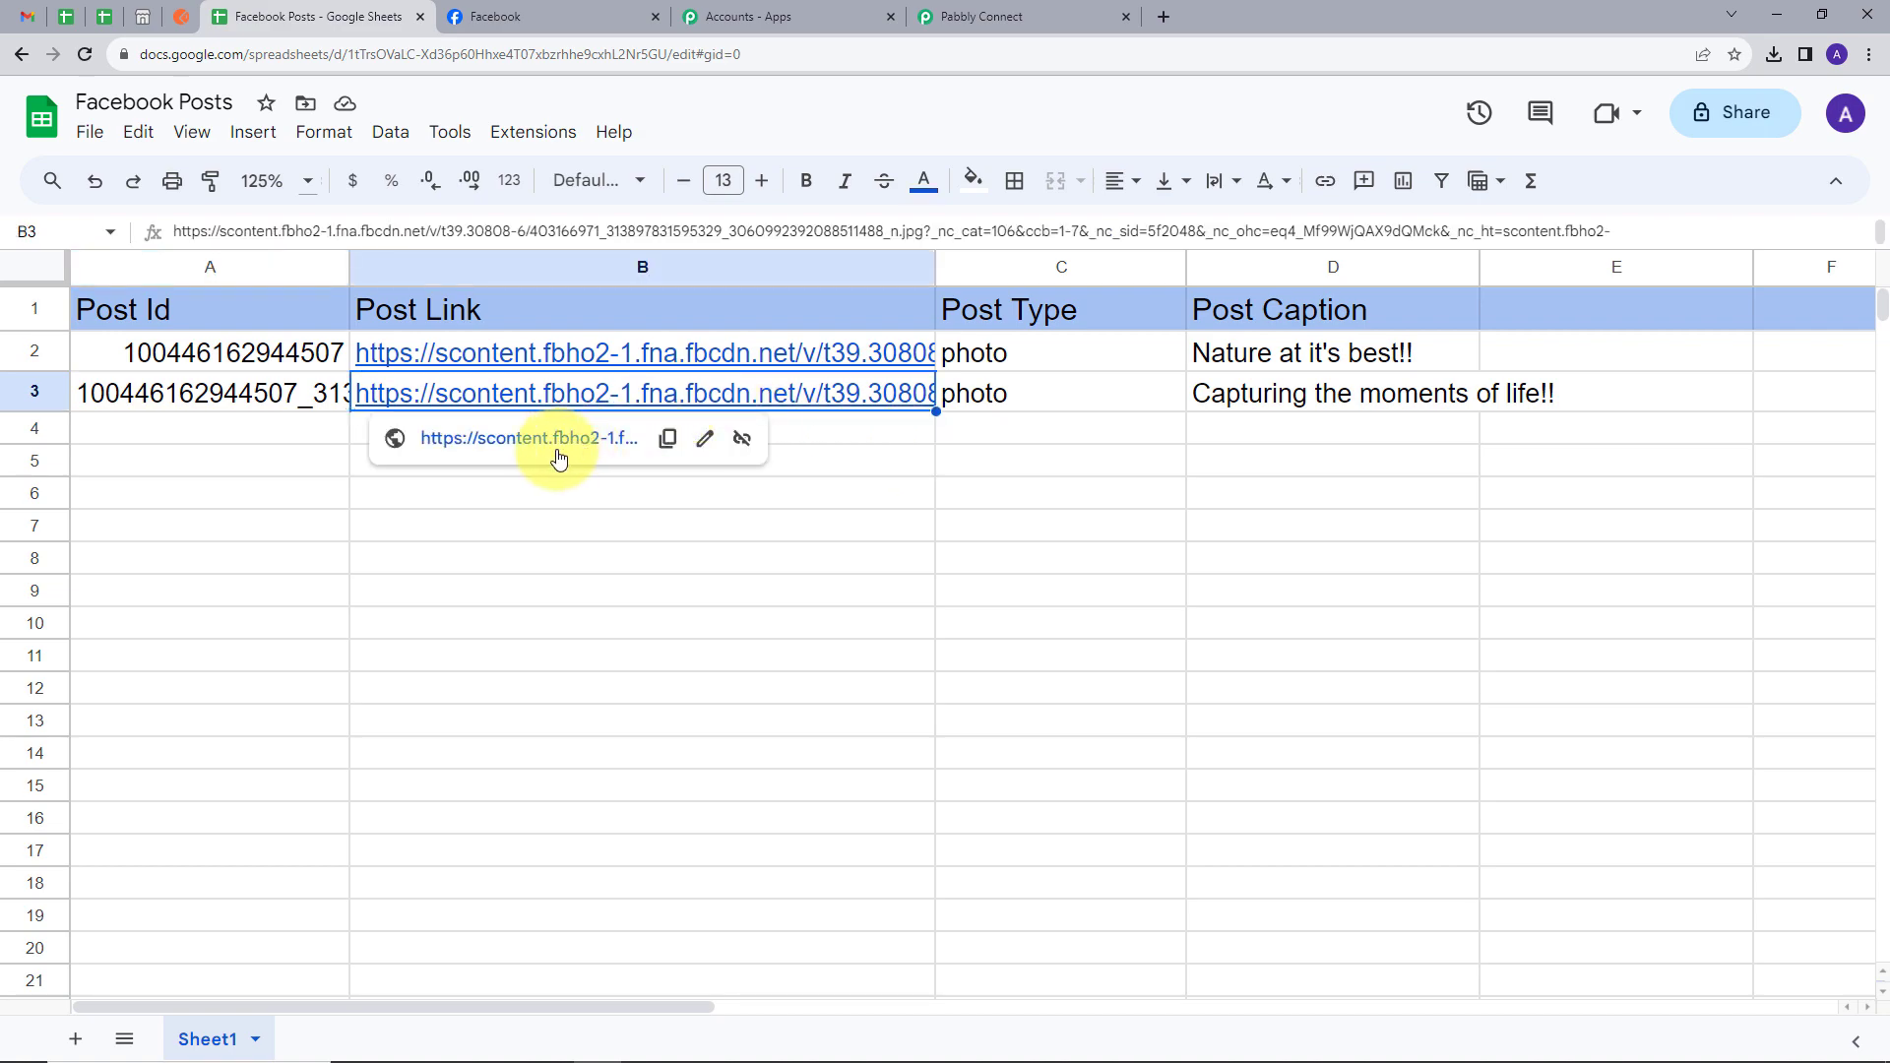
left_click(553, 440)
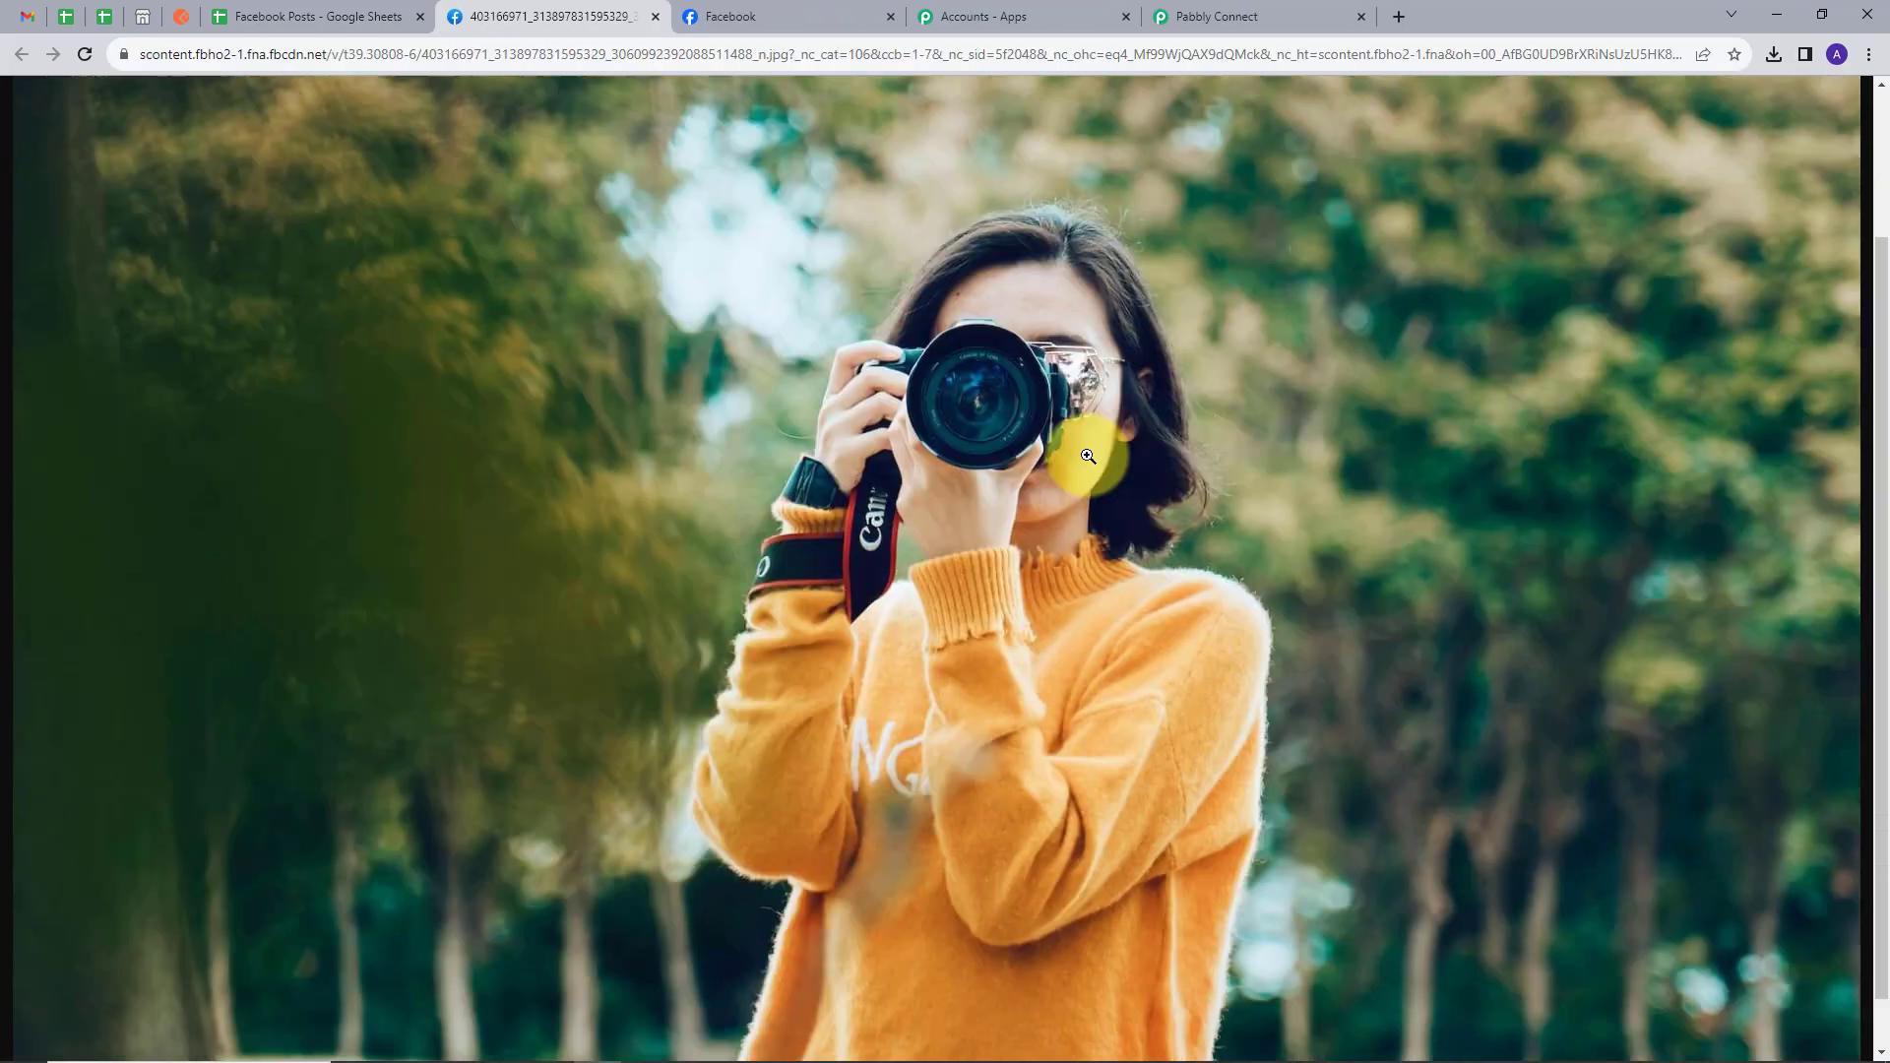
scroll(1111, 541, "down", 1)
scroll(1109, 588, "up", 1)
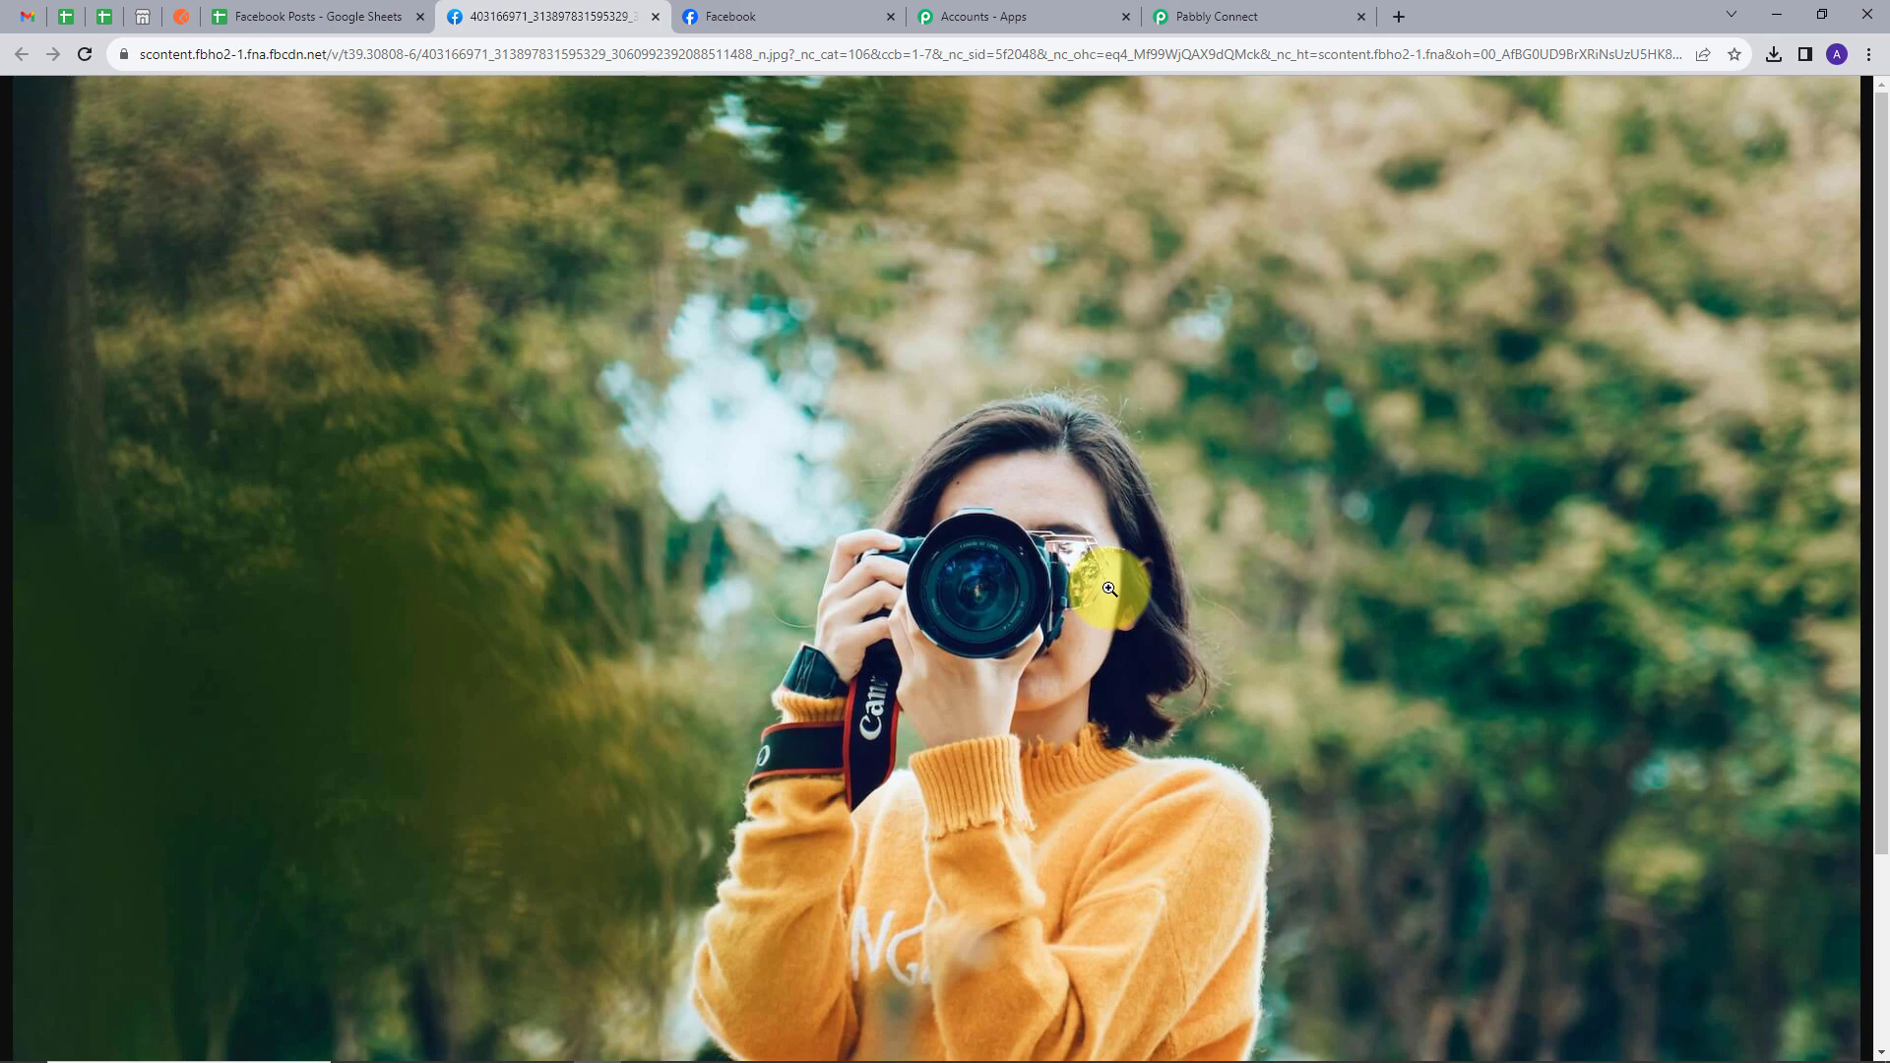
left_click(1165, 511)
left_click(1165, 511)
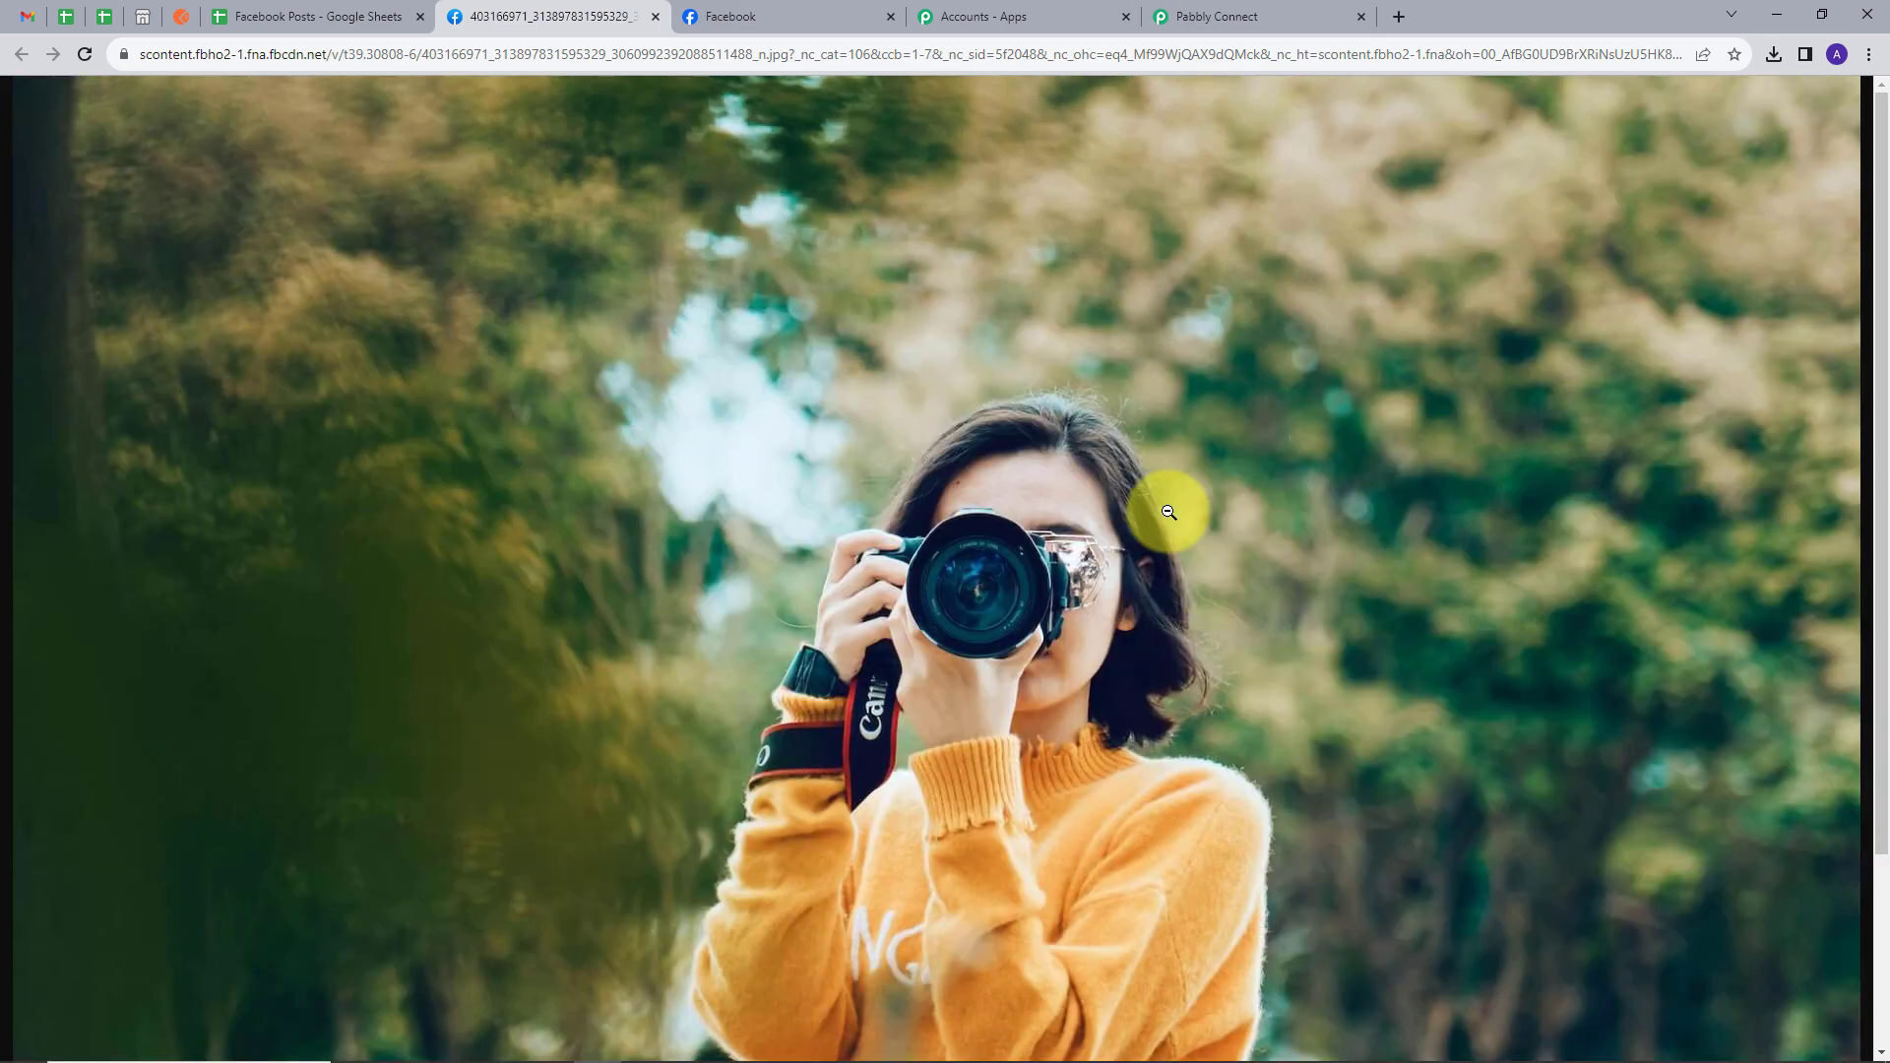
Return to the spreadsheet, close the opened photo page and switch to the Pabbly Connect workflow
left_click(356, 18)
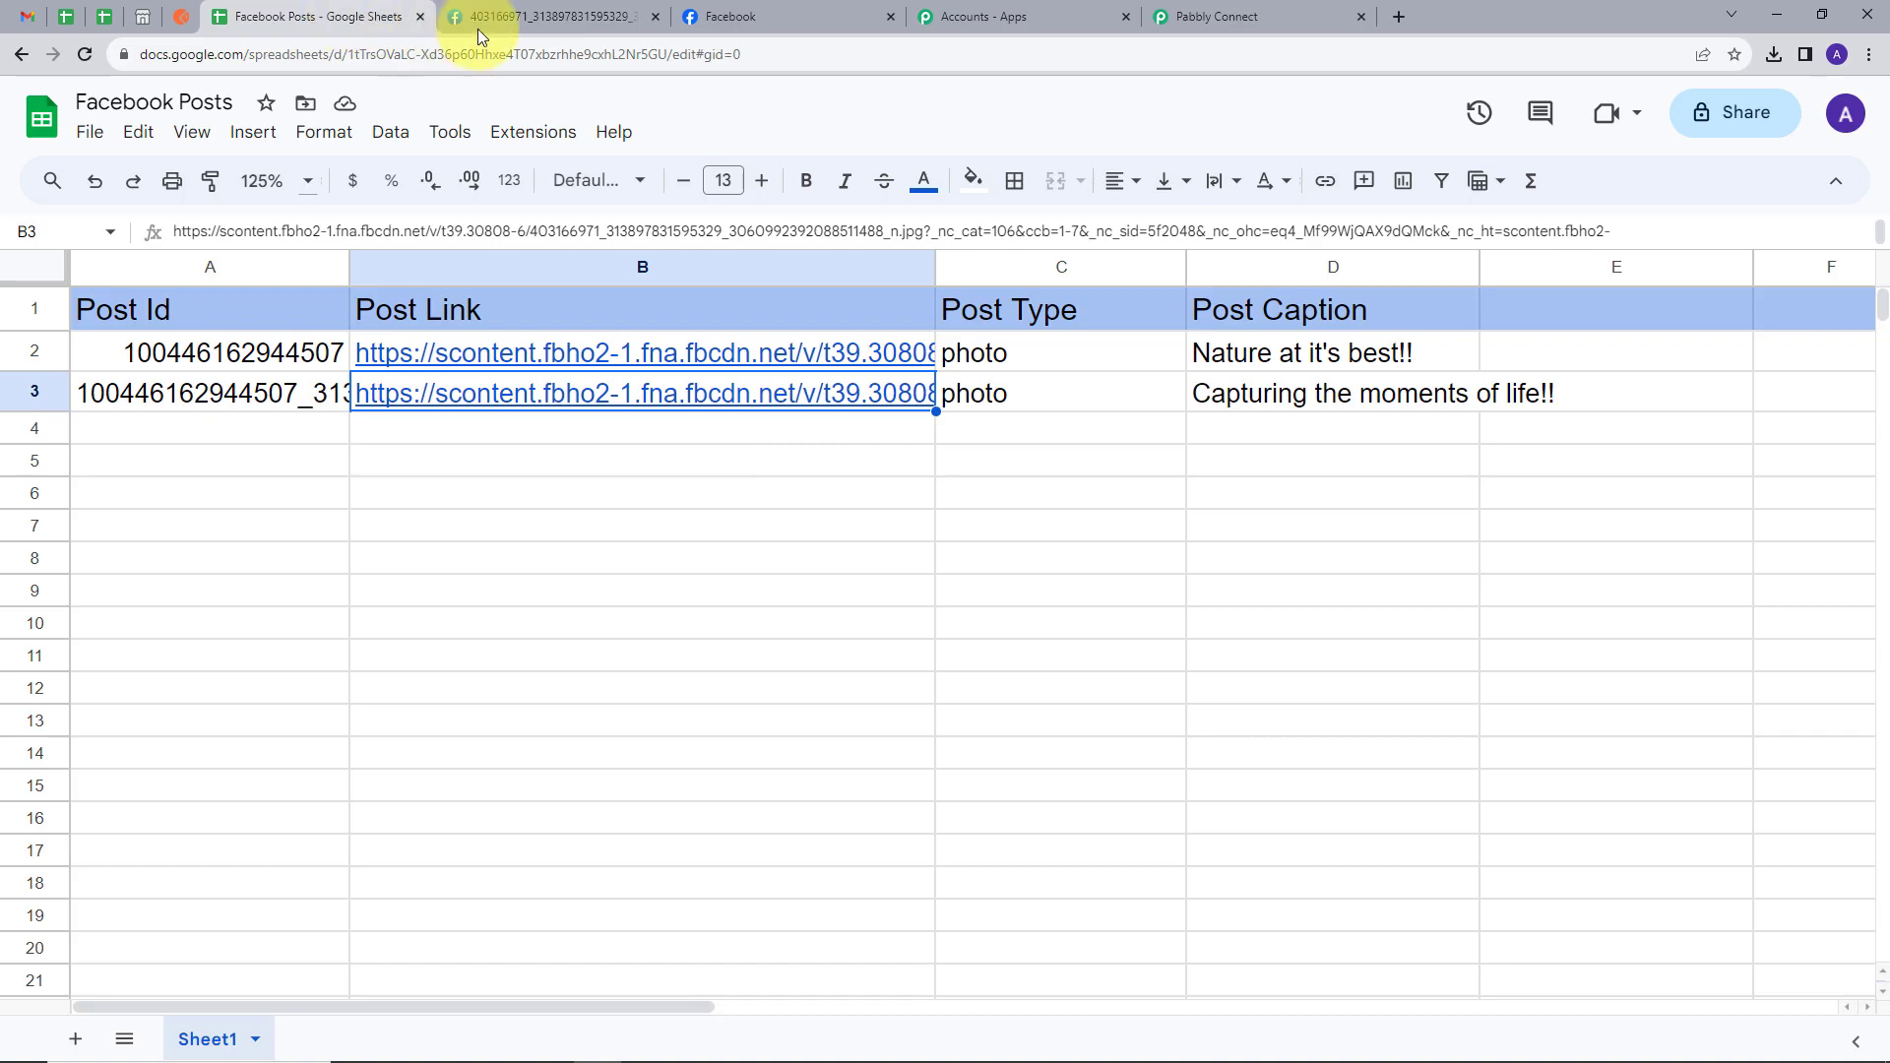
left_click(655, 17)
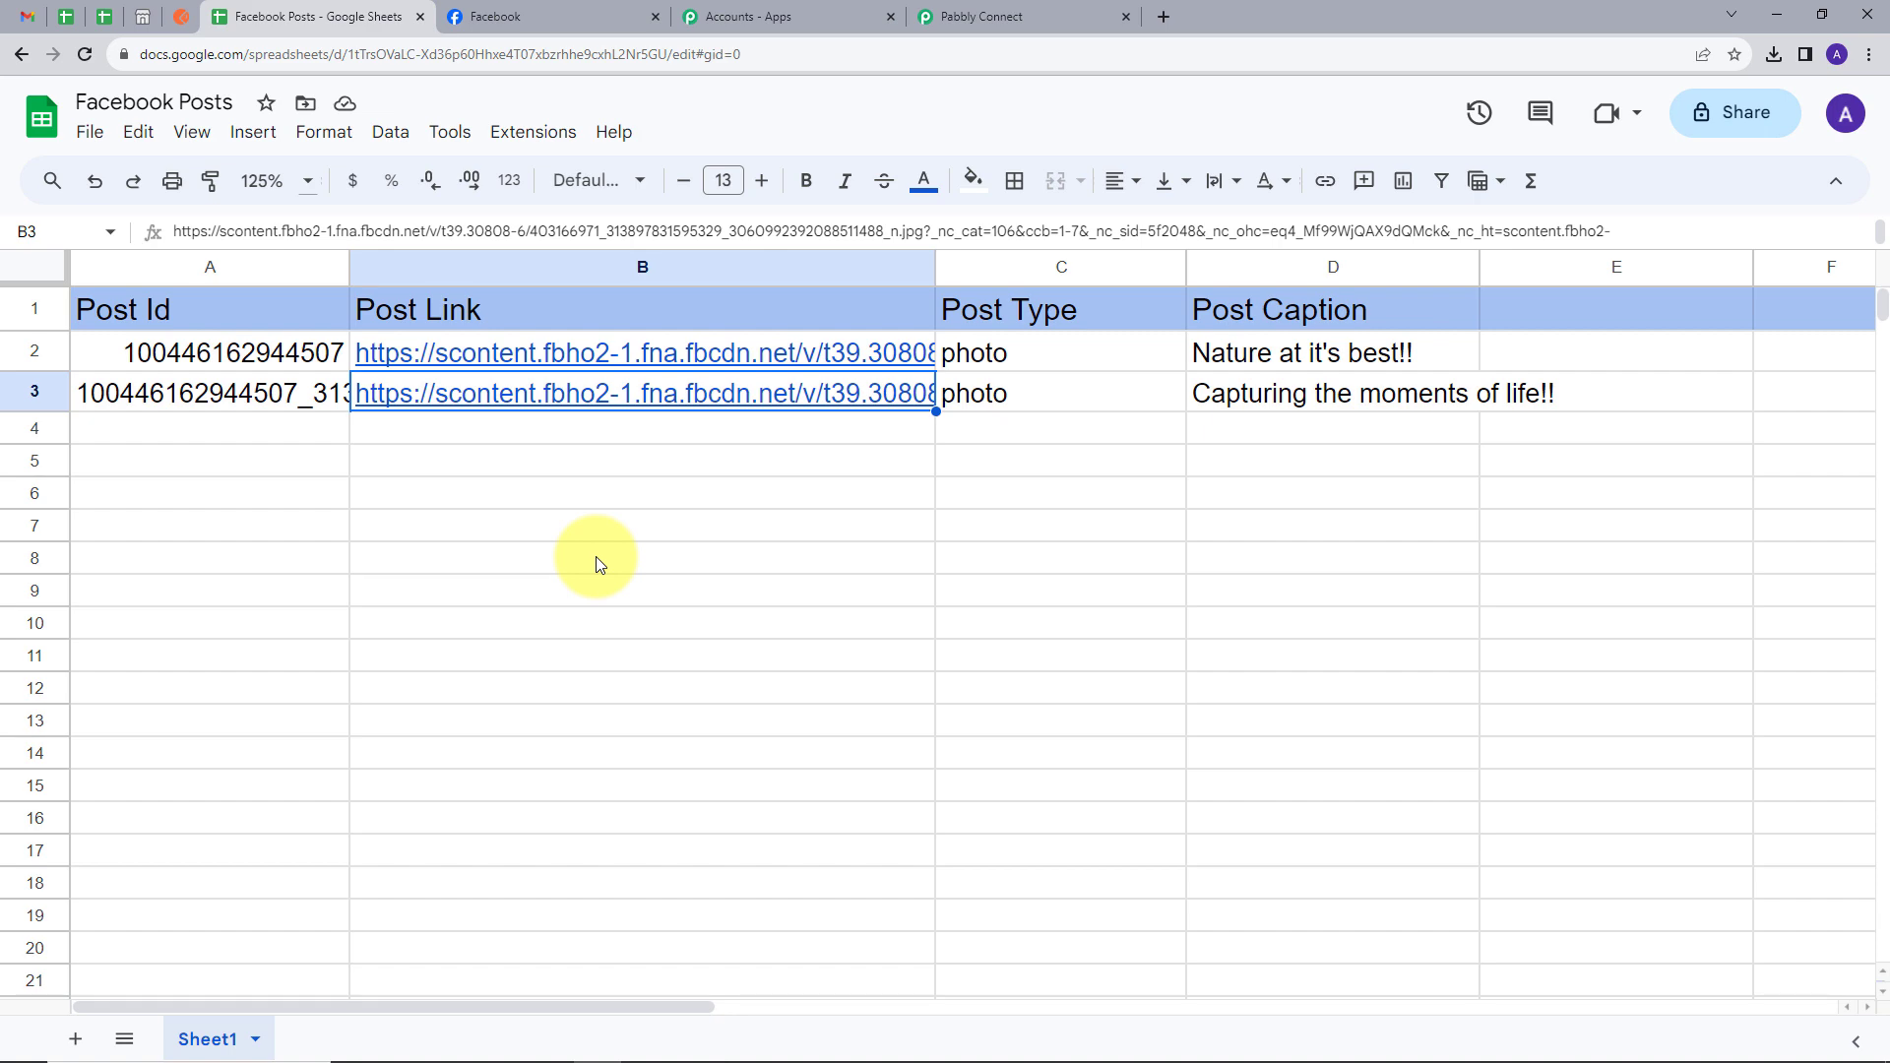
left_click(979, 17)
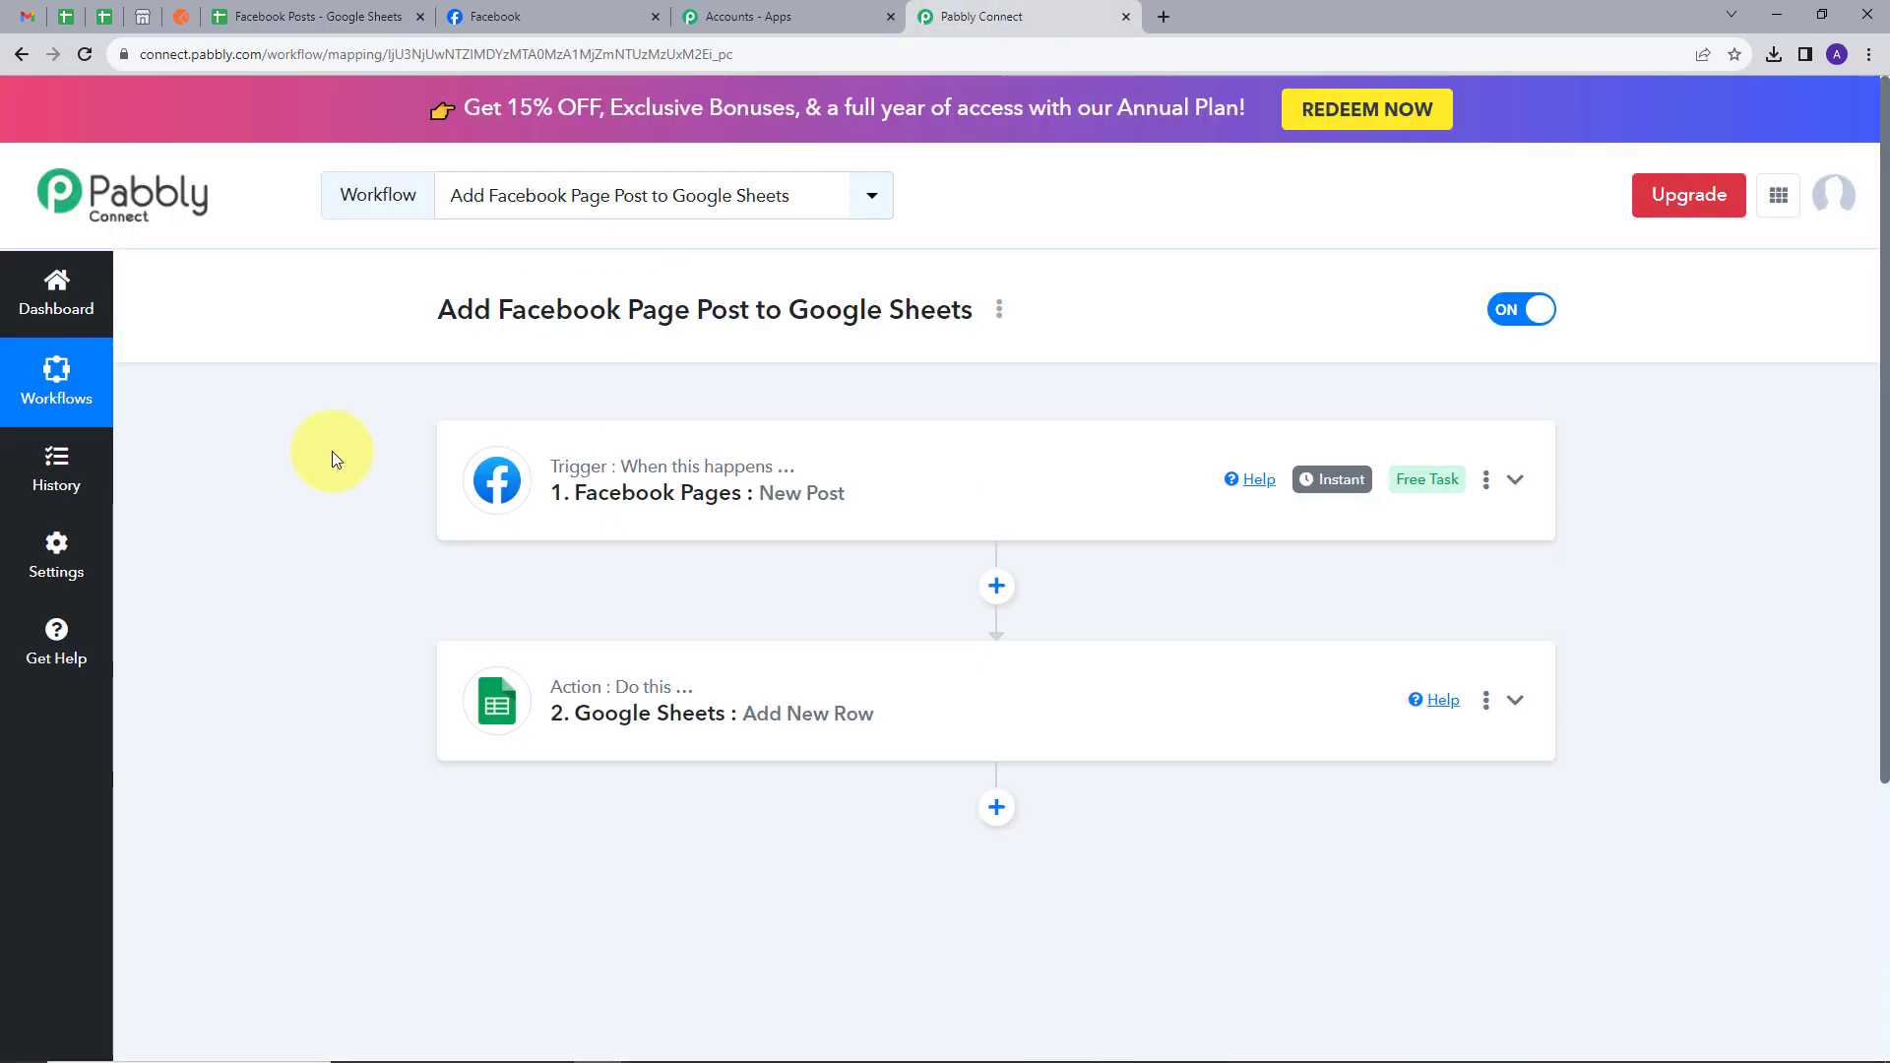